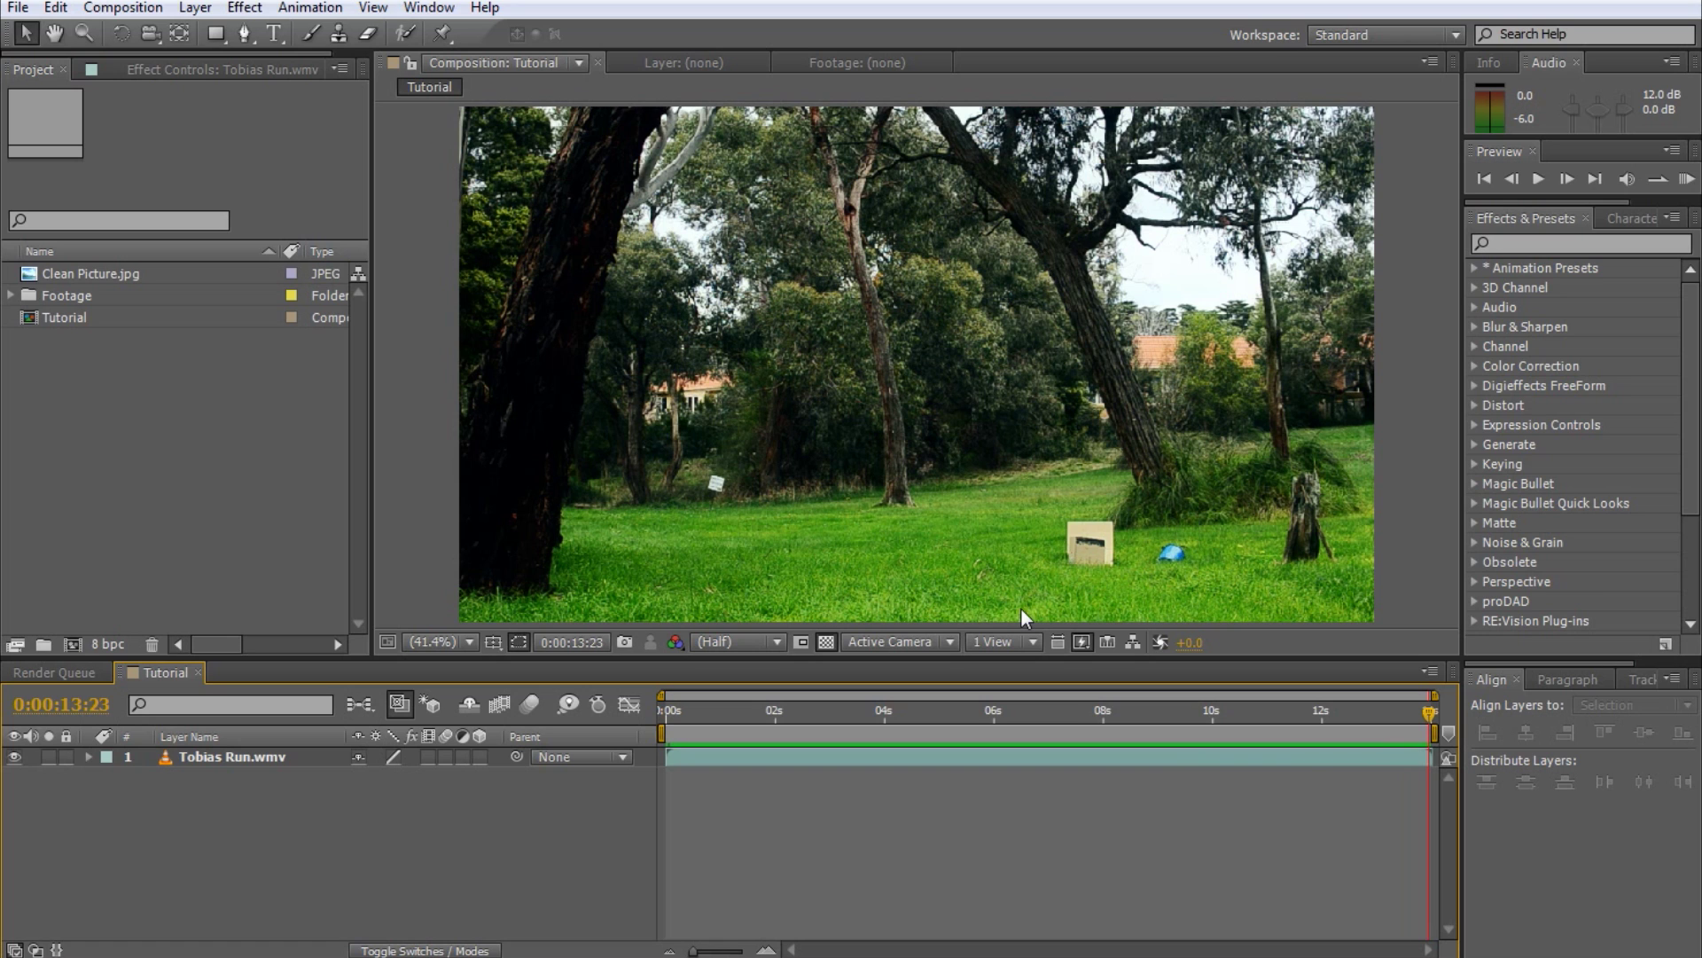
Select the Clean Picture.jpg still in the Project panel
{"action": "left_click", "coordinate": [131, 277]}
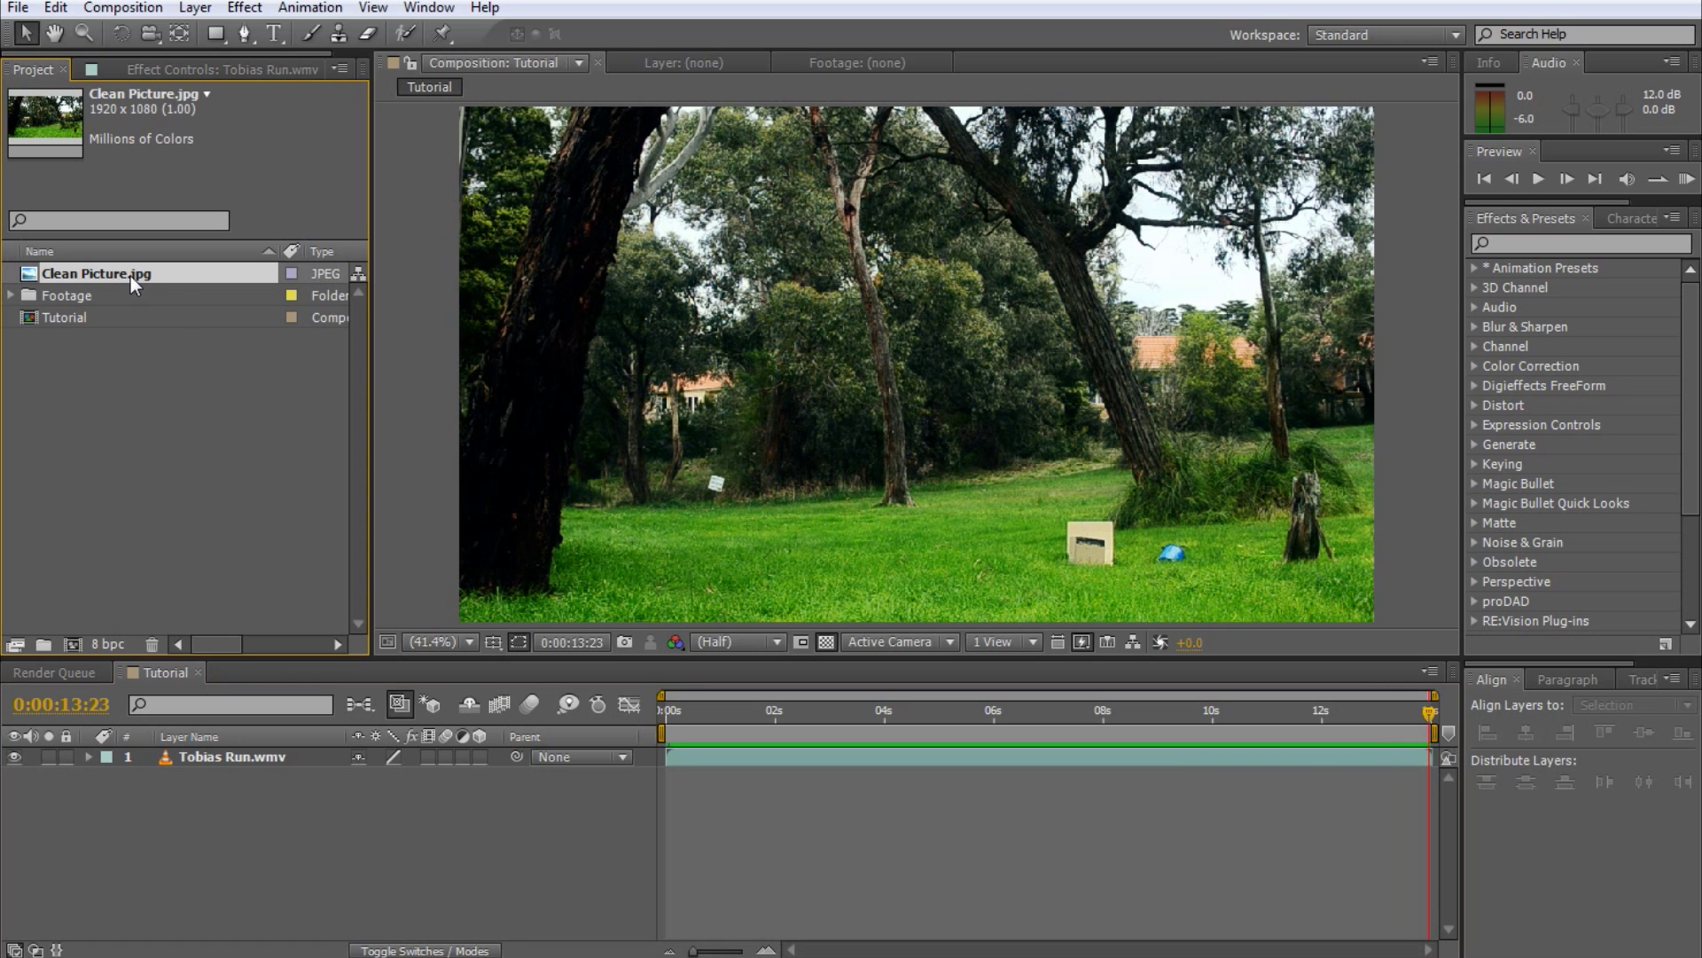
Layer Clean Picture.jpg above Tobias Run.wmv and drop its opacity to 42%
{"action": "left_click_drag", "start_coordinate": [131, 275], "coordinate": [215, 752]}
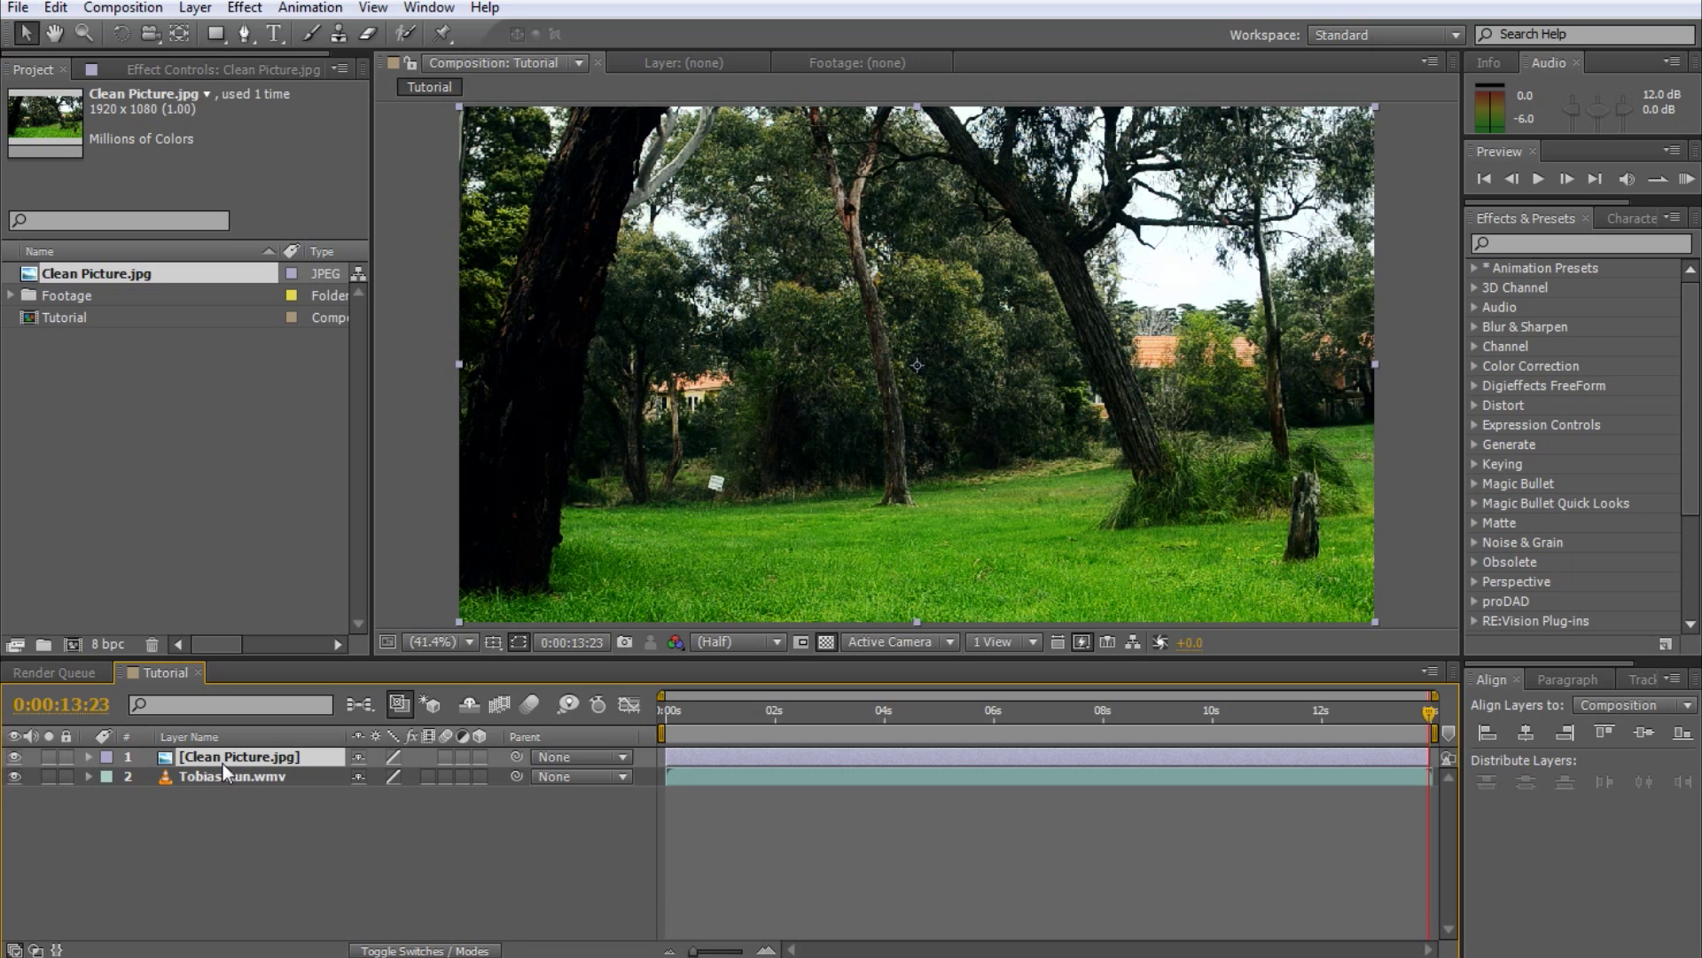
{"action": "key", "text": "t"}
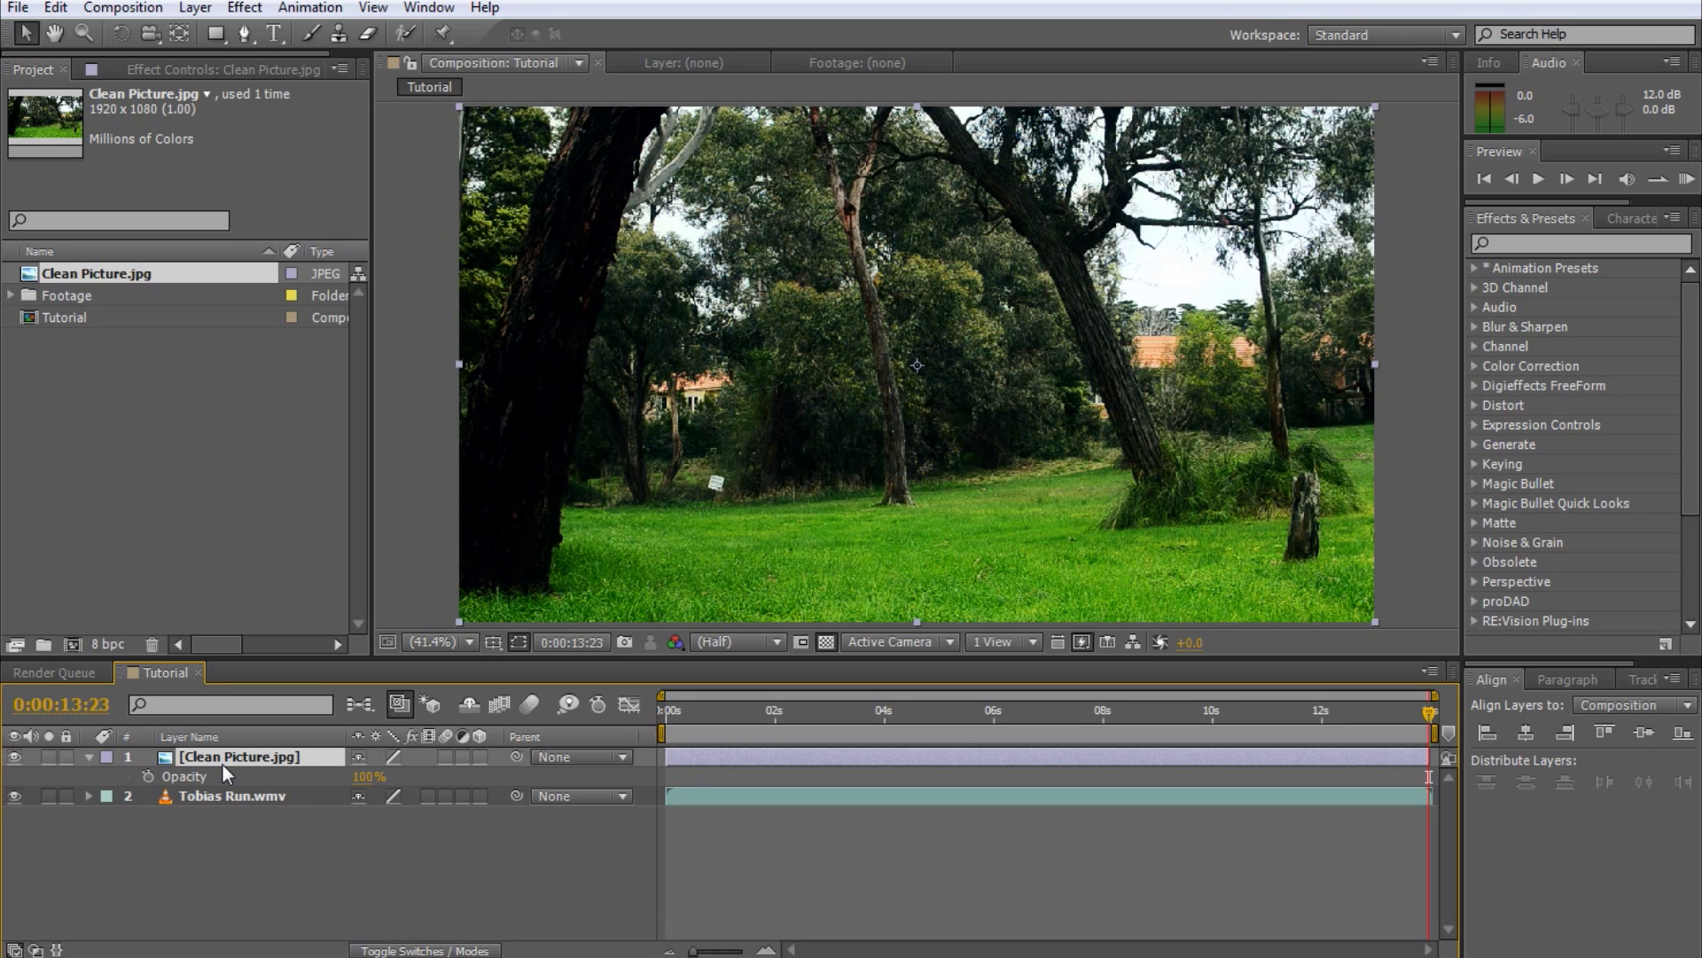
{"action": "left_click_drag", "start_coordinate": [368, 777], "coordinate": [307, 789]}
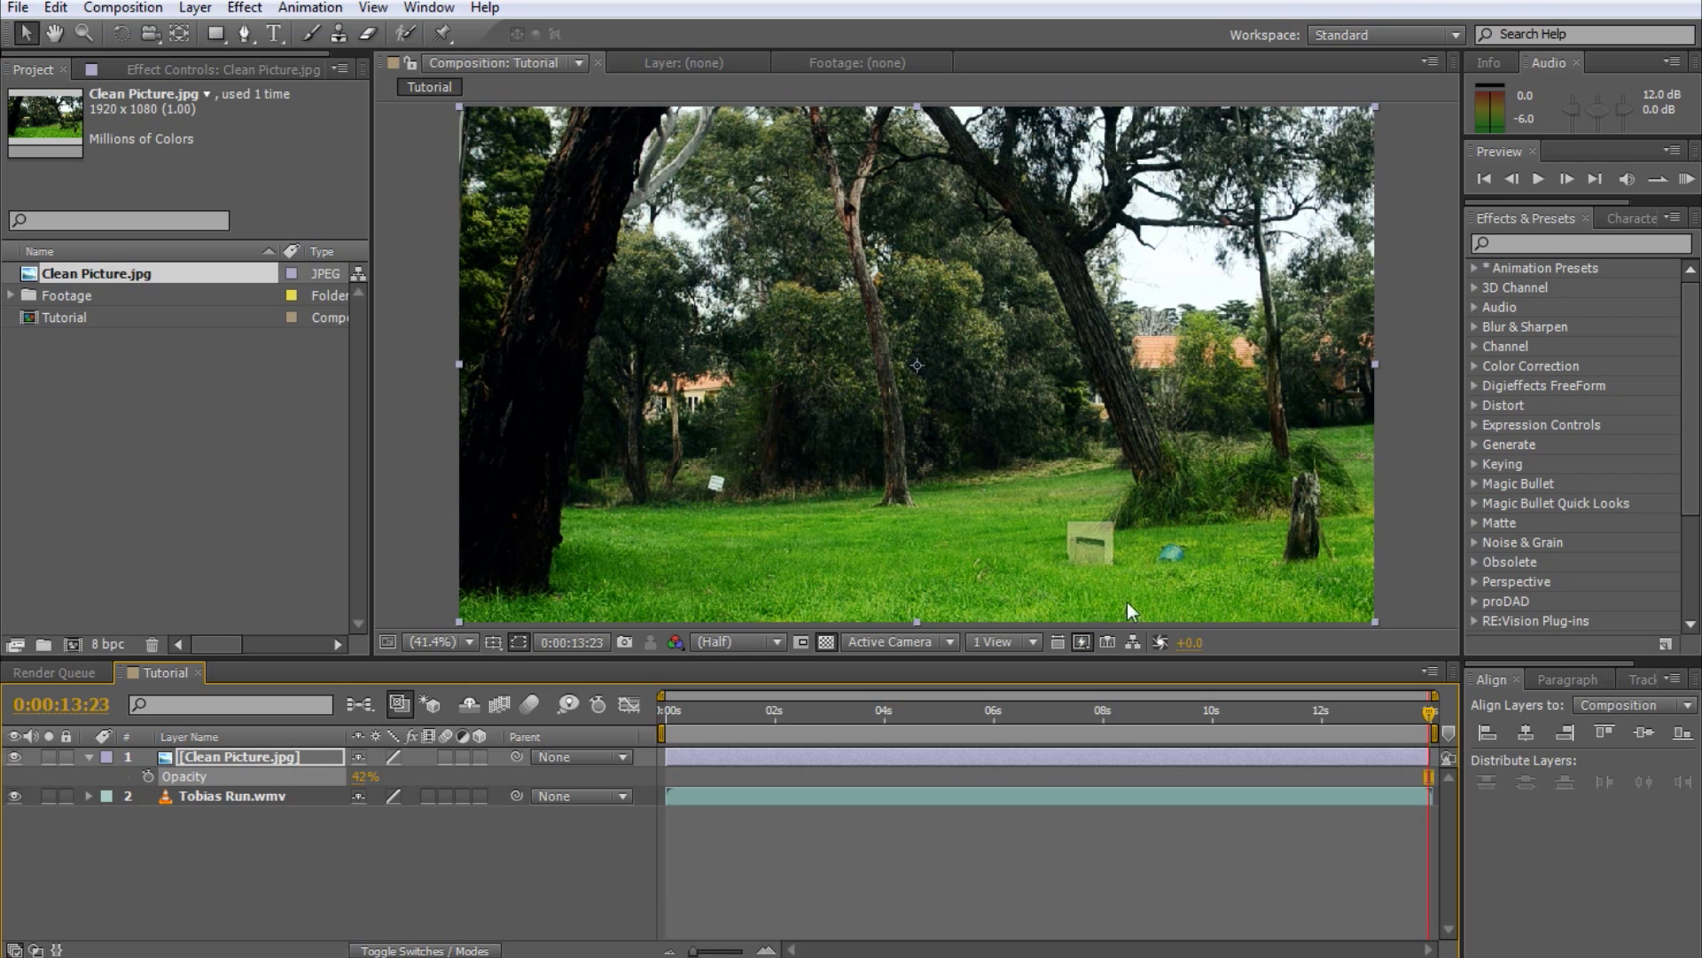
{"action": "left_click", "coordinate": [223, 39]}
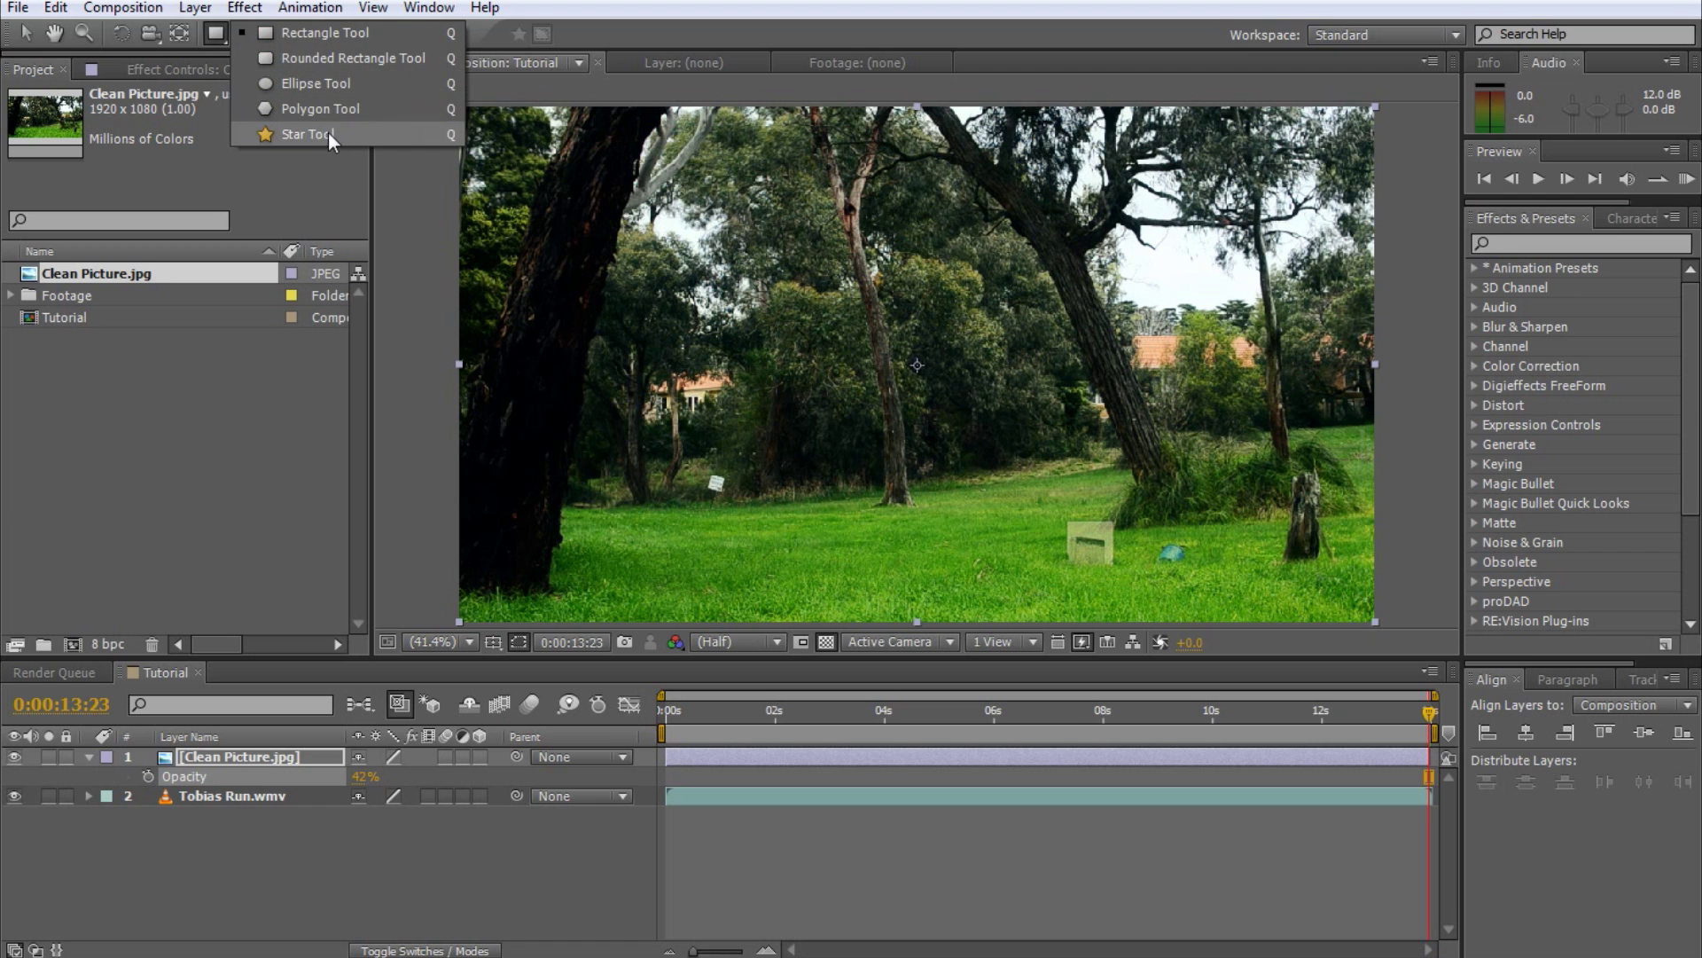
{"action": "left_click", "coordinate": [280, 171]}
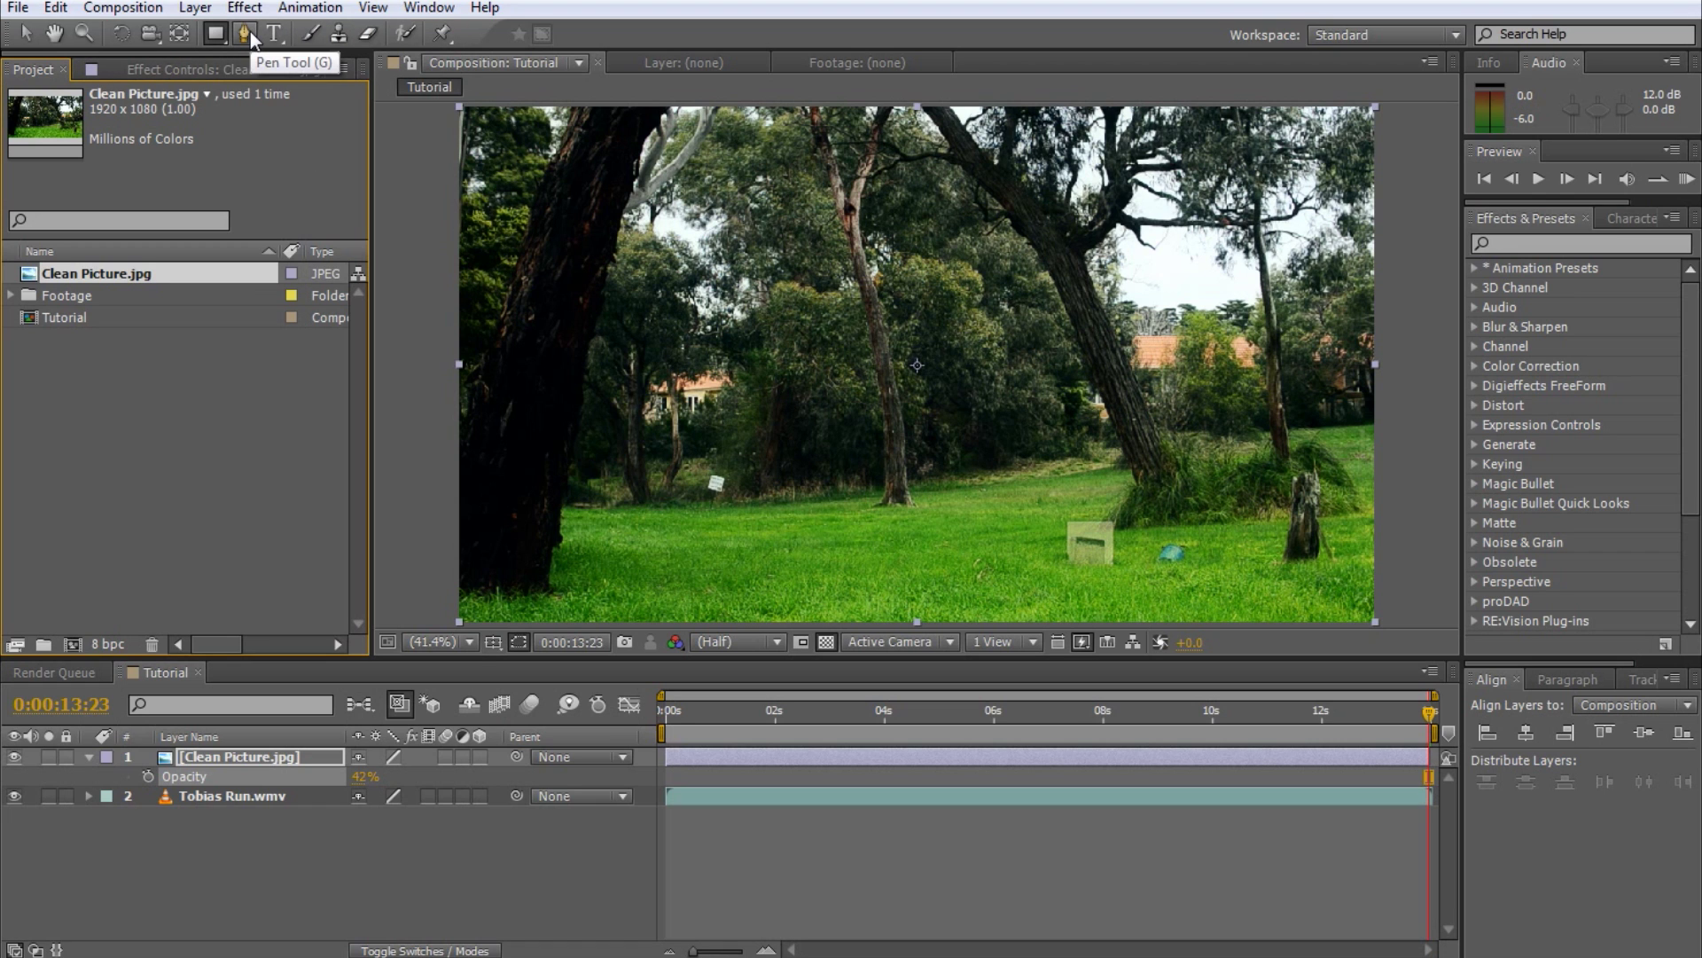
Draw a closed Pen mask around the grass box and bucket, then restore 100% opacity
{"action": "left_click", "coordinate": [247, 759]}
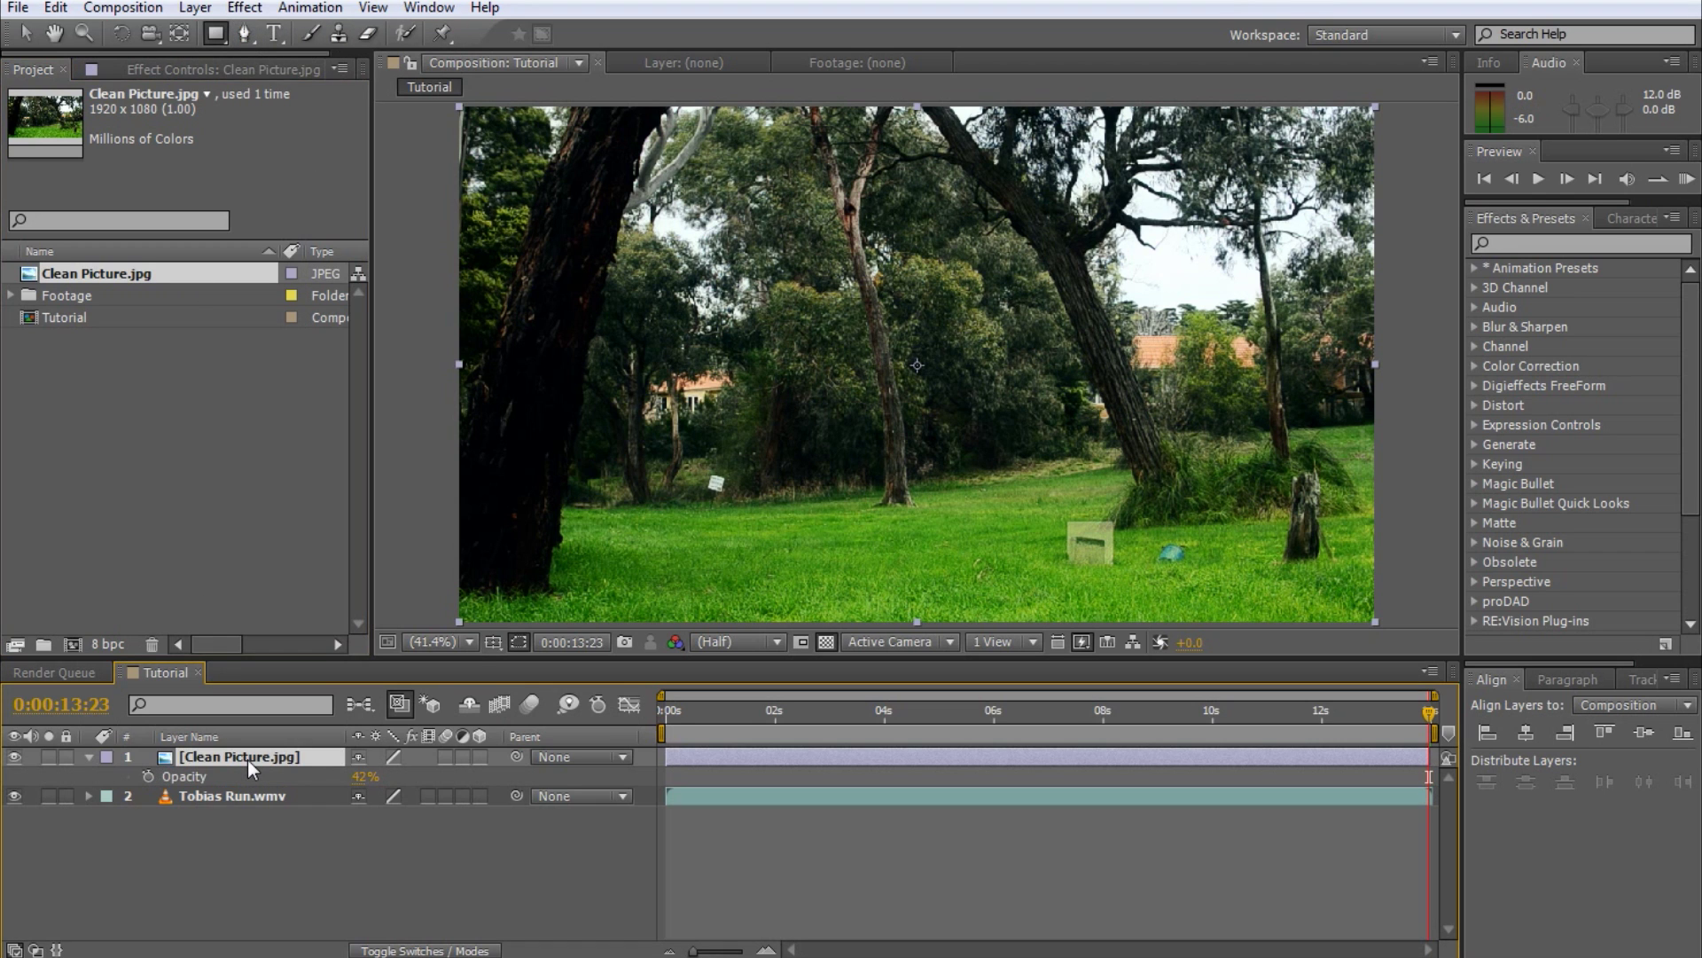
{"action": "left_click", "coordinate": [244, 34]}
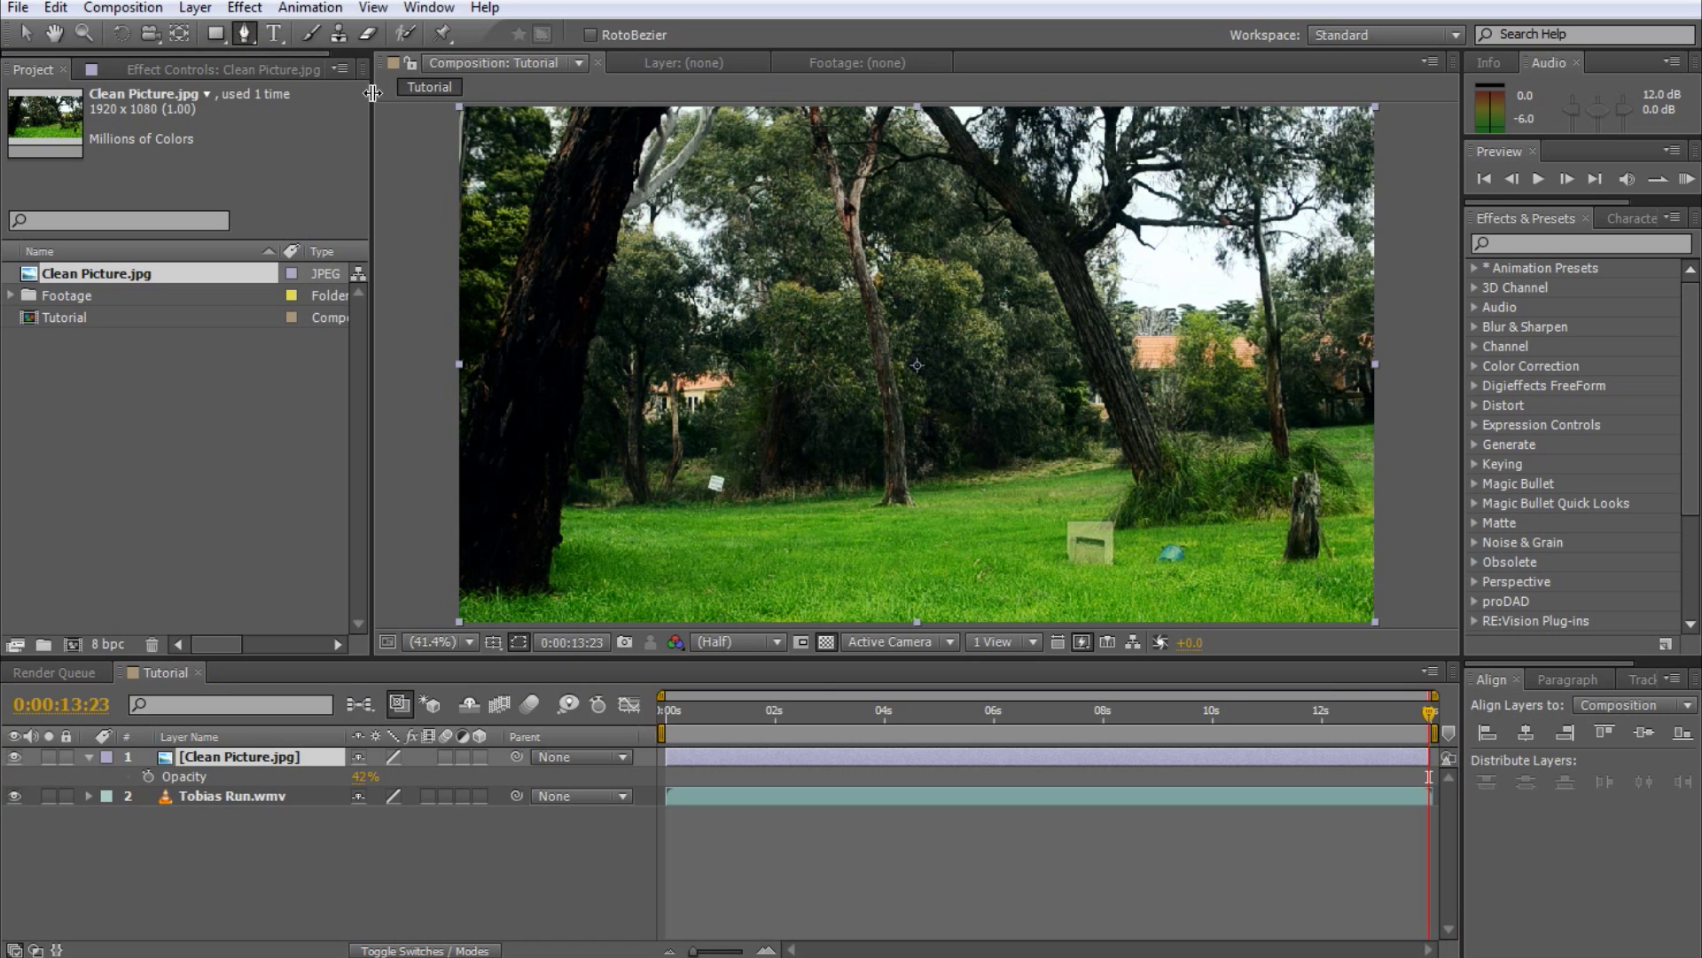
{"action": "left_click", "coordinate": [1199, 541]}
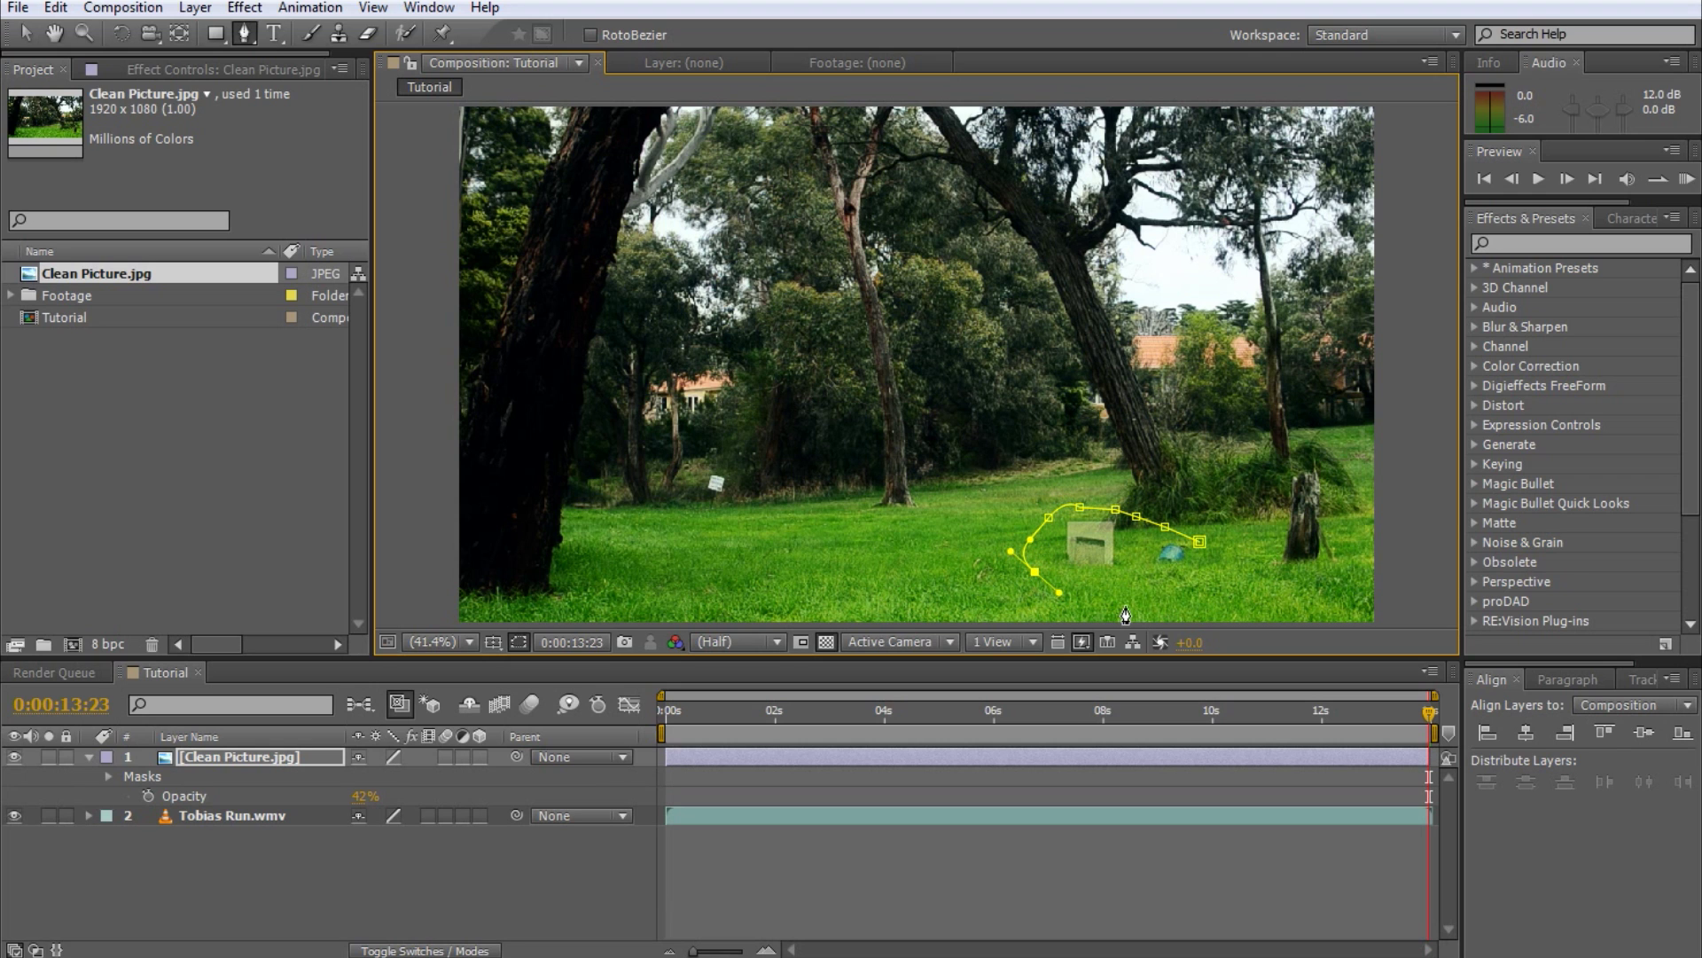
{"action": "left_click_drag", "start_coordinate": [1152, 601], "coordinate": [1186, 561]}
{"action": "left_click", "coordinate": [1268, 542]}
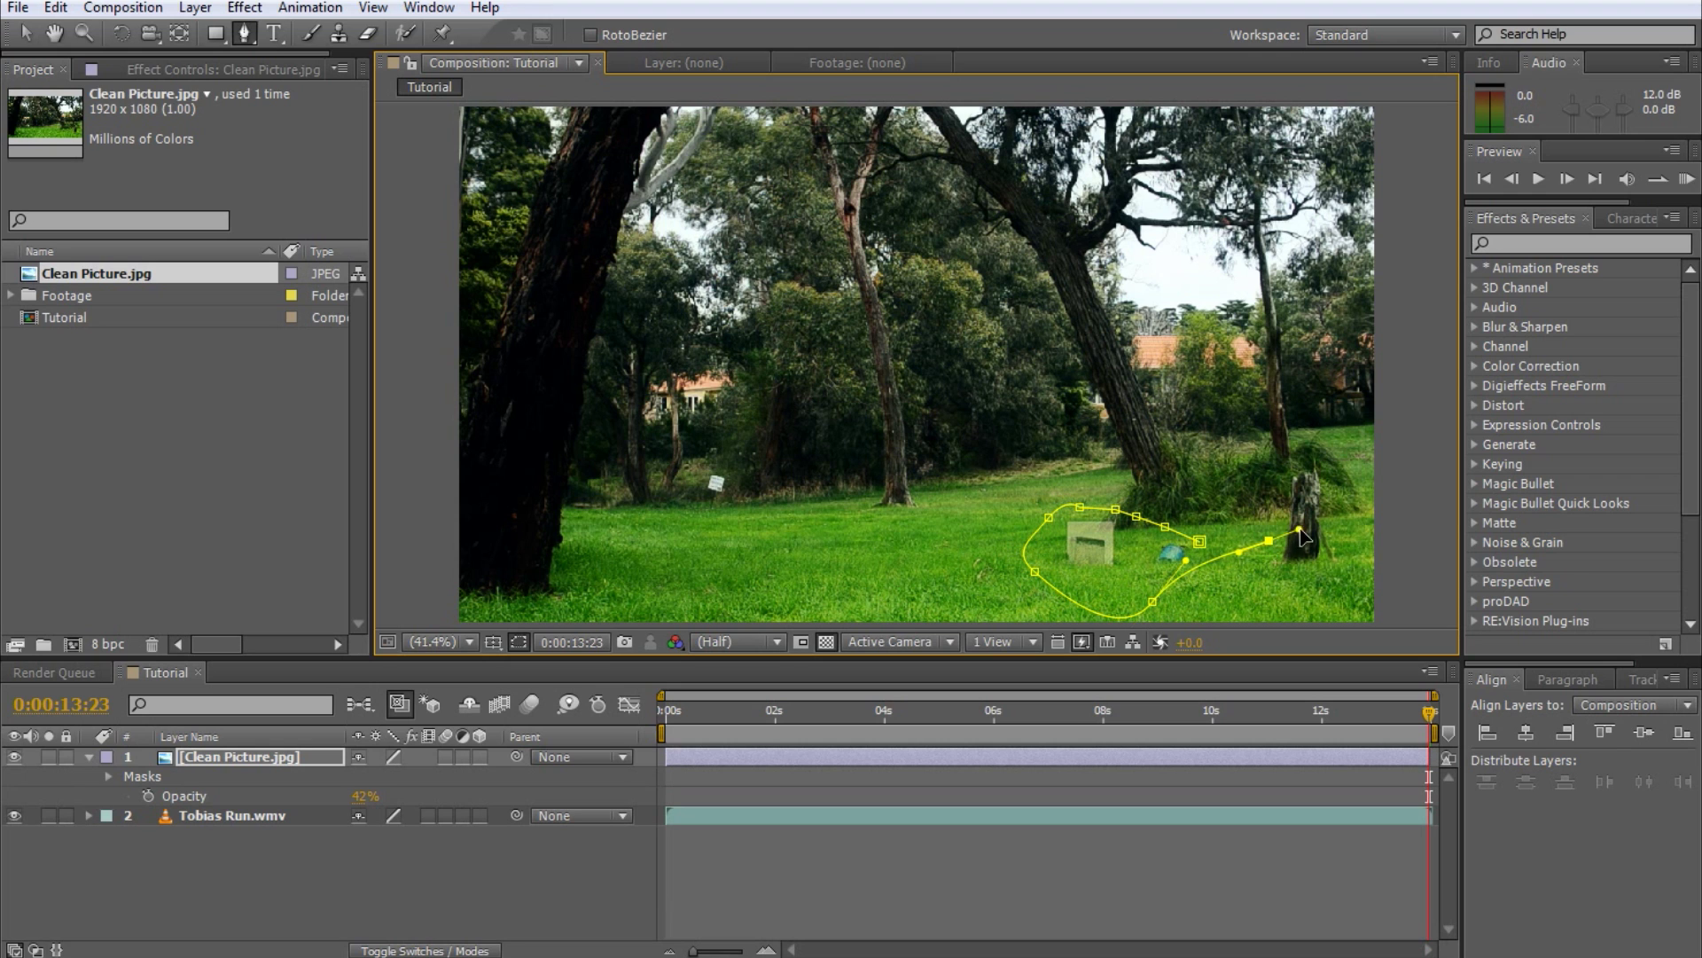
{"action": "key", "text": "ctrl+z"}
{"action": "key", "text": "ctrl+z"}
{"action": "key", "text": "ctrl+z"}
{"action": "key", "text": "ctrl+z"}
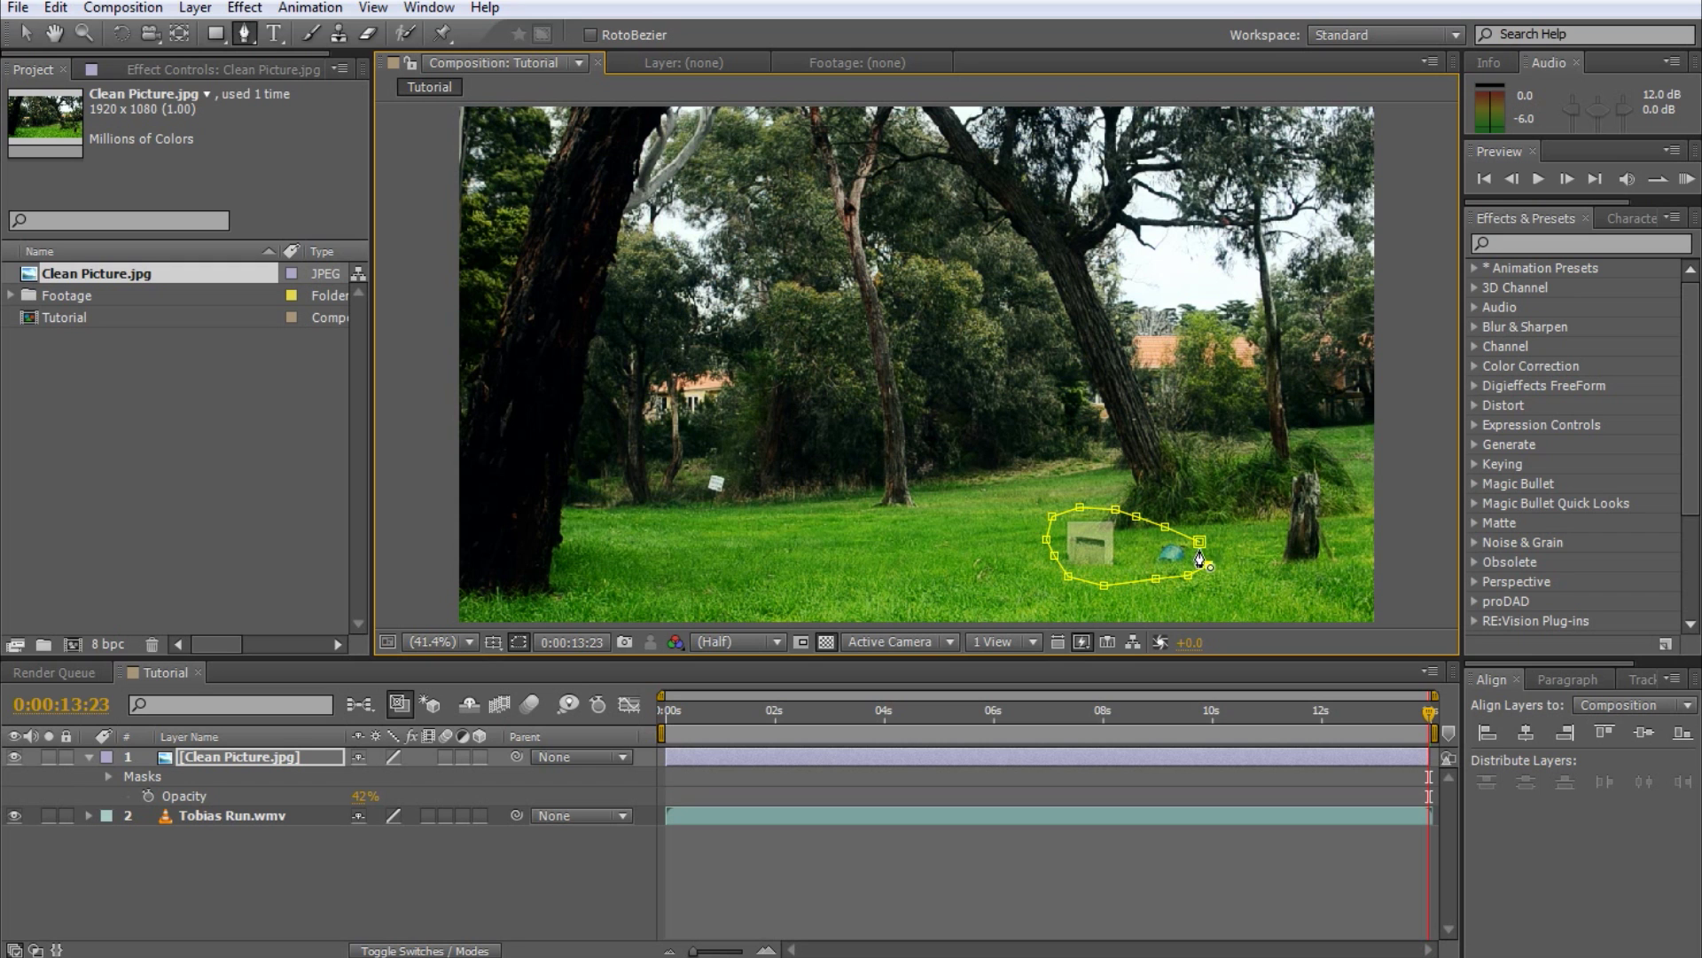
{"action": "left_click_drag", "start_coordinate": [359, 794], "coordinate": [500, 796]}
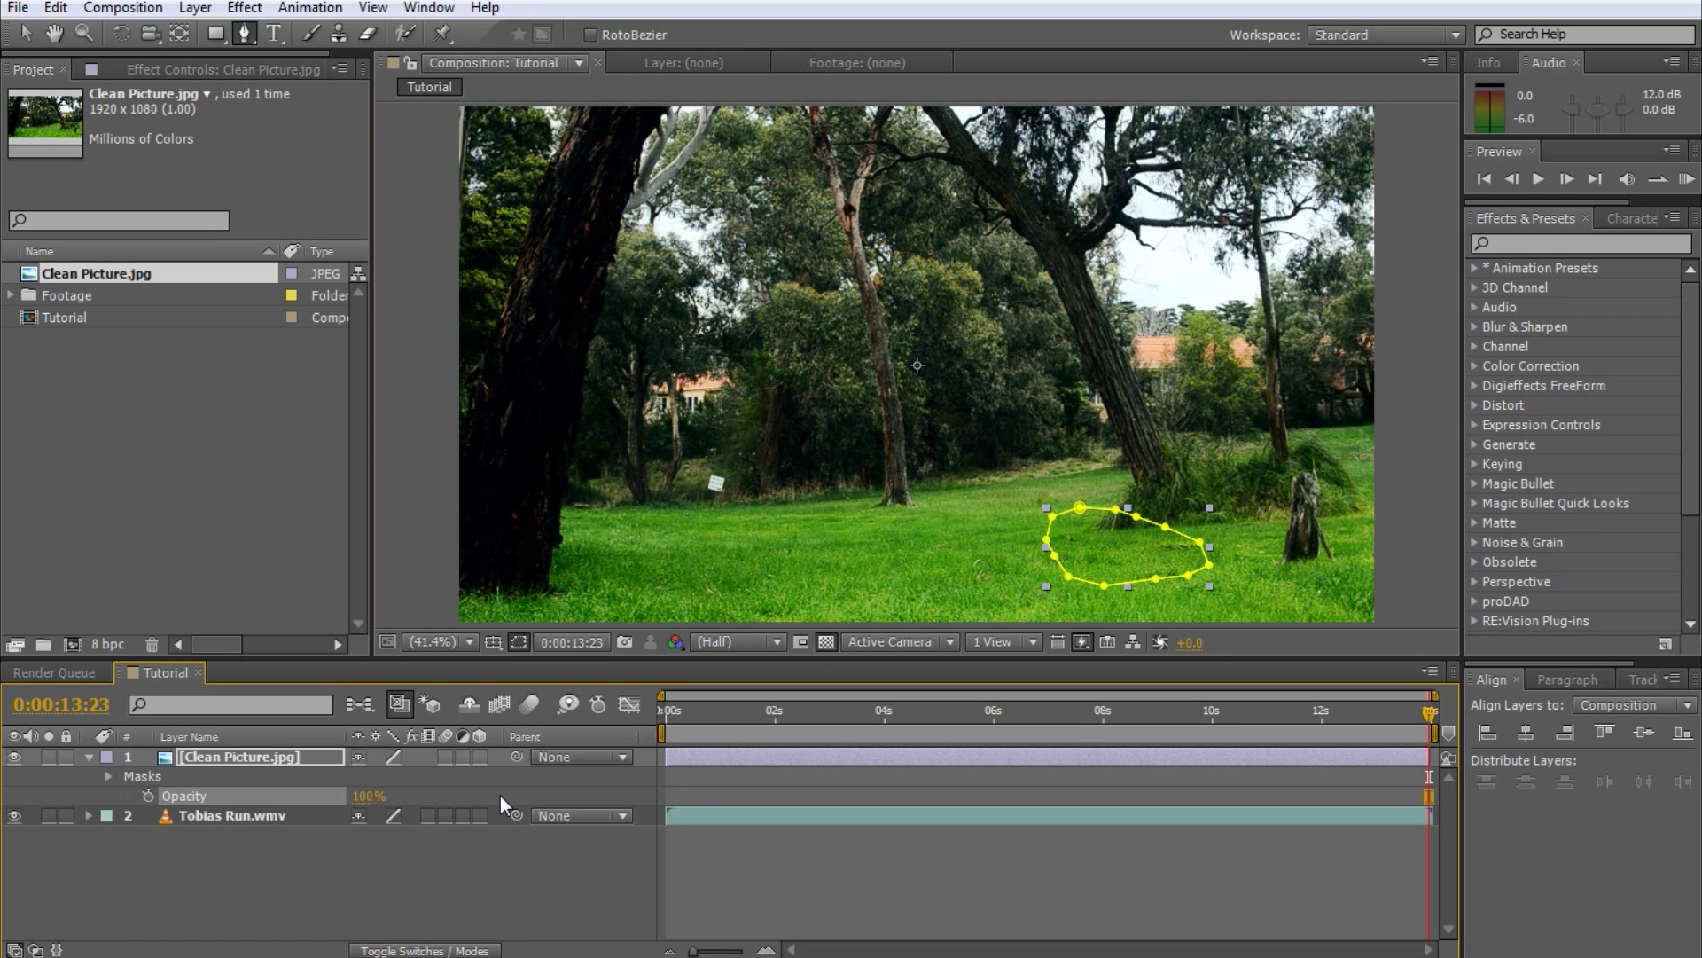
Hide Tobias Run.wmv and toggle the transparency grid so only the masked grass shows
{"action": "key", "text": "v"}
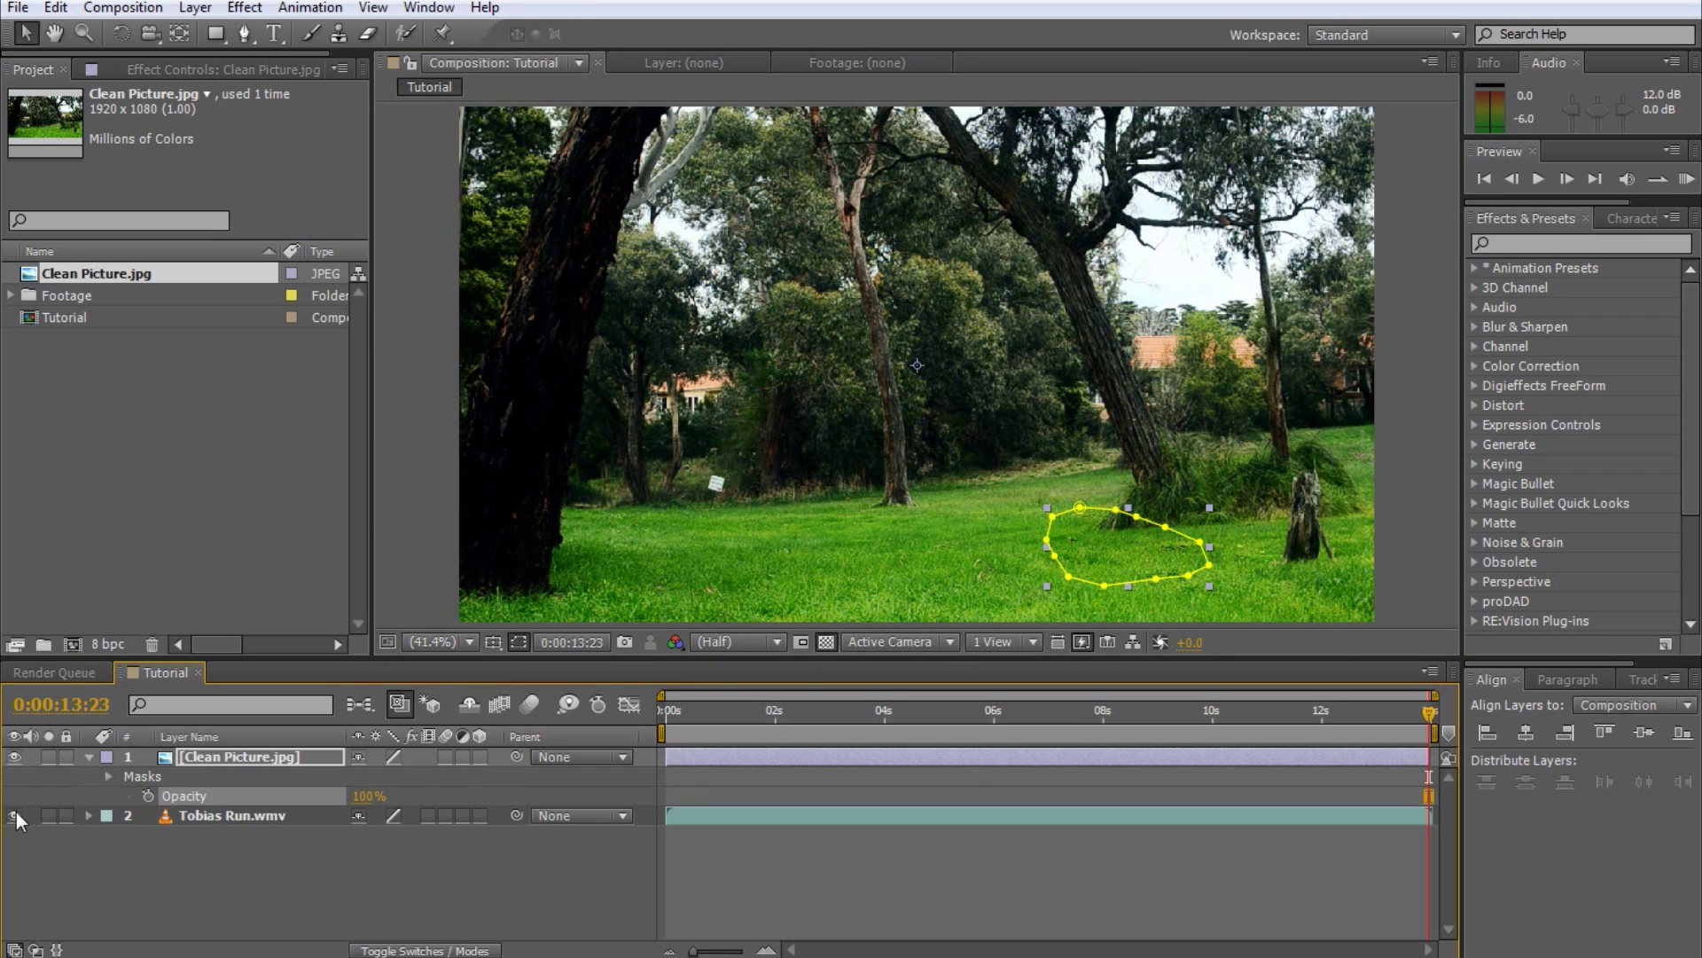
{"action": "left_click", "coordinate": [14, 815]}
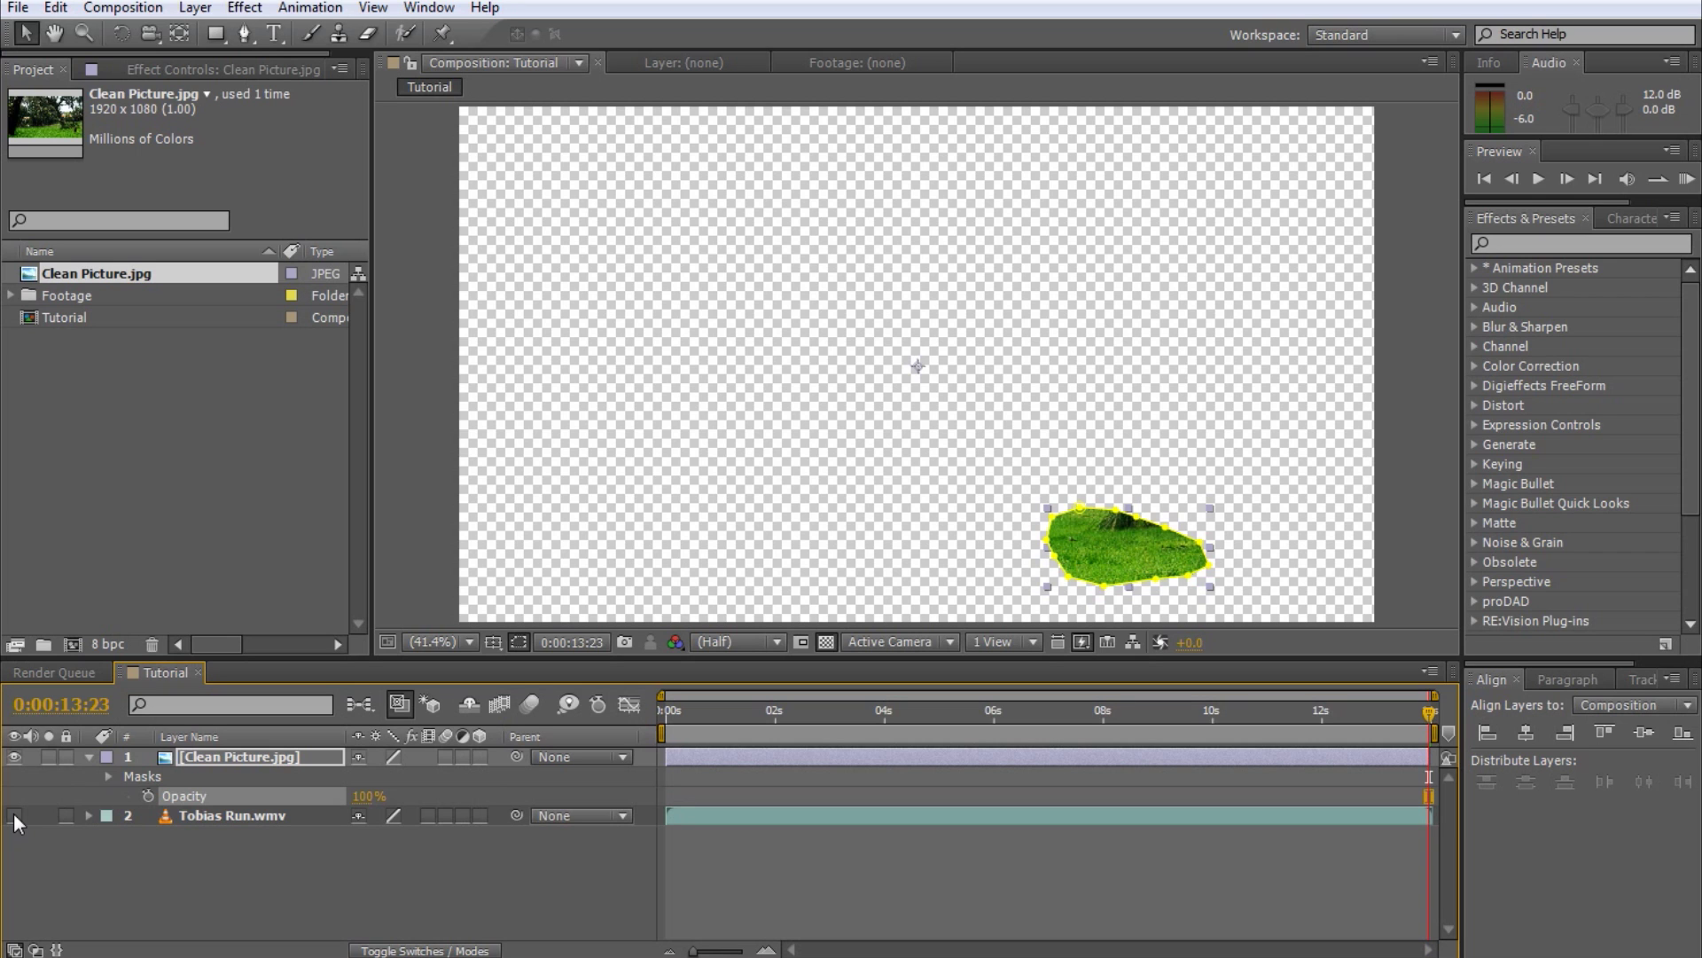
{"action": "left_click", "coordinate": [826, 642]}
{"action": "left_click", "coordinate": [826, 642]}
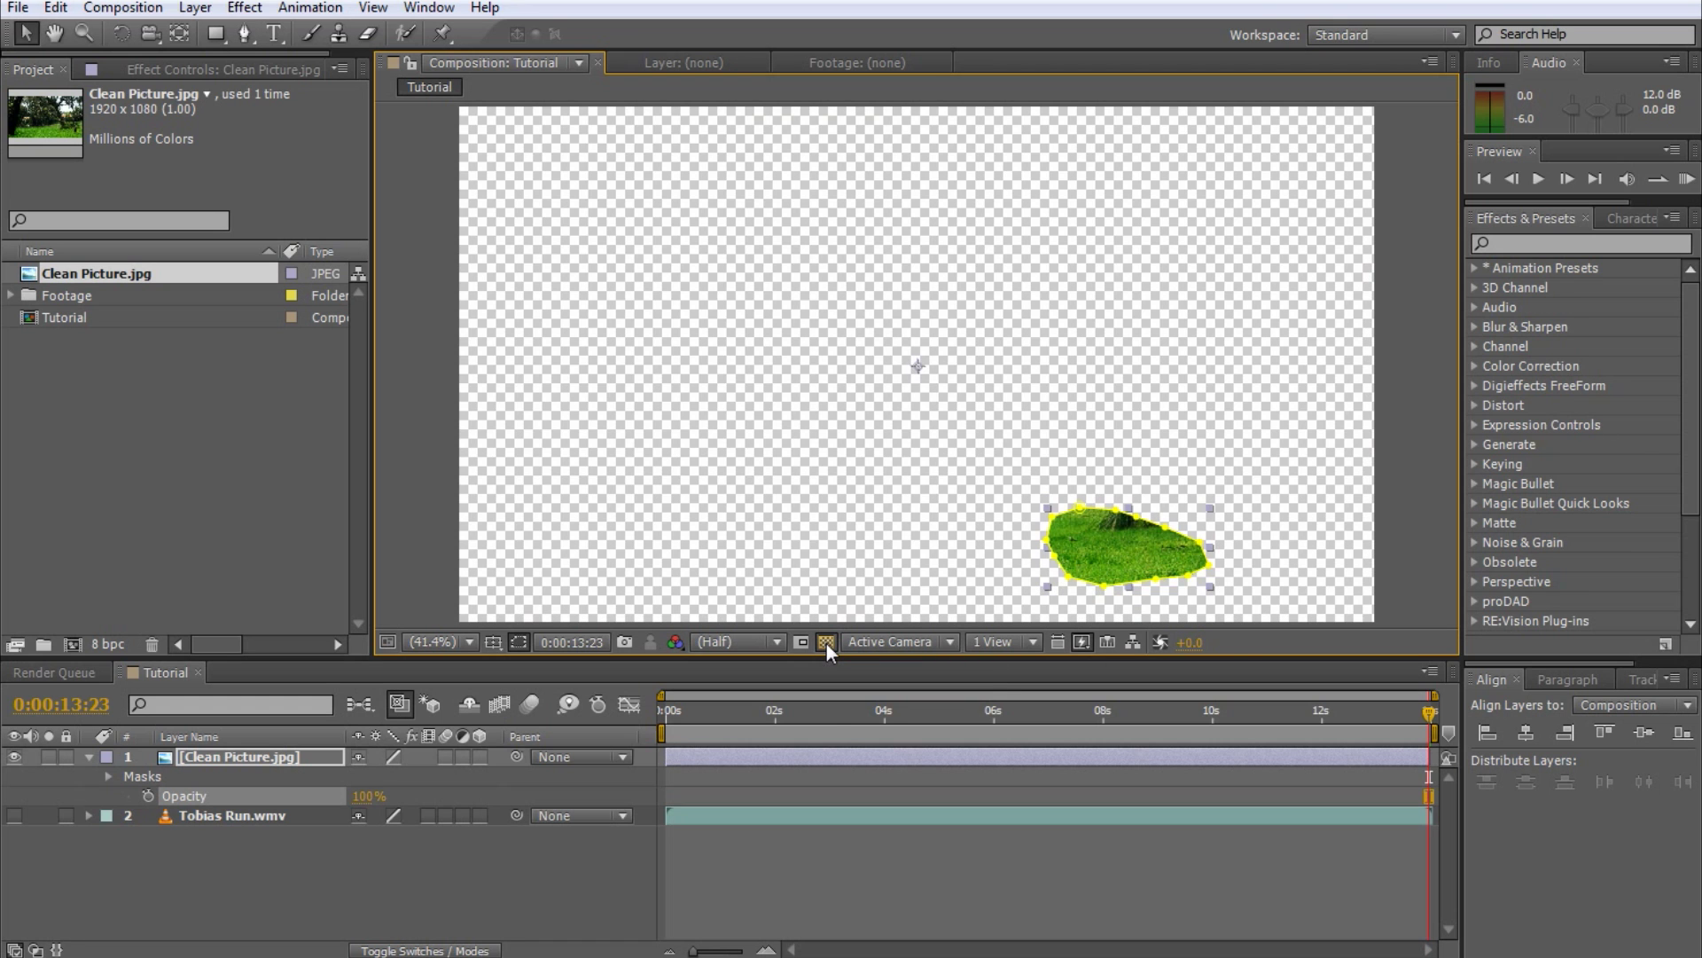
{"action": "left_click", "coordinate": [284, 758]}
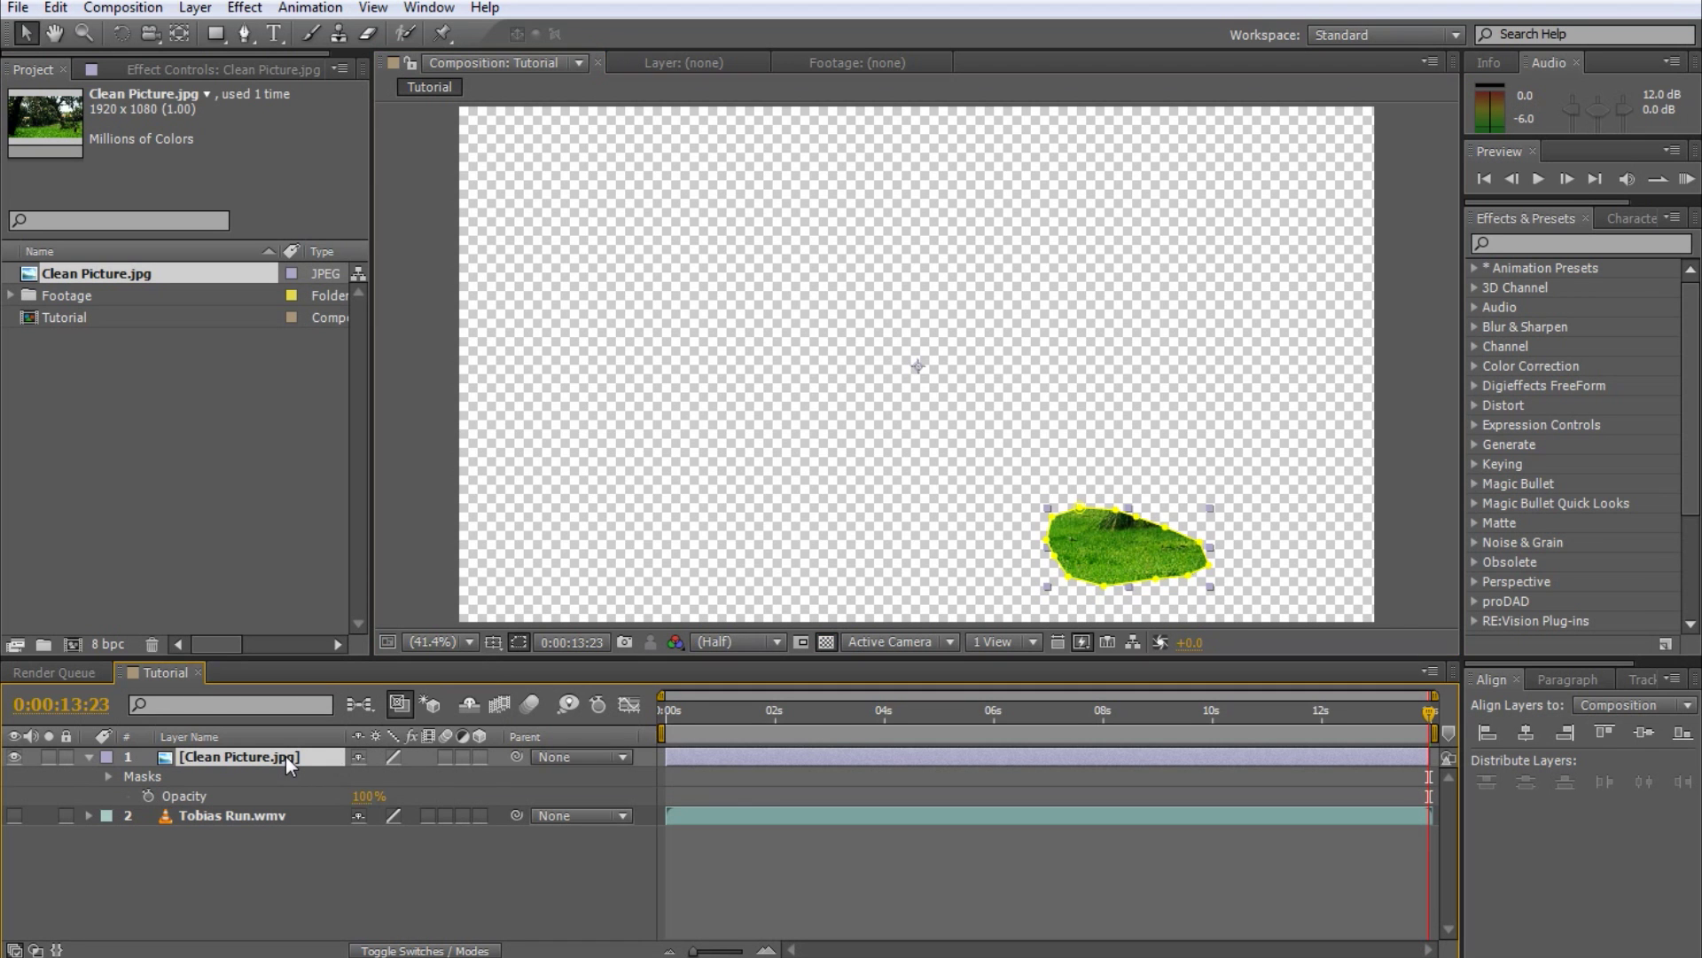
Expand Clean Picture.jpg's properties down to Mask 1 and select it
{"action": "key", "text": "t"}
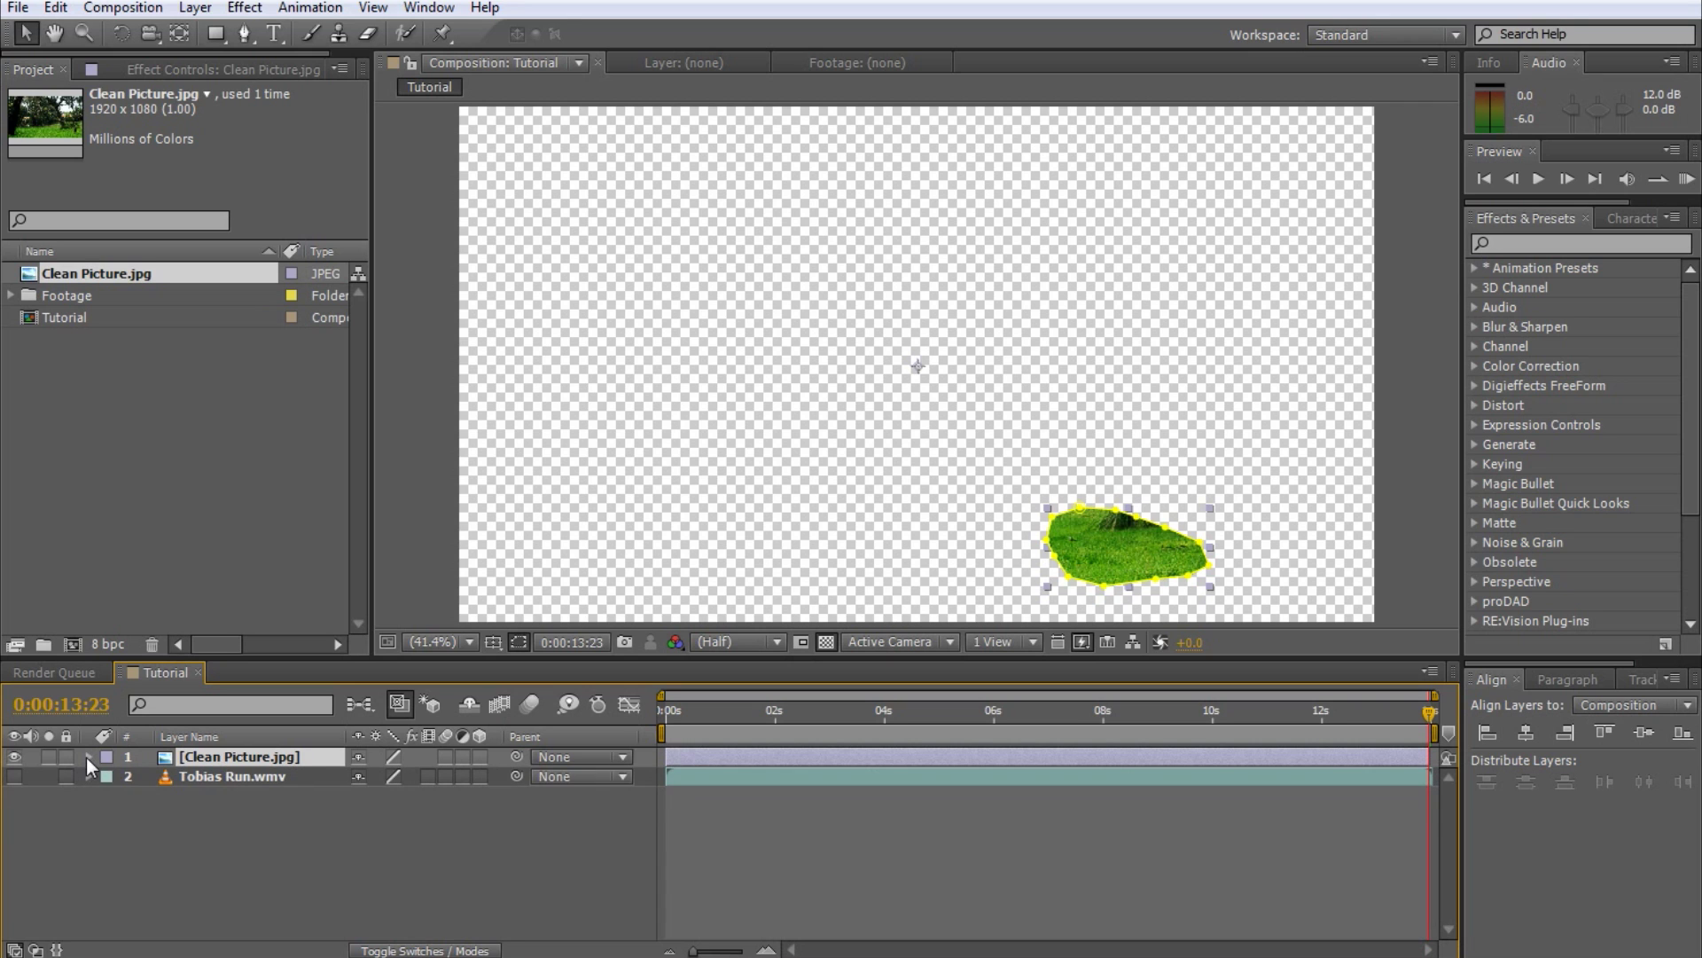
{"action": "left_click", "coordinate": [87, 758]}
{"action": "left_click", "coordinate": [109, 777]}
{"action": "left_click", "coordinate": [127, 796]}
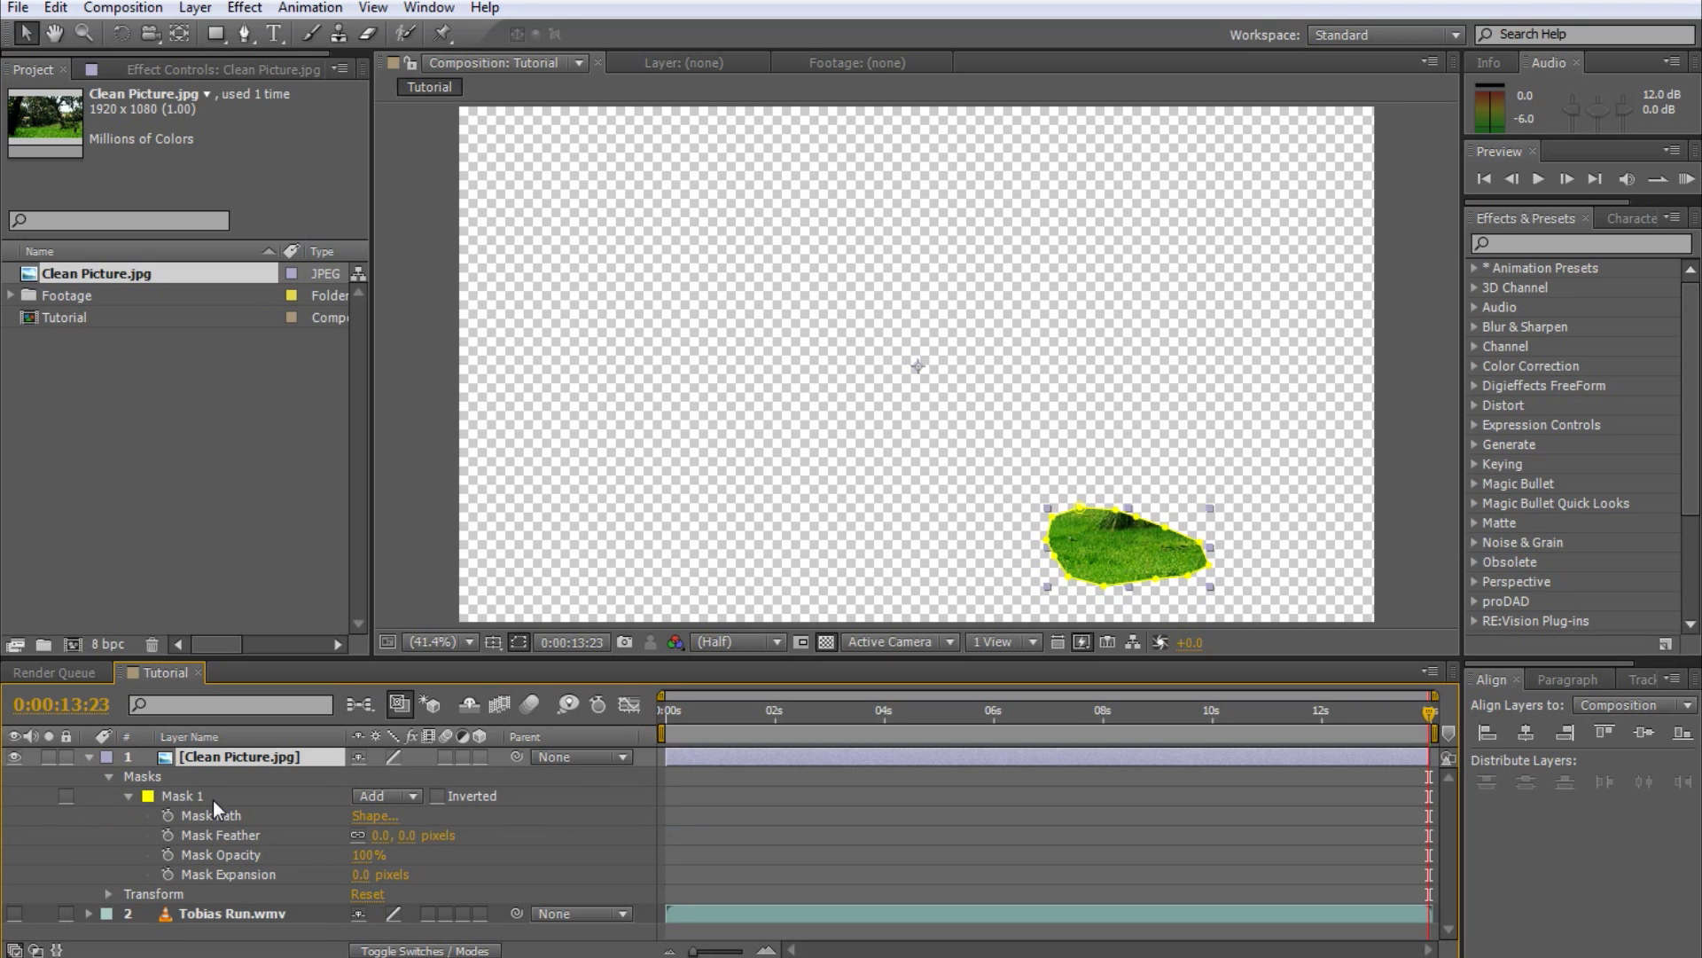
{"action": "left_click", "coordinate": [213, 800]}
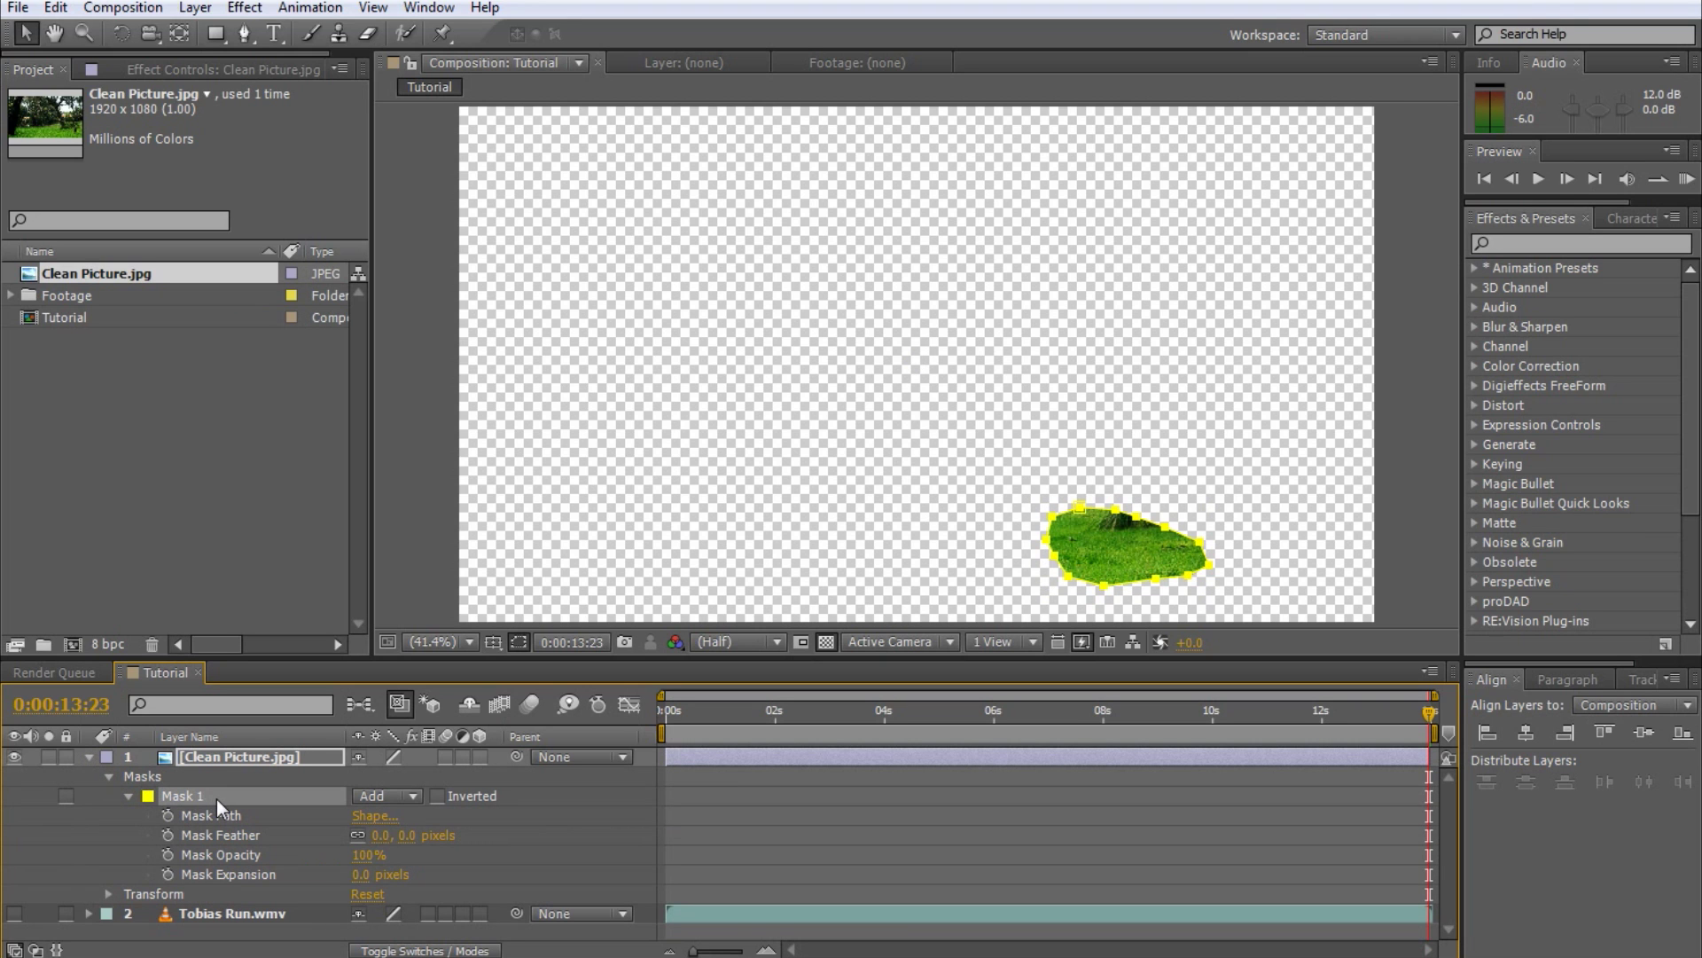
Try None and Subtract modes for Mask 1, settling on Add
{"action": "left_click", "coordinate": [410, 797]}
{"action": "left_click", "coordinate": [418, 821]}
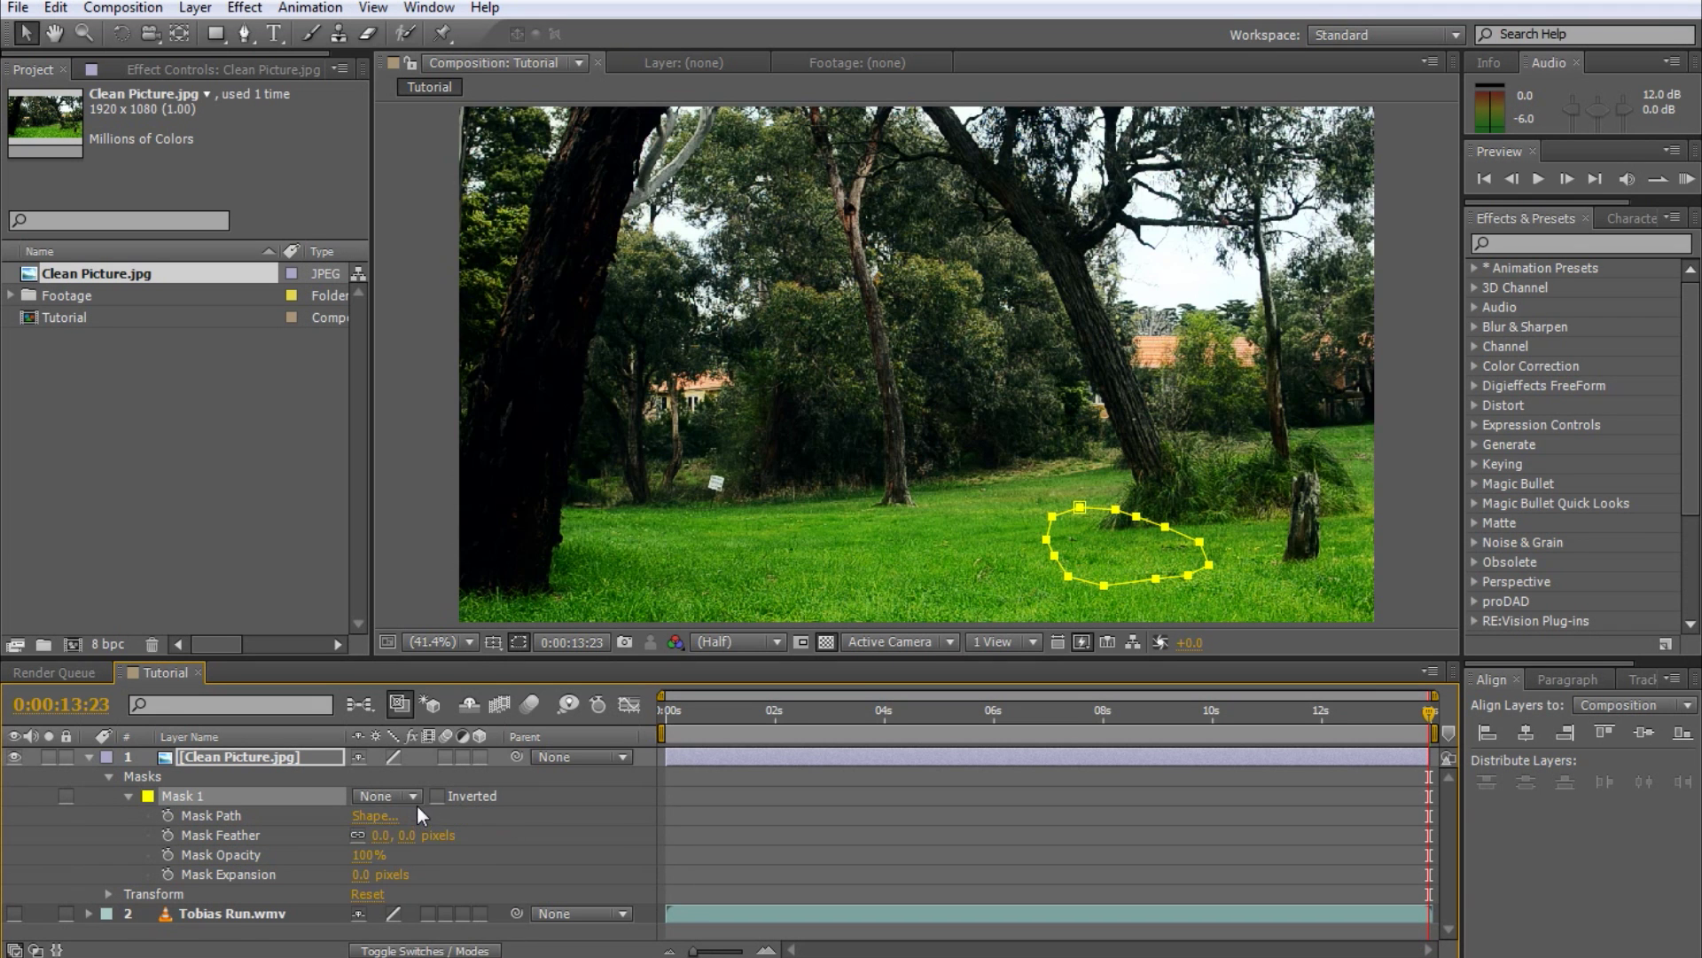
{"action": "left_click", "coordinate": [415, 796]}
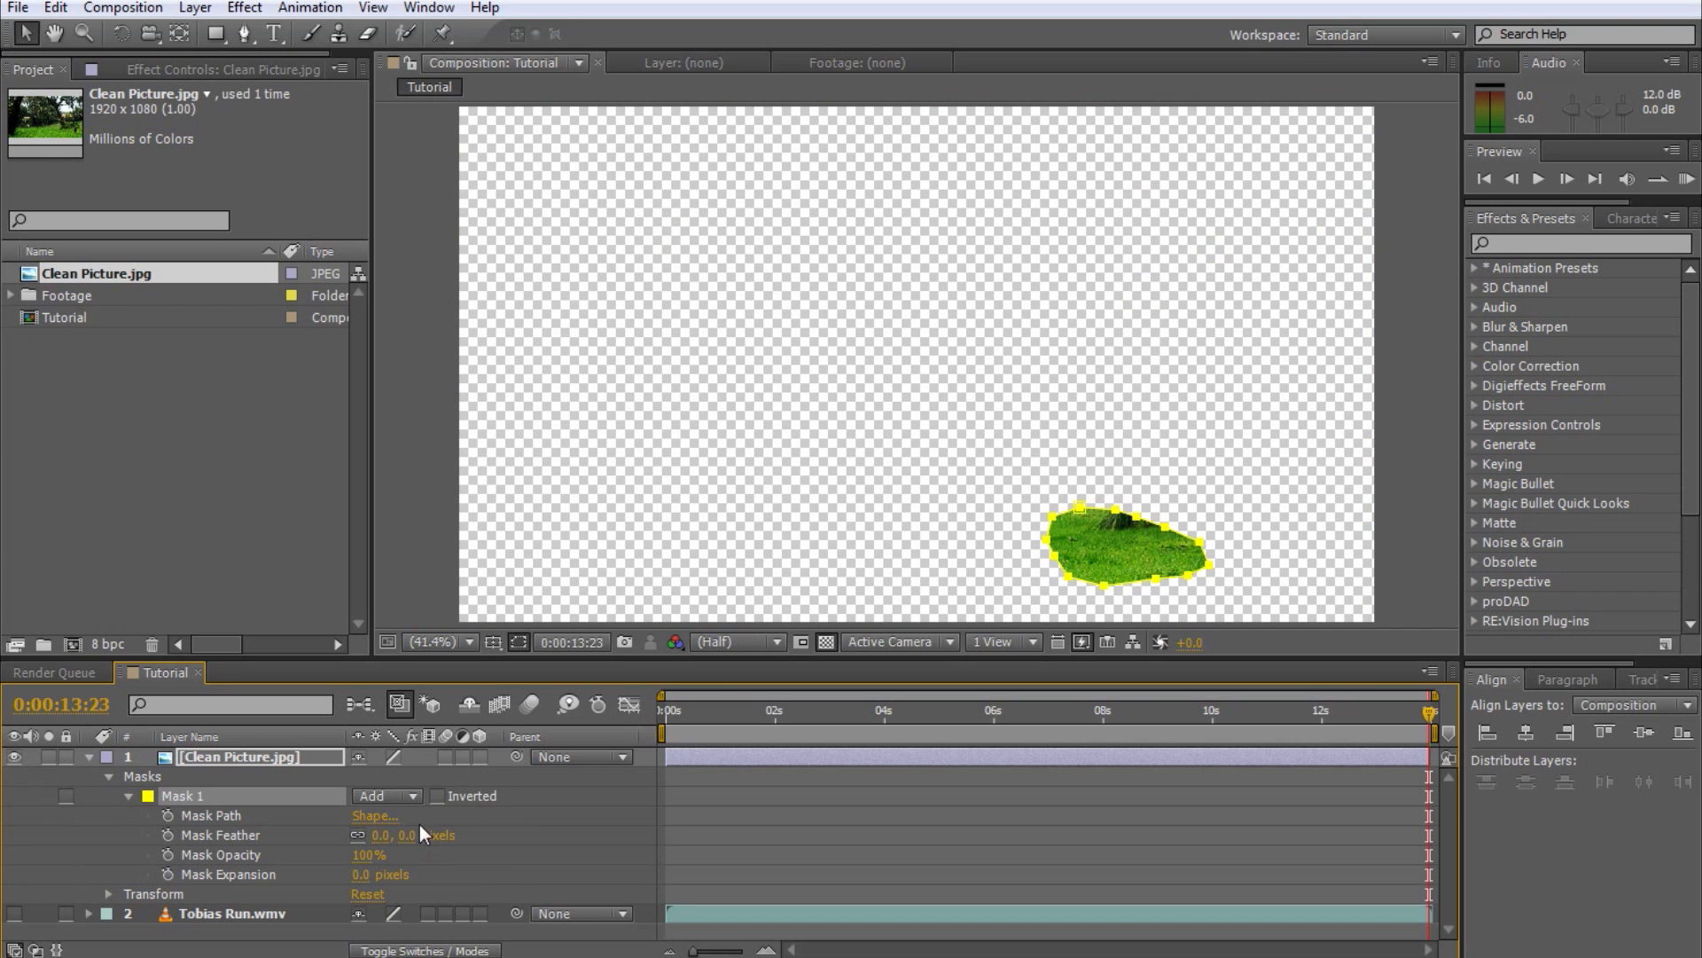
{"action": "left_click", "coordinate": [411, 795]}
{"action": "left_click", "coordinate": [438, 867]}
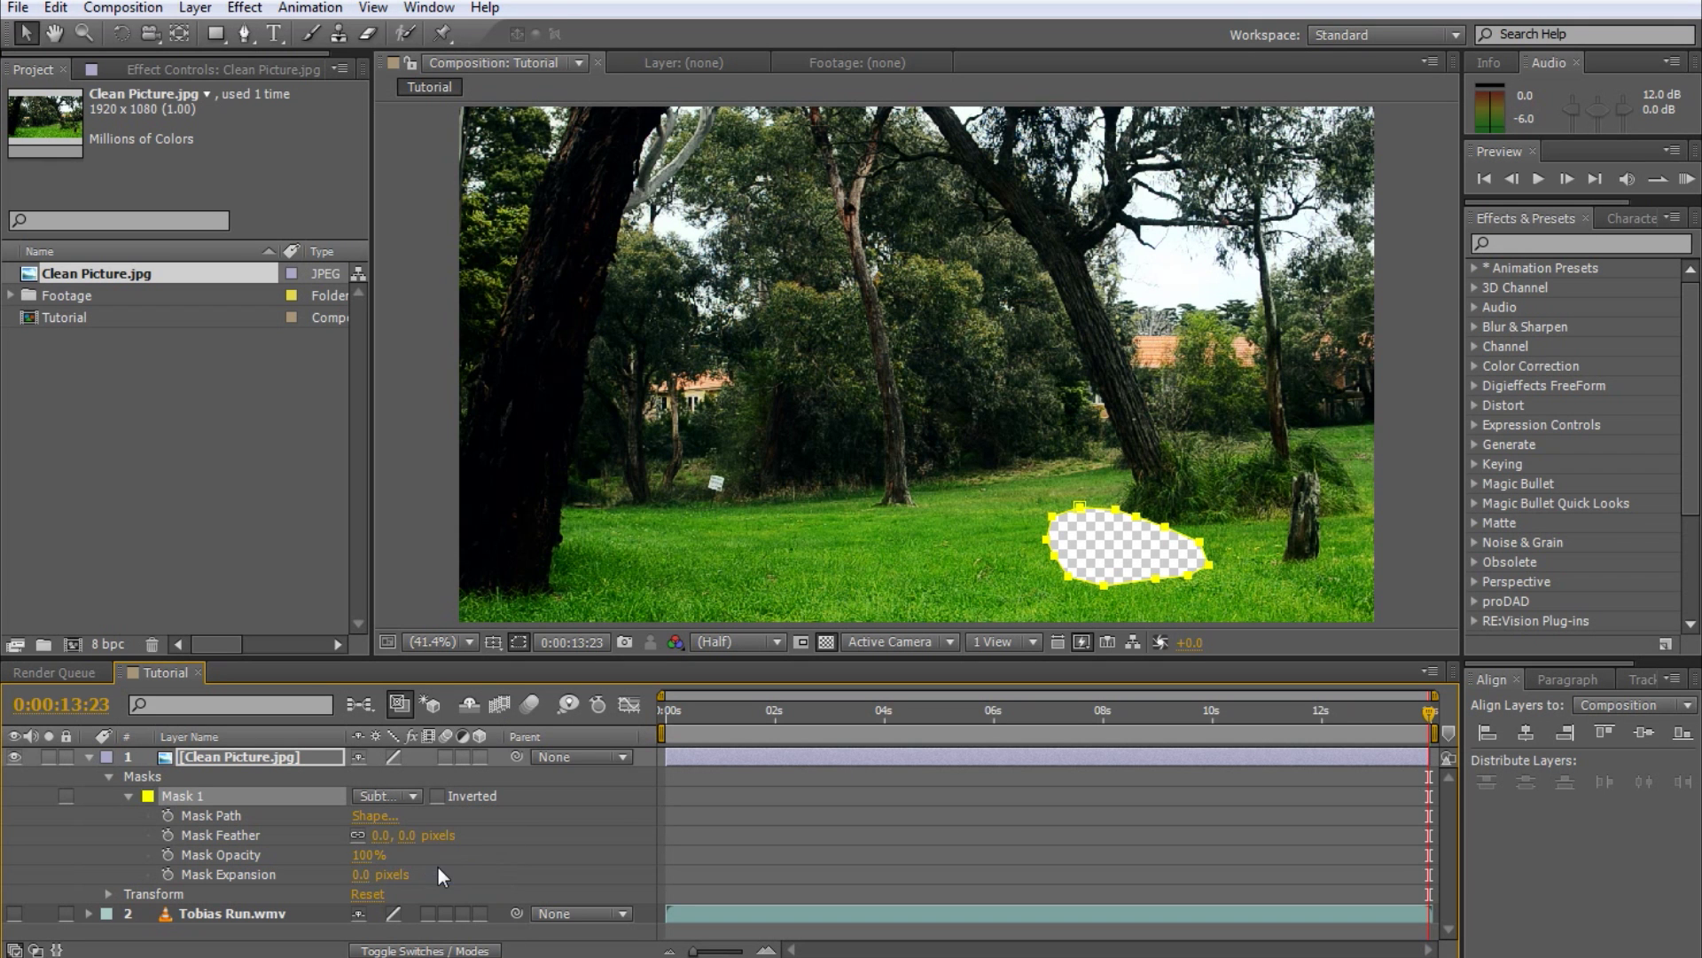
{"action": "left_click", "coordinate": [414, 796]}
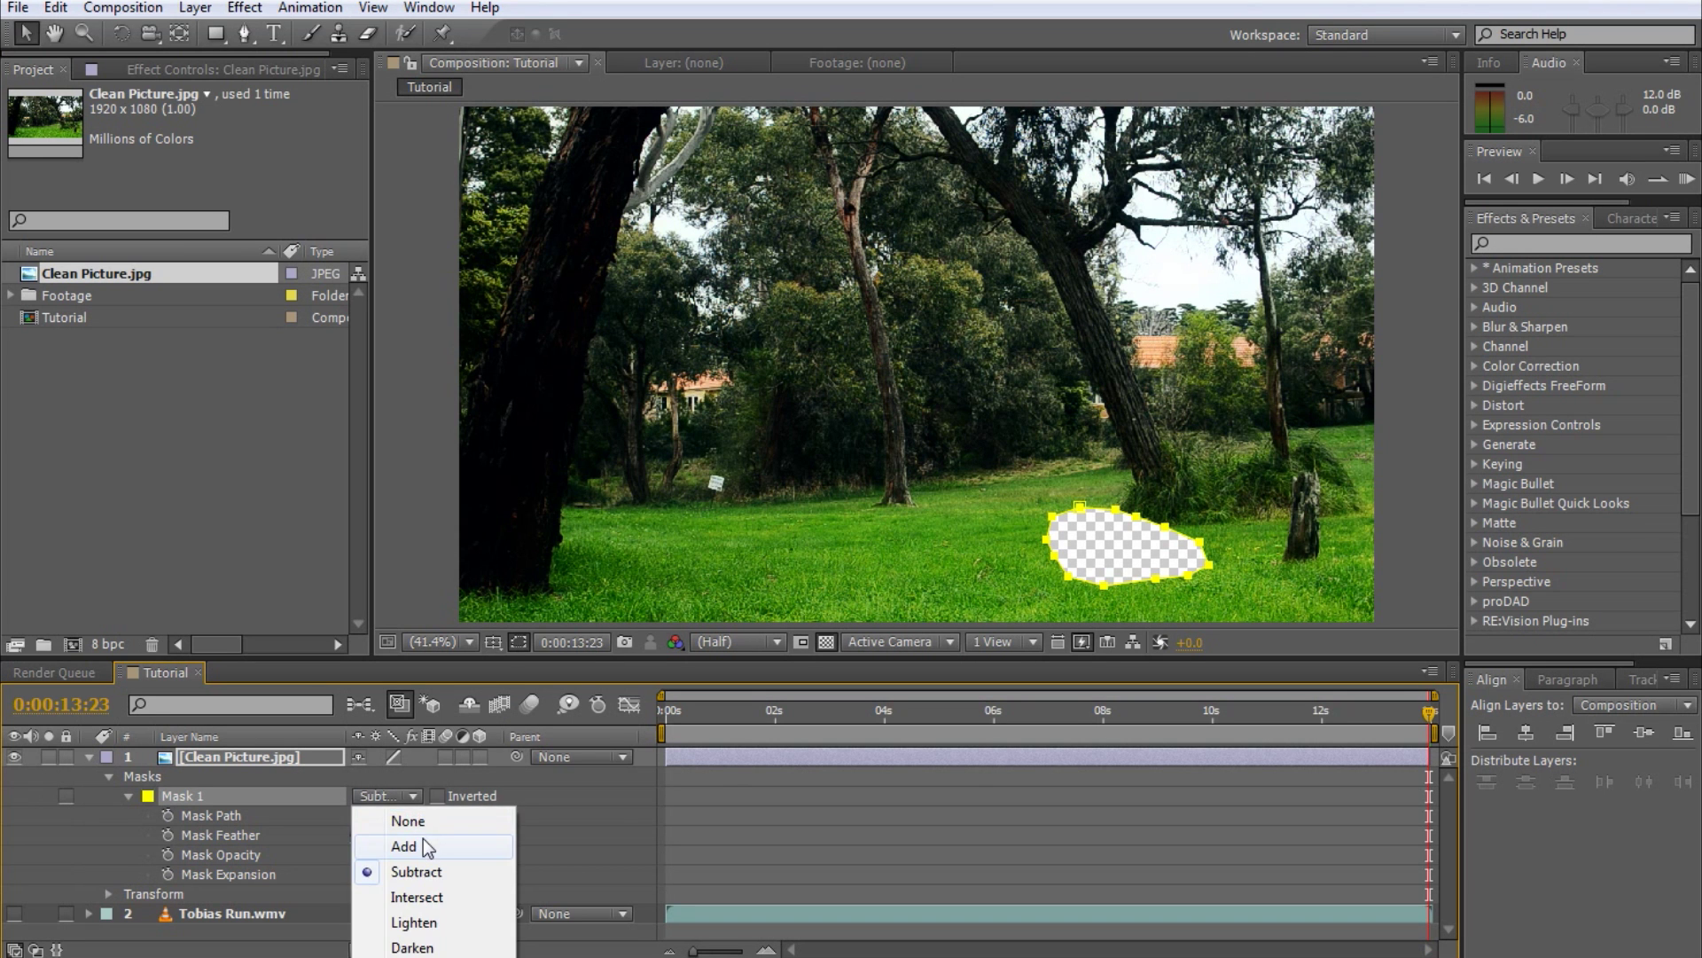
{"action": "left_click", "coordinate": [423, 839]}
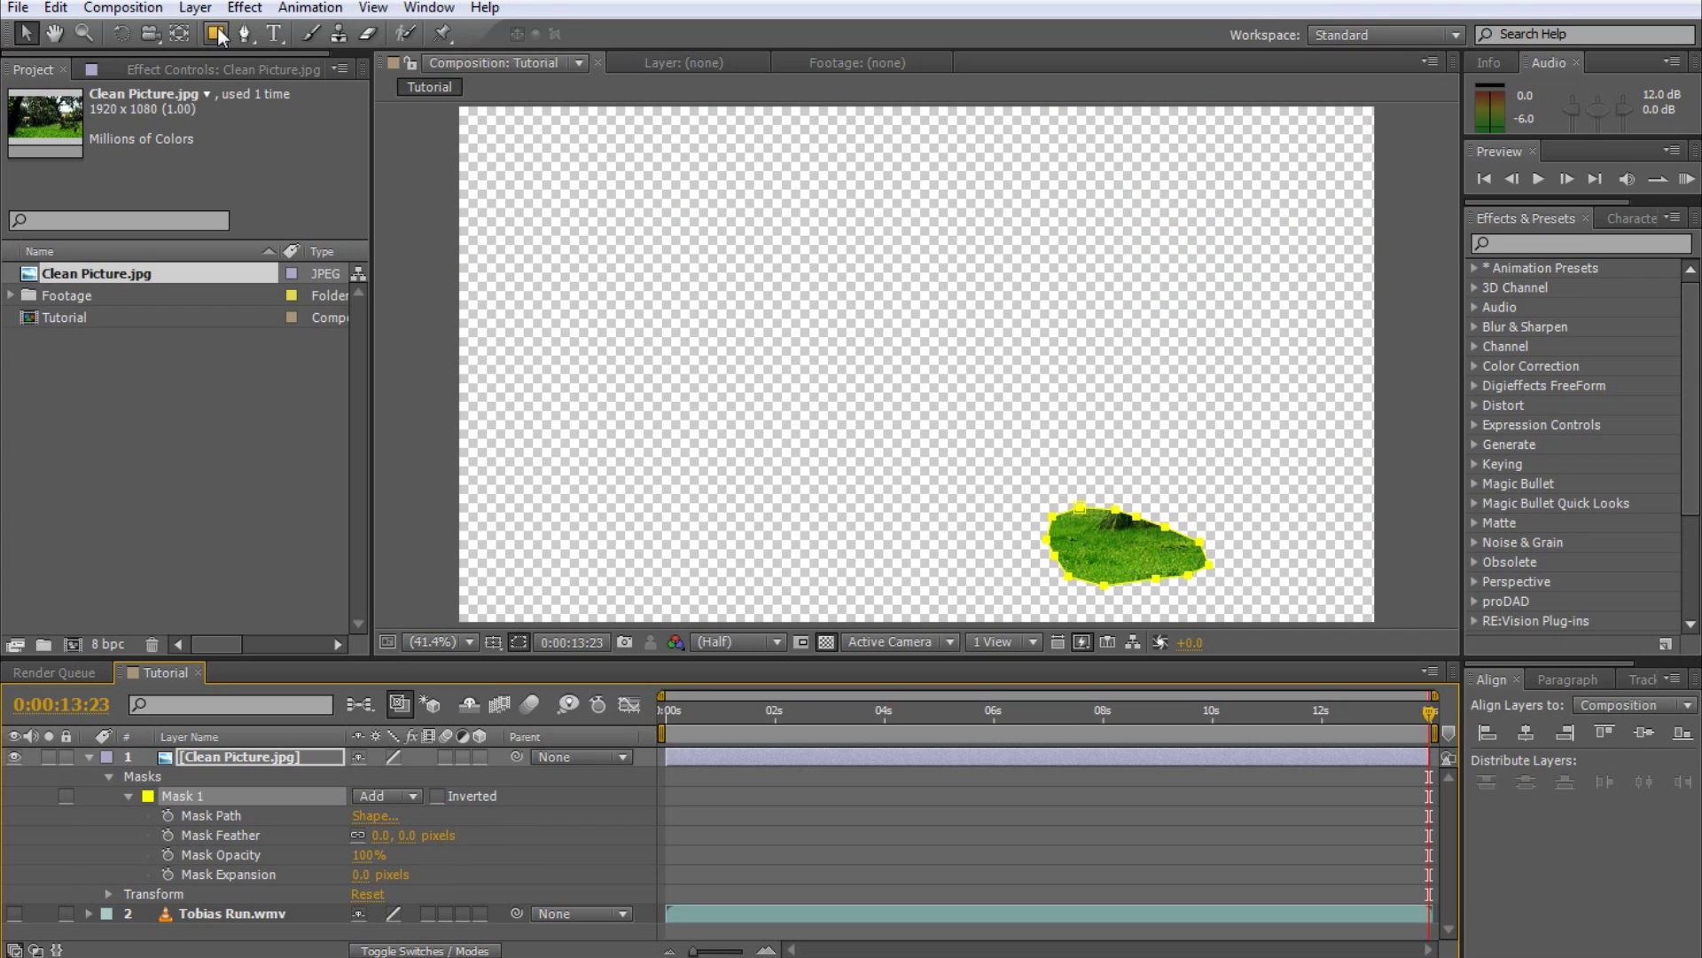
{"action": "left_click", "coordinate": [217, 34]}
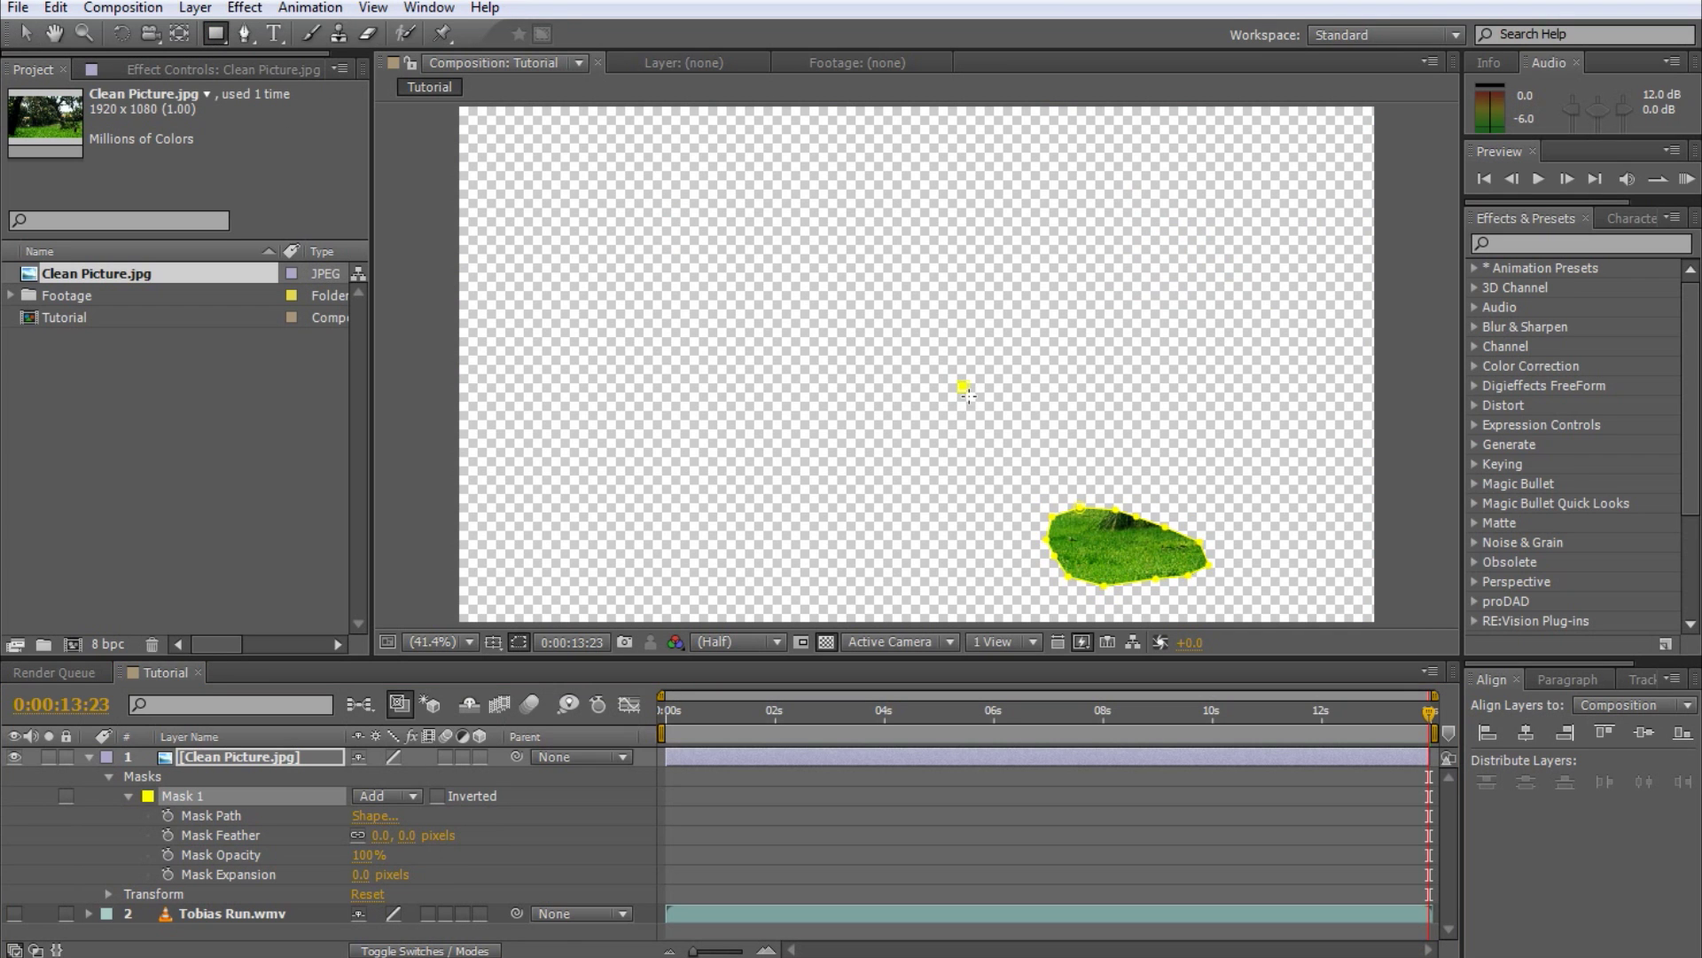
{"action": "left_click_drag", "start_coordinate": [964, 387], "coordinate": [1106, 603]}
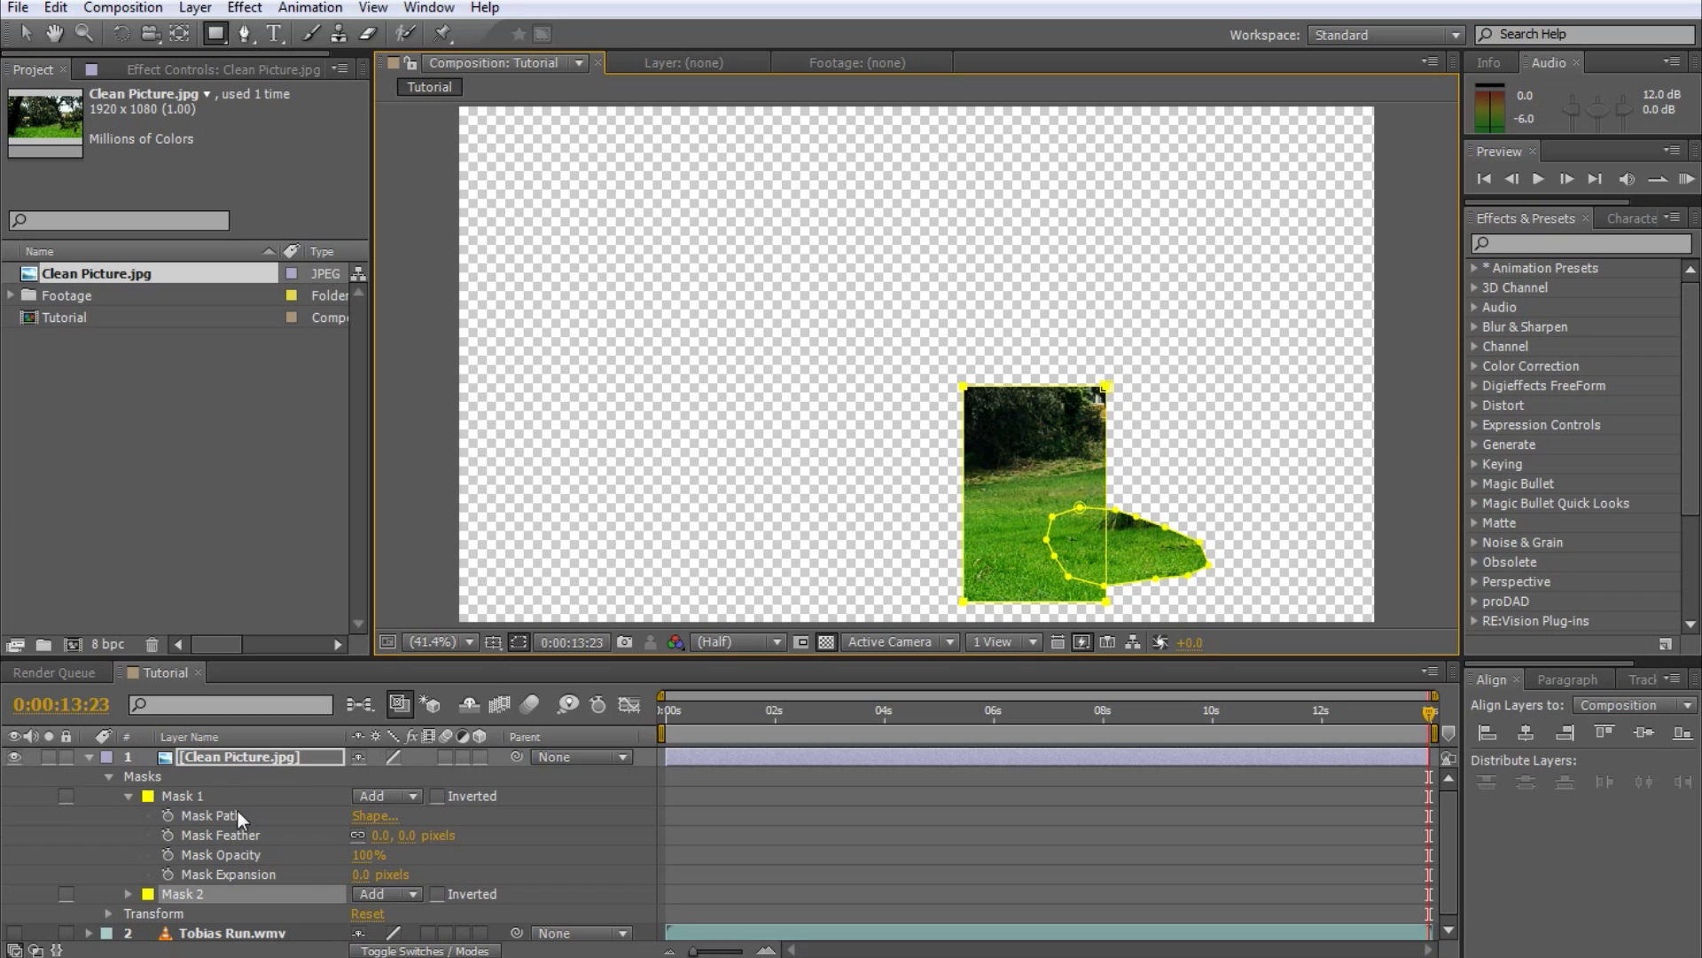
{"action": "left_click", "coordinate": [412, 891]}
{"action": "left_click", "coordinate": [418, 909]}
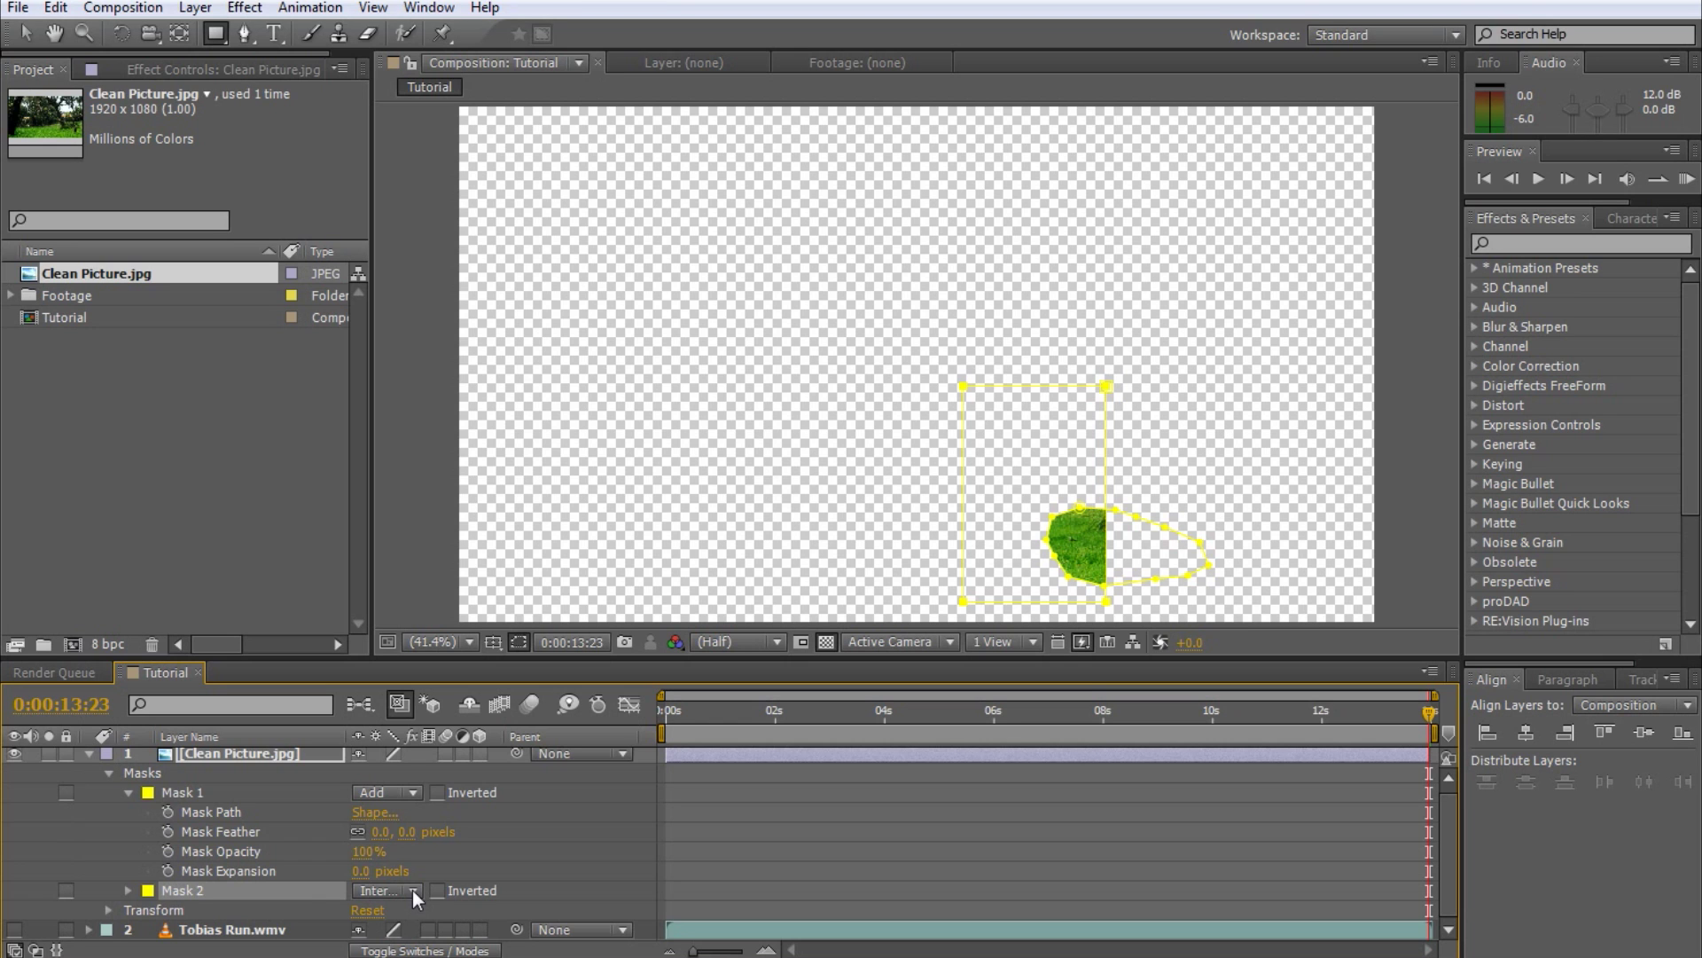
{"action": "key", "text": "Delete"}
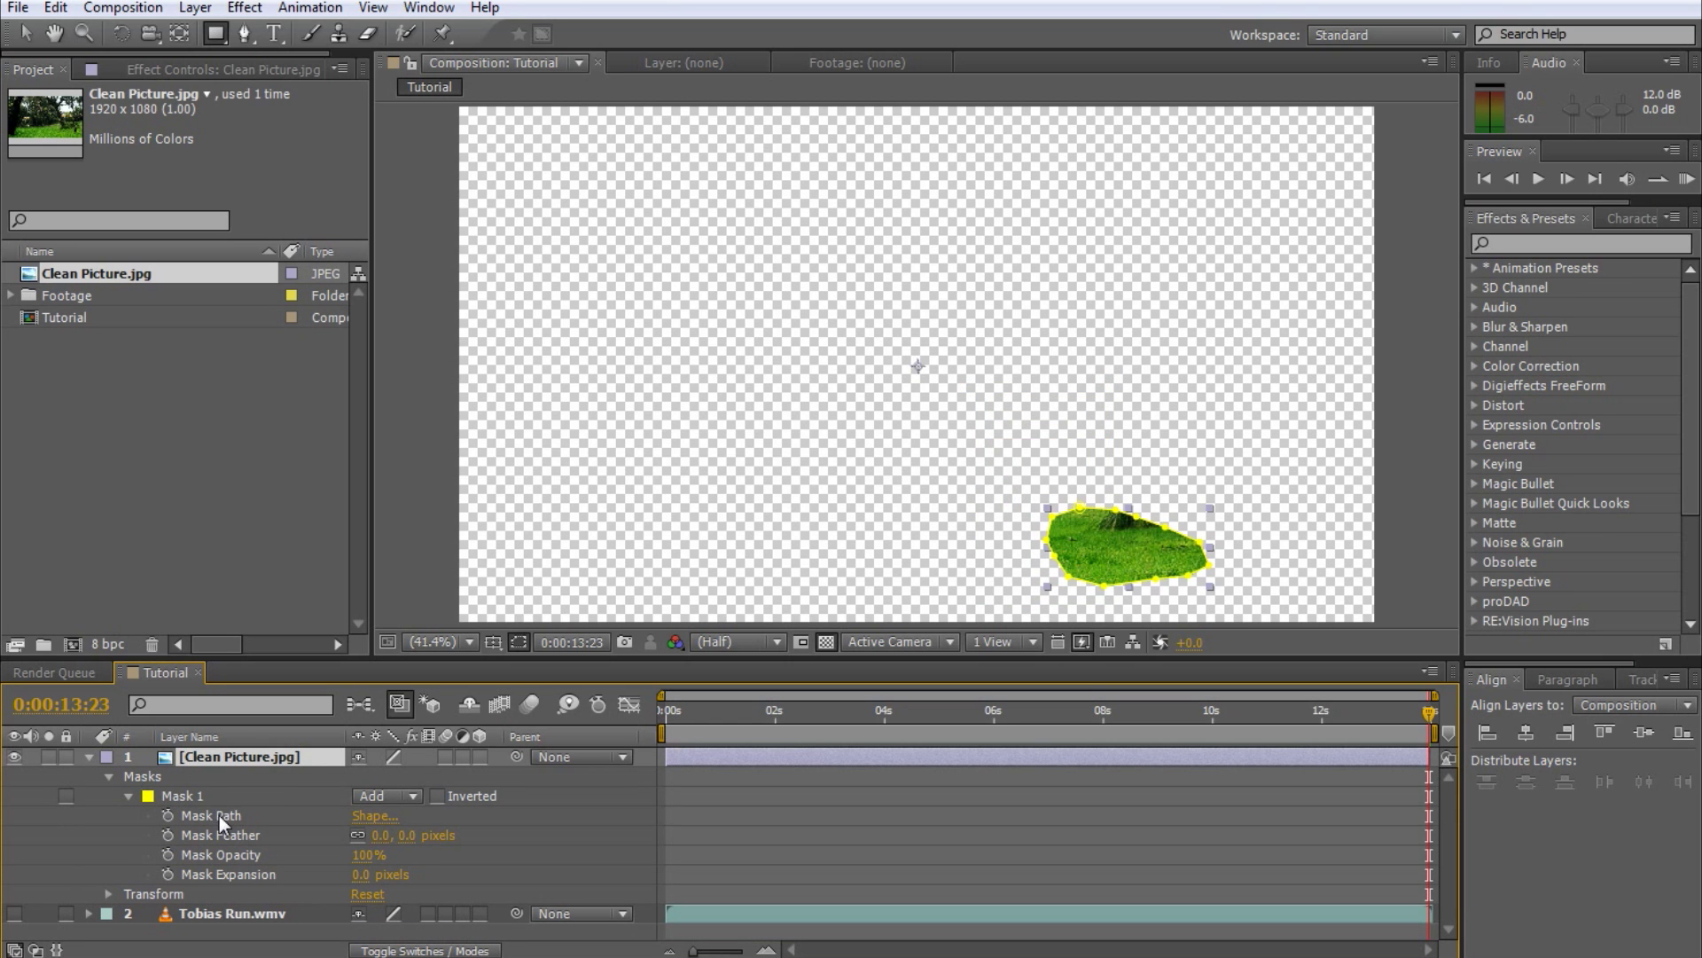
{"action": "left_click", "coordinate": [219, 816]}
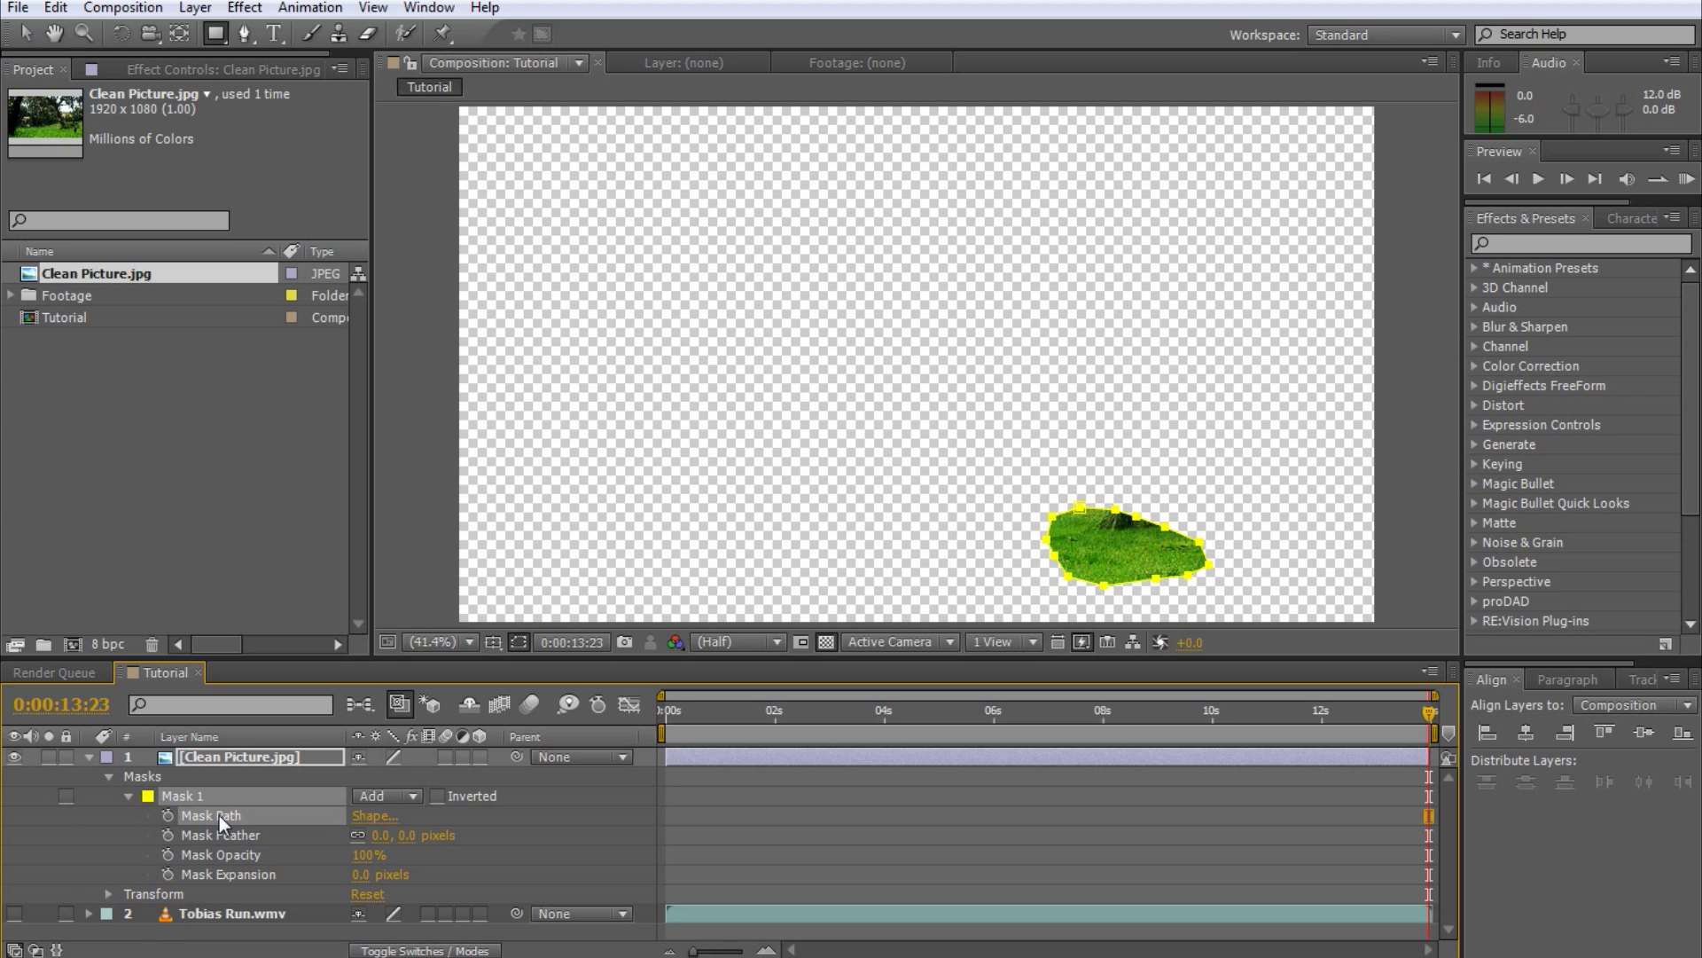
{"action": "key", "text": "v"}
Keyframe Mask 1's path at 8 s, then shift it left and reshape it at 6 s
{"action": "left_click", "coordinate": [1103, 711]}
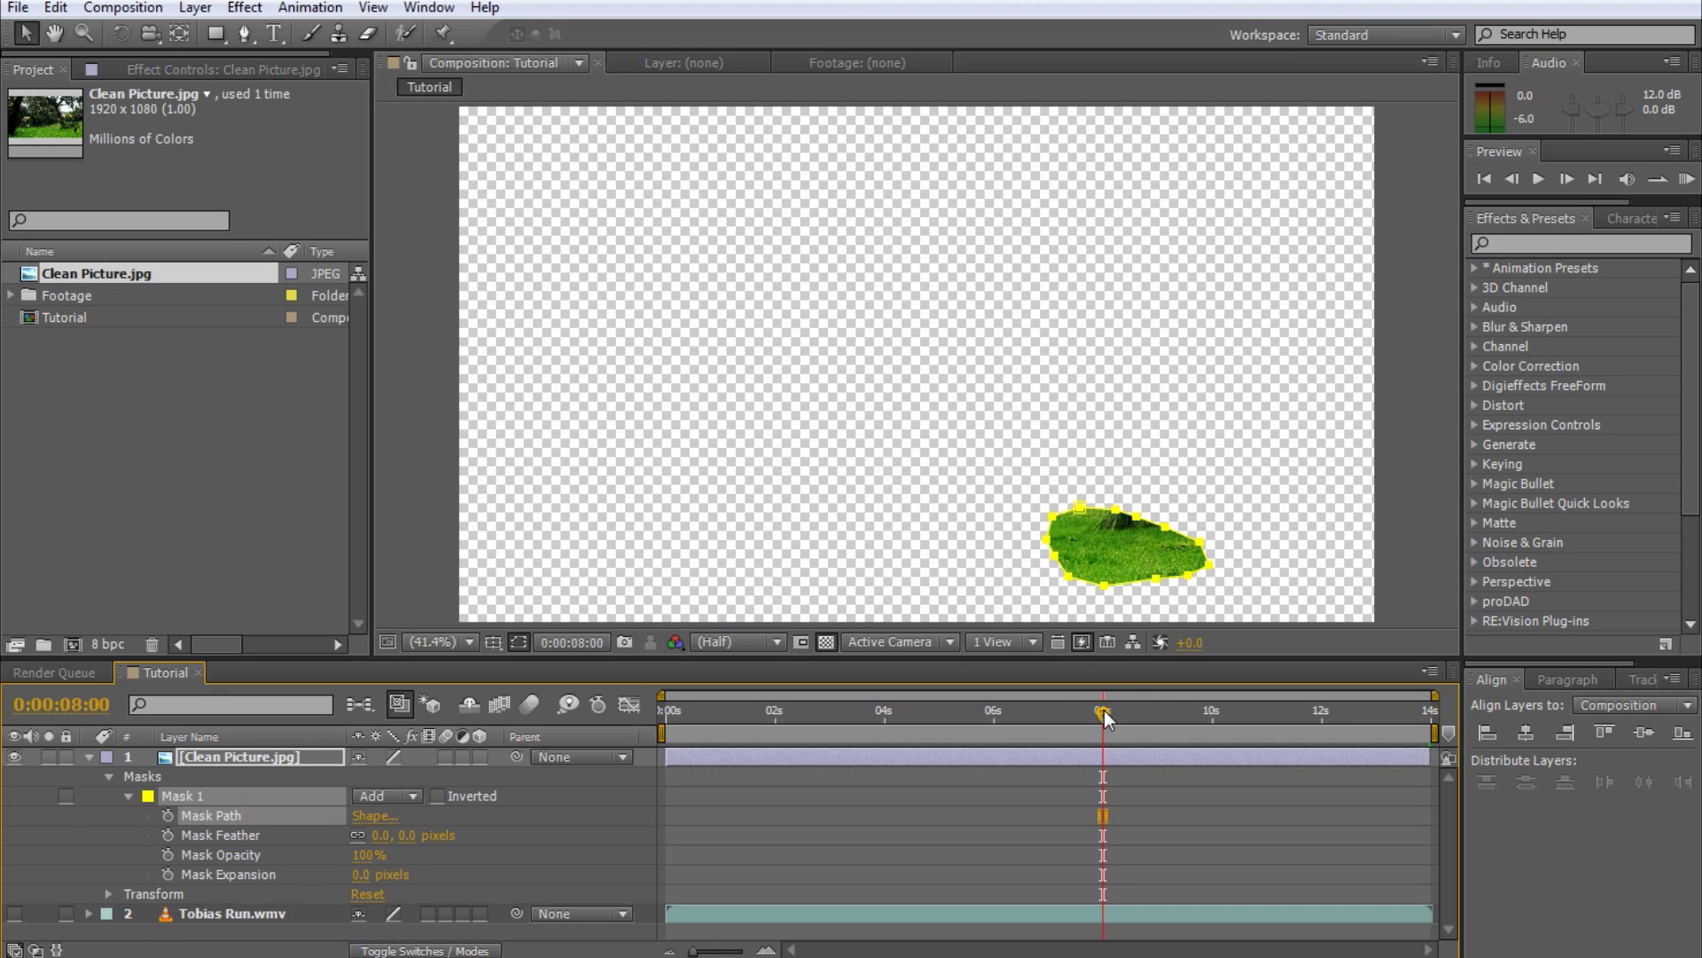
{"action": "left_click", "coordinate": [168, 815]}
{"action": "left_click", "coordinate": [995, 714]}
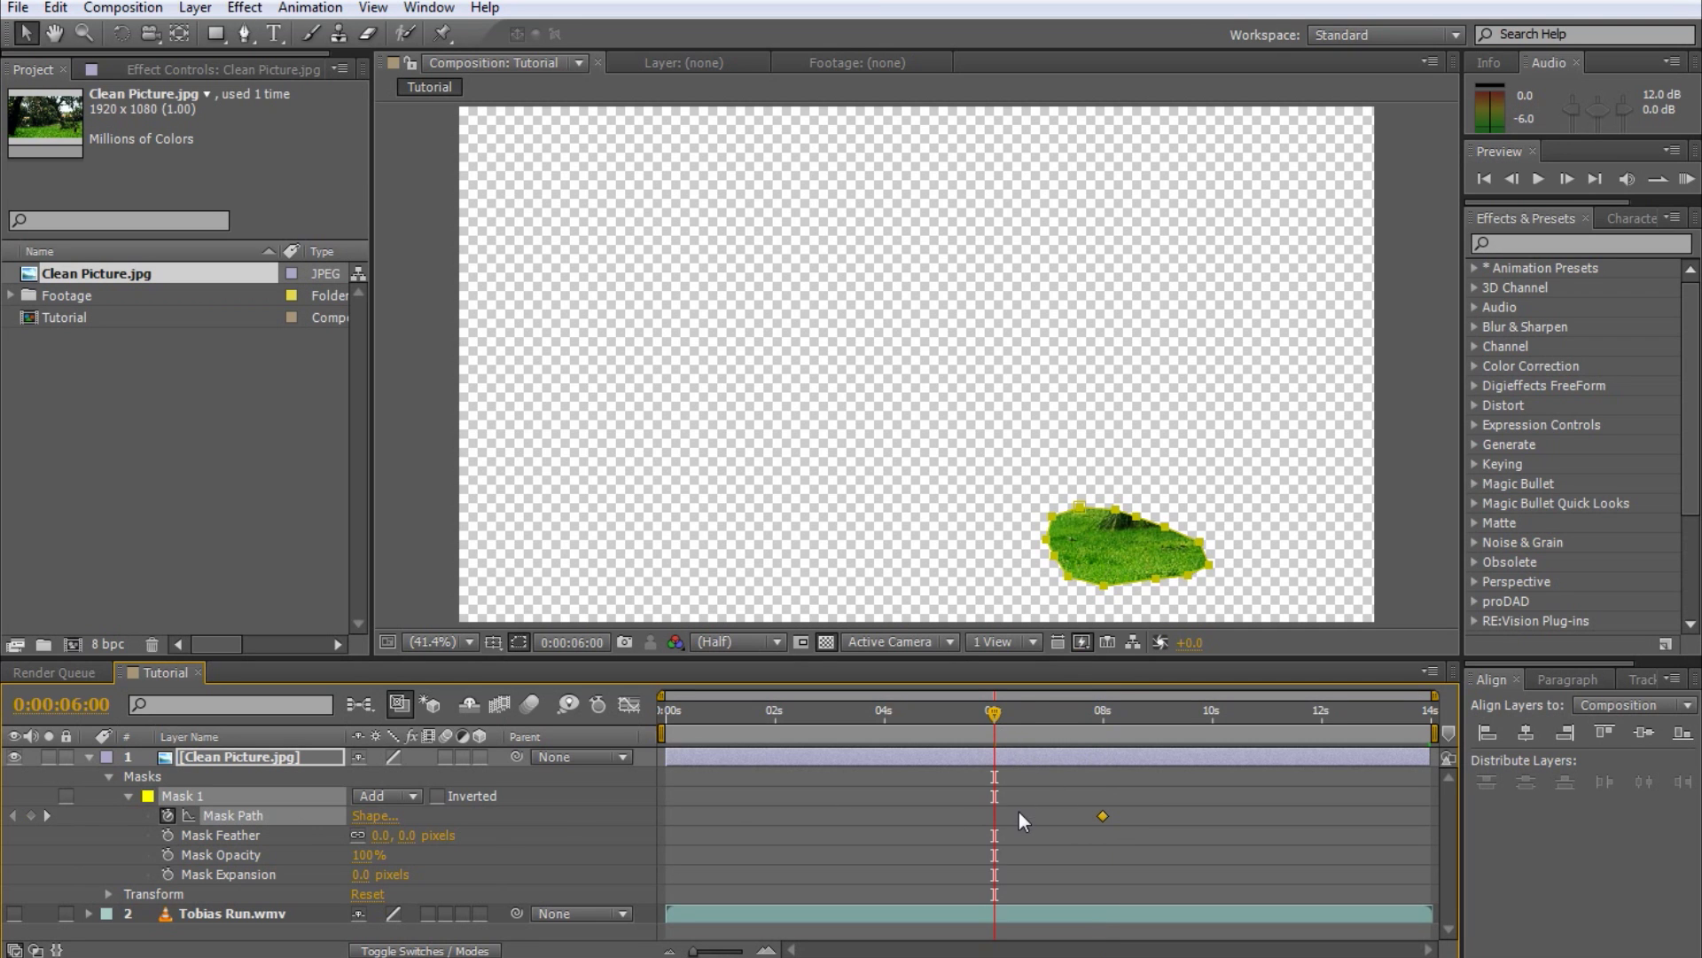
{"action": "left_click_drag", "start_coordinate": [1052, 562], "coordinate": [933, 562]}
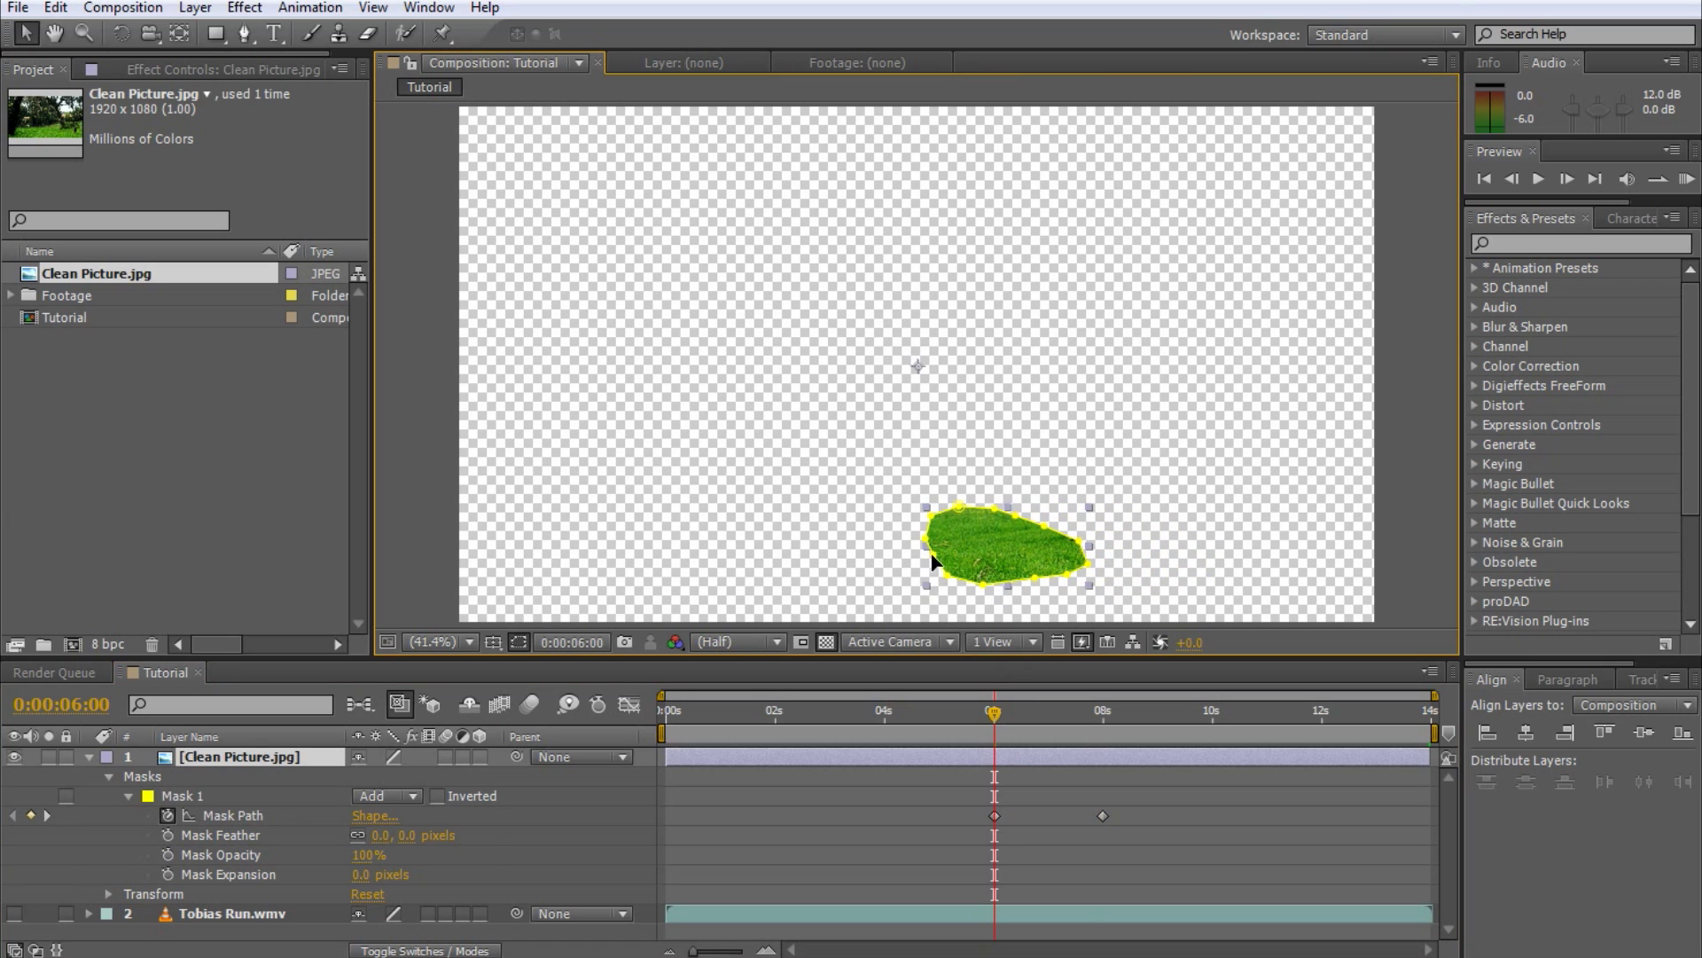
{"action": "left_click", "coordinate": [876, 578]}
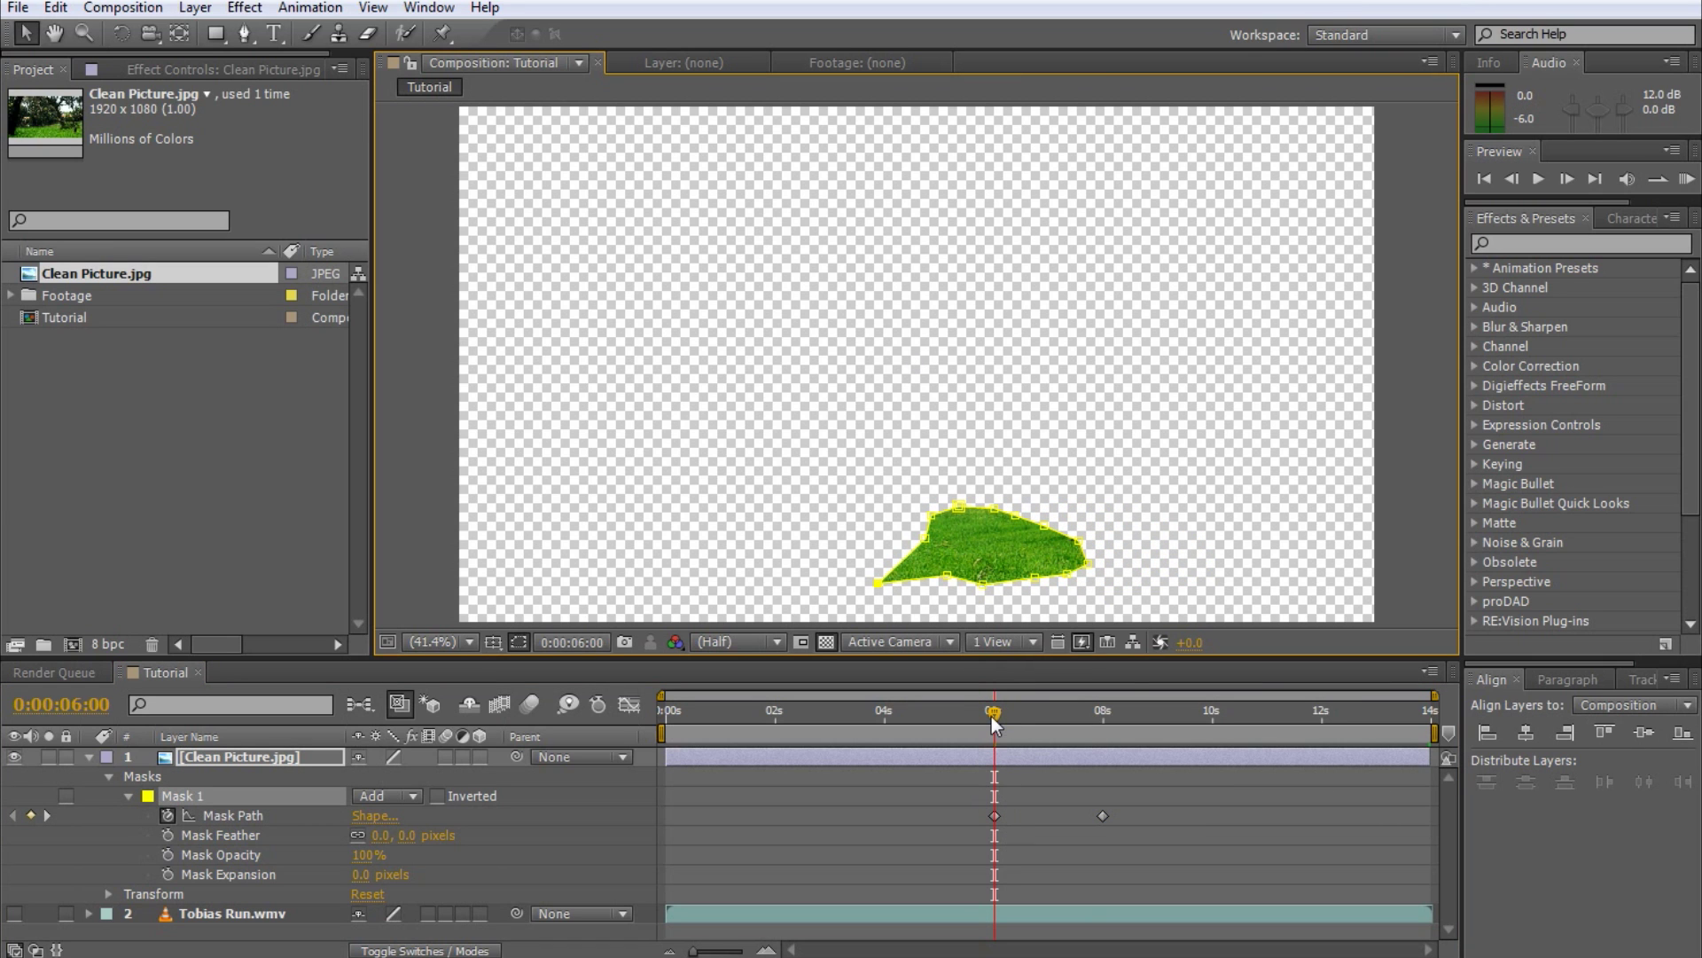
{"action": "left_click_drag", "start_coordinate": [994, 718], "coordinate": [1105, 741]}
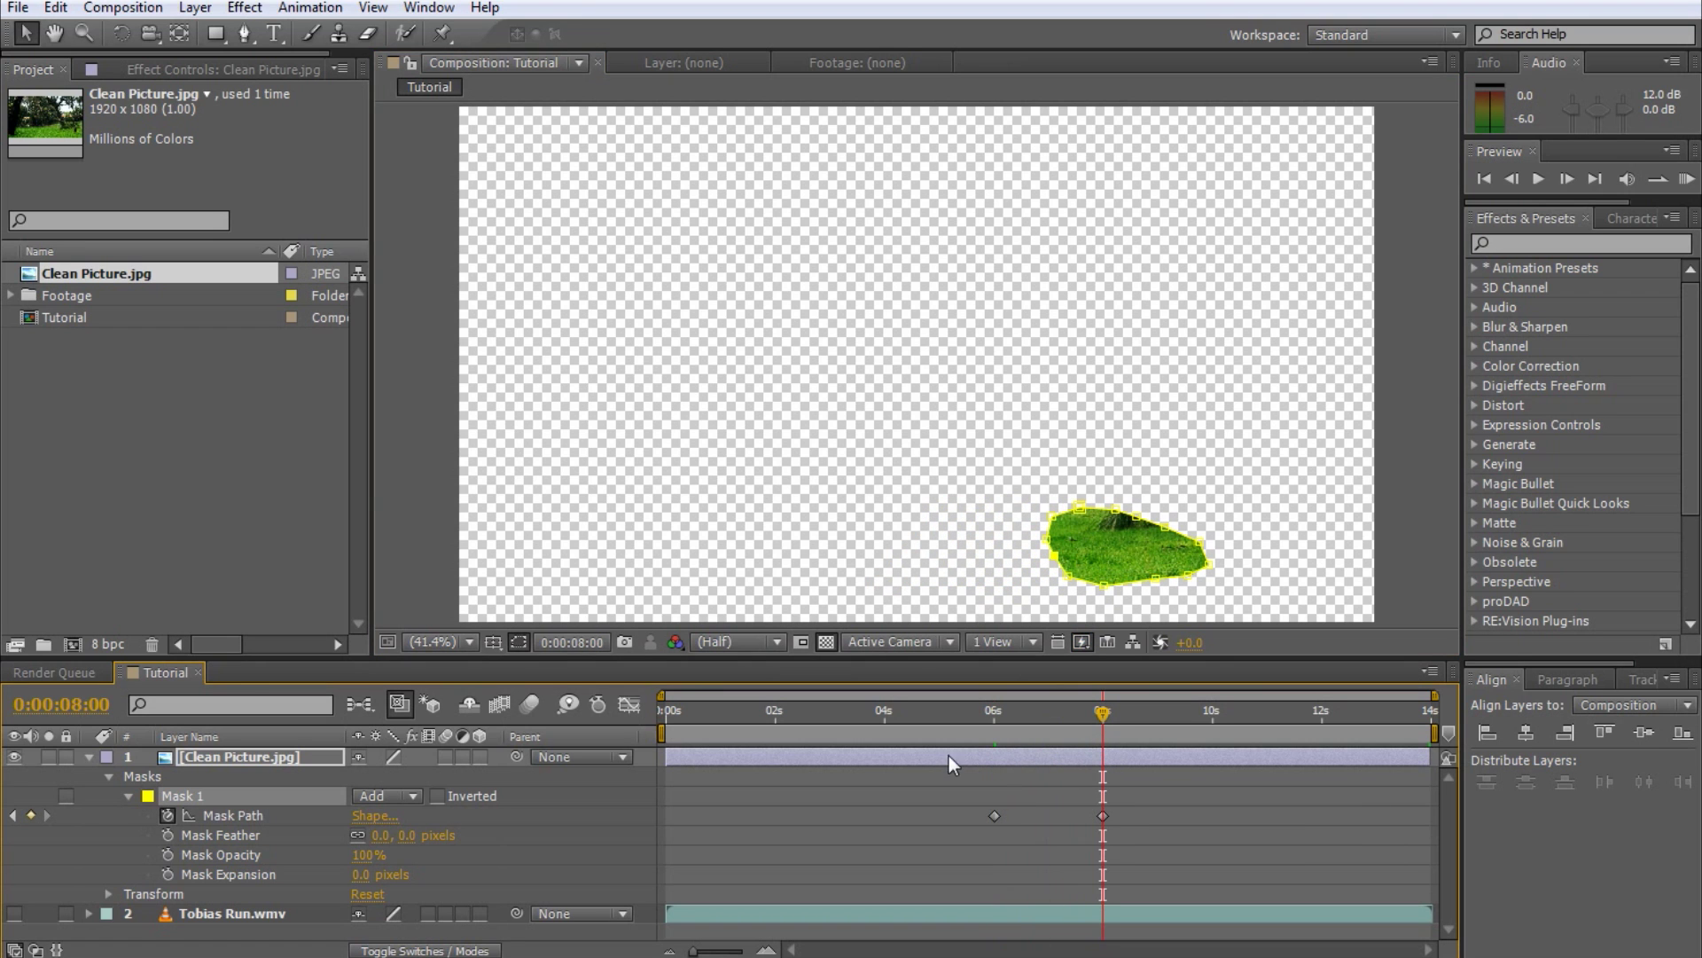
{"action": "left_click", "coordinate": [156, 821]}
{"action": "scroll", "coordinate": [1126, 545], "scroll_direction": "up", "scroll_amount": 4}
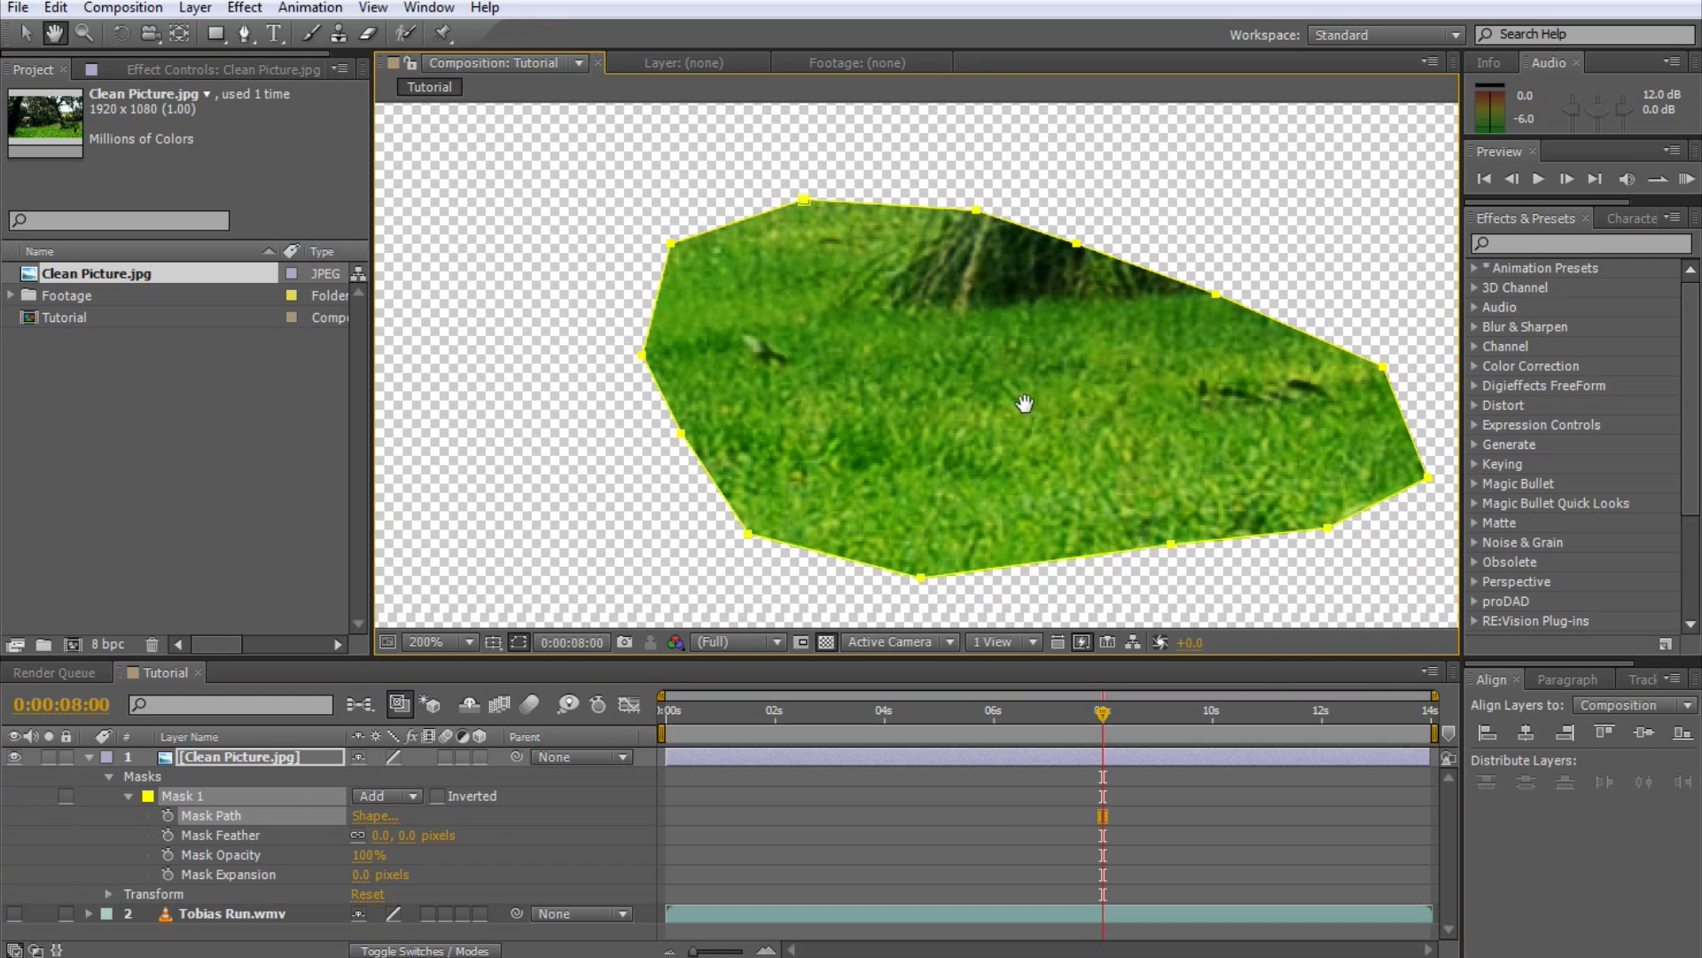
Give Mask 1 an 8.0-pixel feather, leaving Mask Opacity at 100%
{"action": "mouse_move", "coordinate": [381, 838]}
{"action": "left_mouse_down"}
{"action": "mouse_move", "coordinate": [455, 835]}
{"action": "mouse_move", "coordinate": [399, 849]}
{"action": "left_mouse_up"}
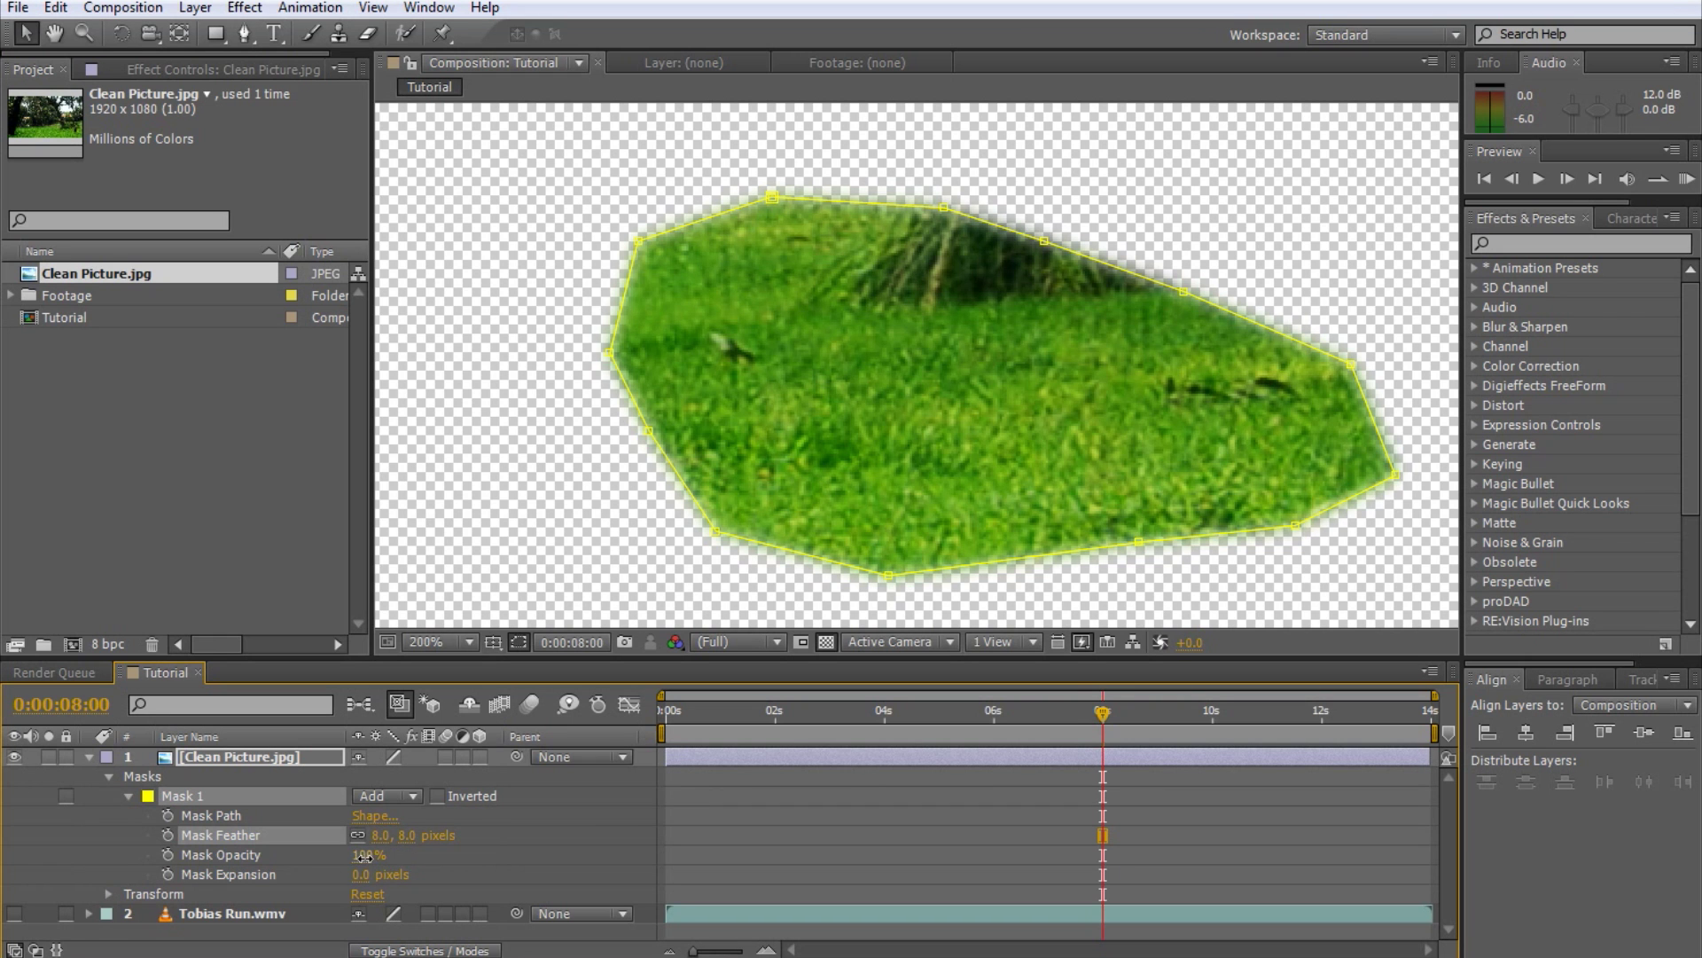
{"action": "left_click_drag", "start_coordinate": [366, 858], "coordinate": [420, 858]}
Fit the composition in the viewer and turn Tobias Run.wmv back on
{"action": "left_click", "coordinate": [469, 650]}
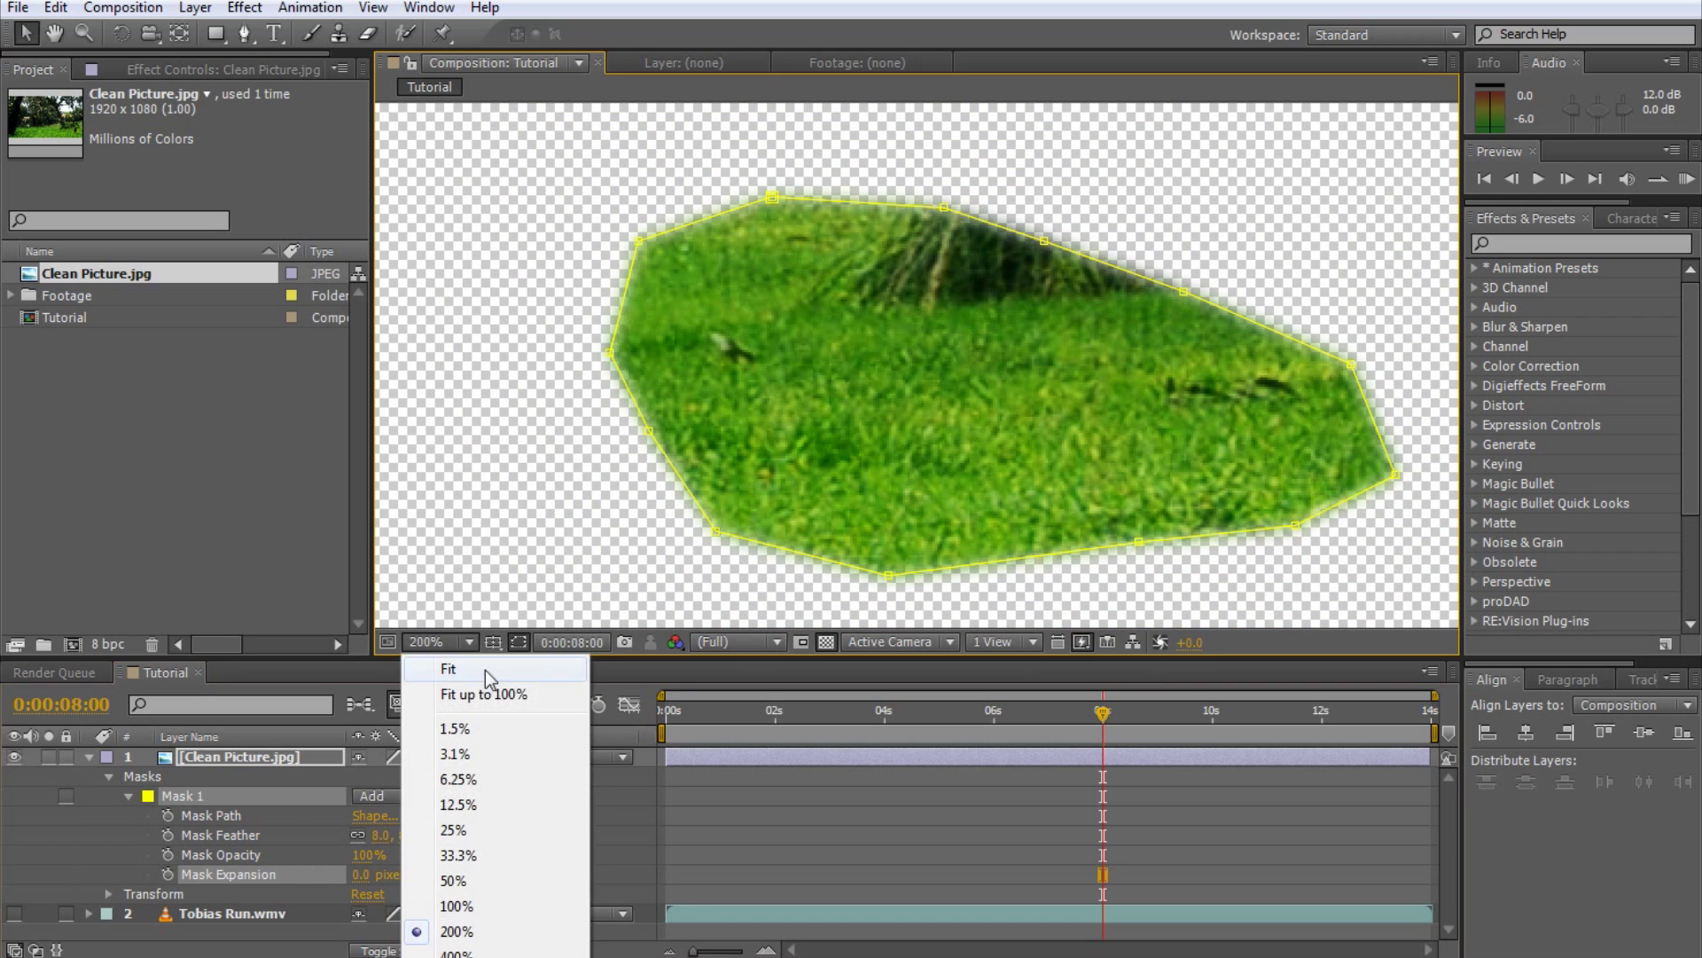
{"action": "left_click", "coordinate": [491, 697]}
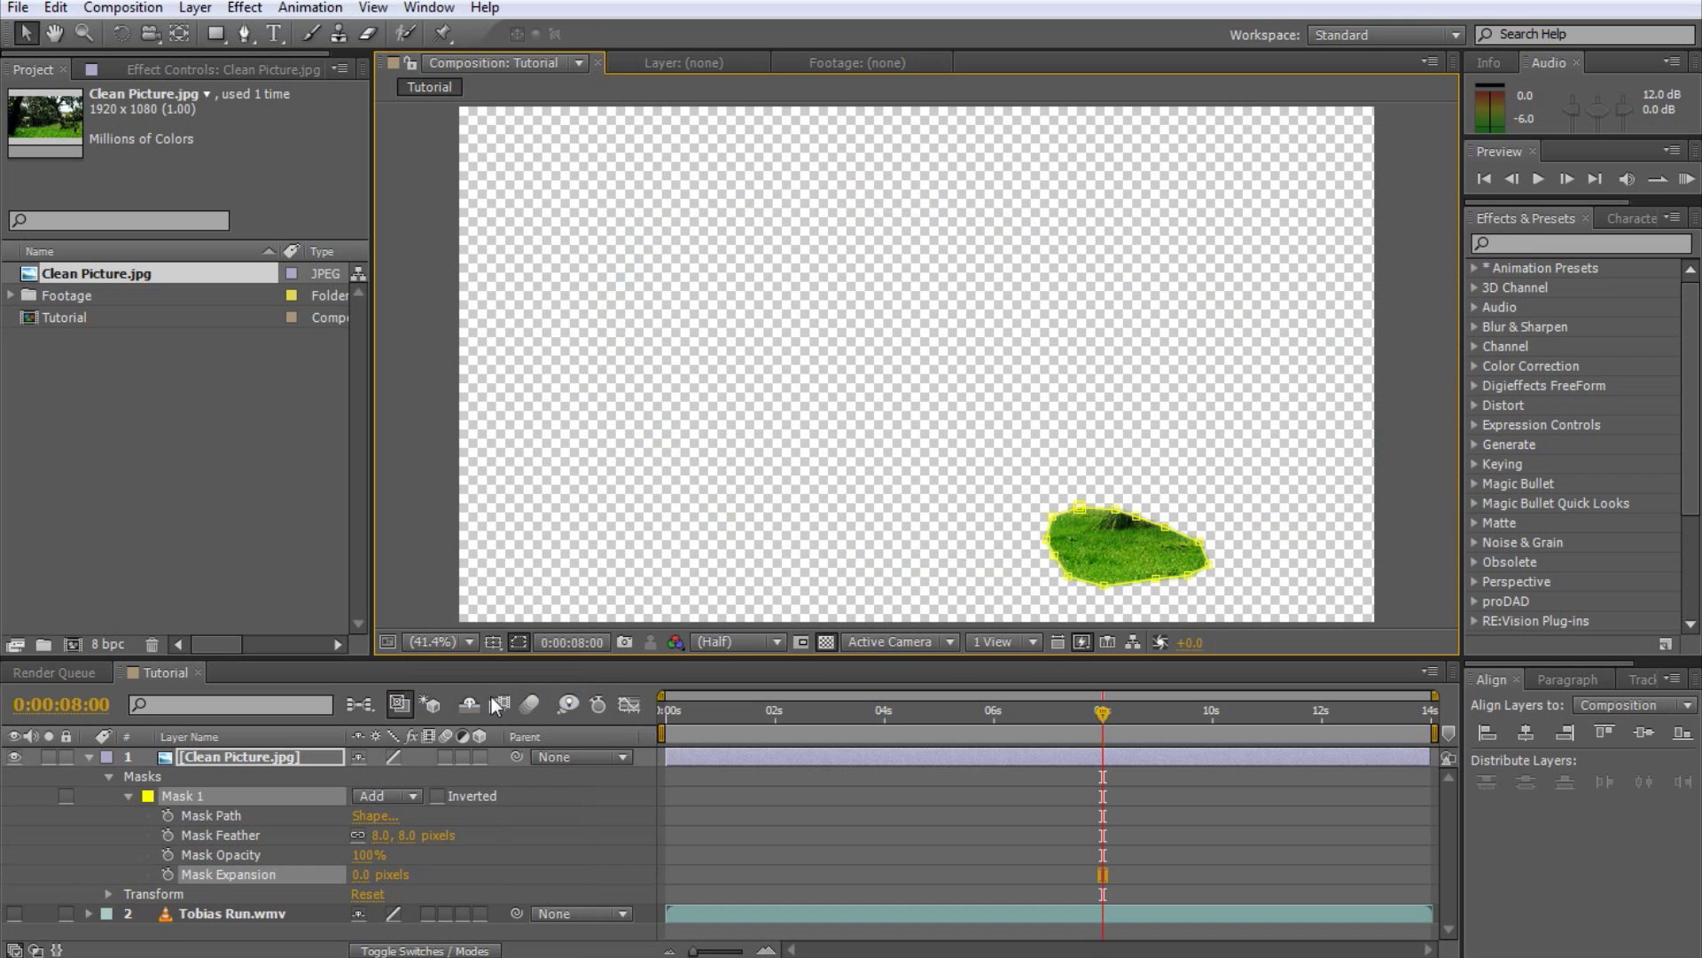
{"action": "left_click", "coordinate": [14, 913]}
{"action": "left_click", "coordinate": [661, 710]}
Preview the composite and scrub to 0:00:09:19 as the runner nears the patch
{"action": "key", "text": "space"}
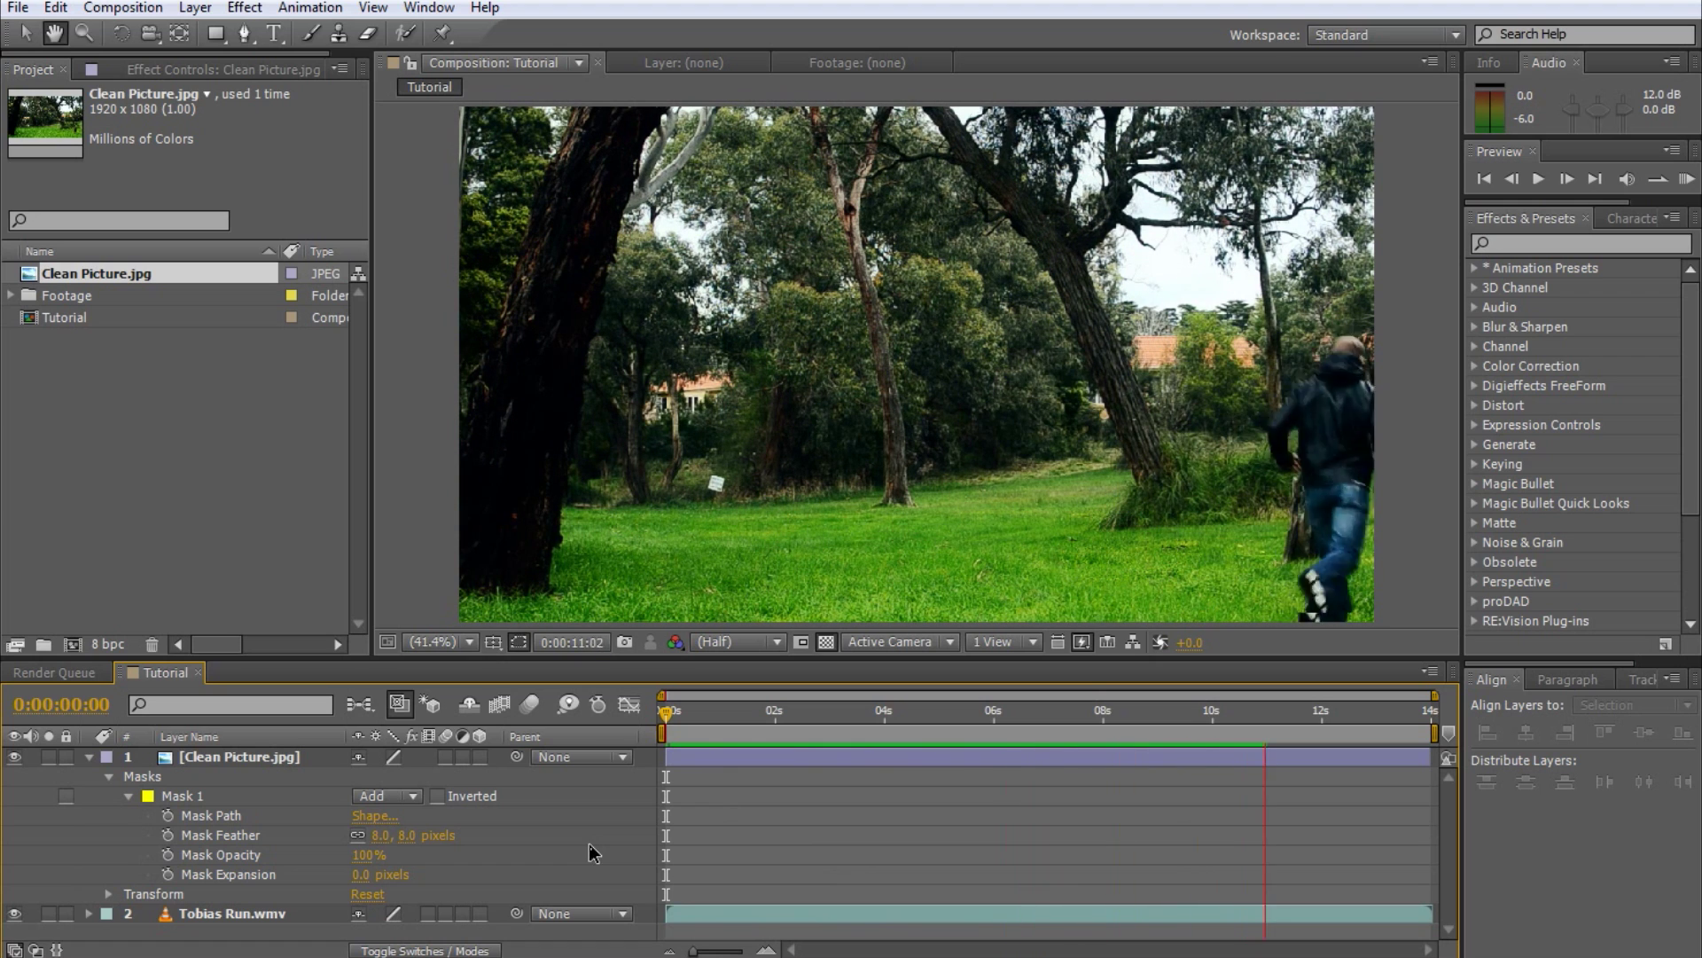
{"action": "left_click_drag", "start_coordinate": [1309, 716], "coordinate": [1217, 732]}
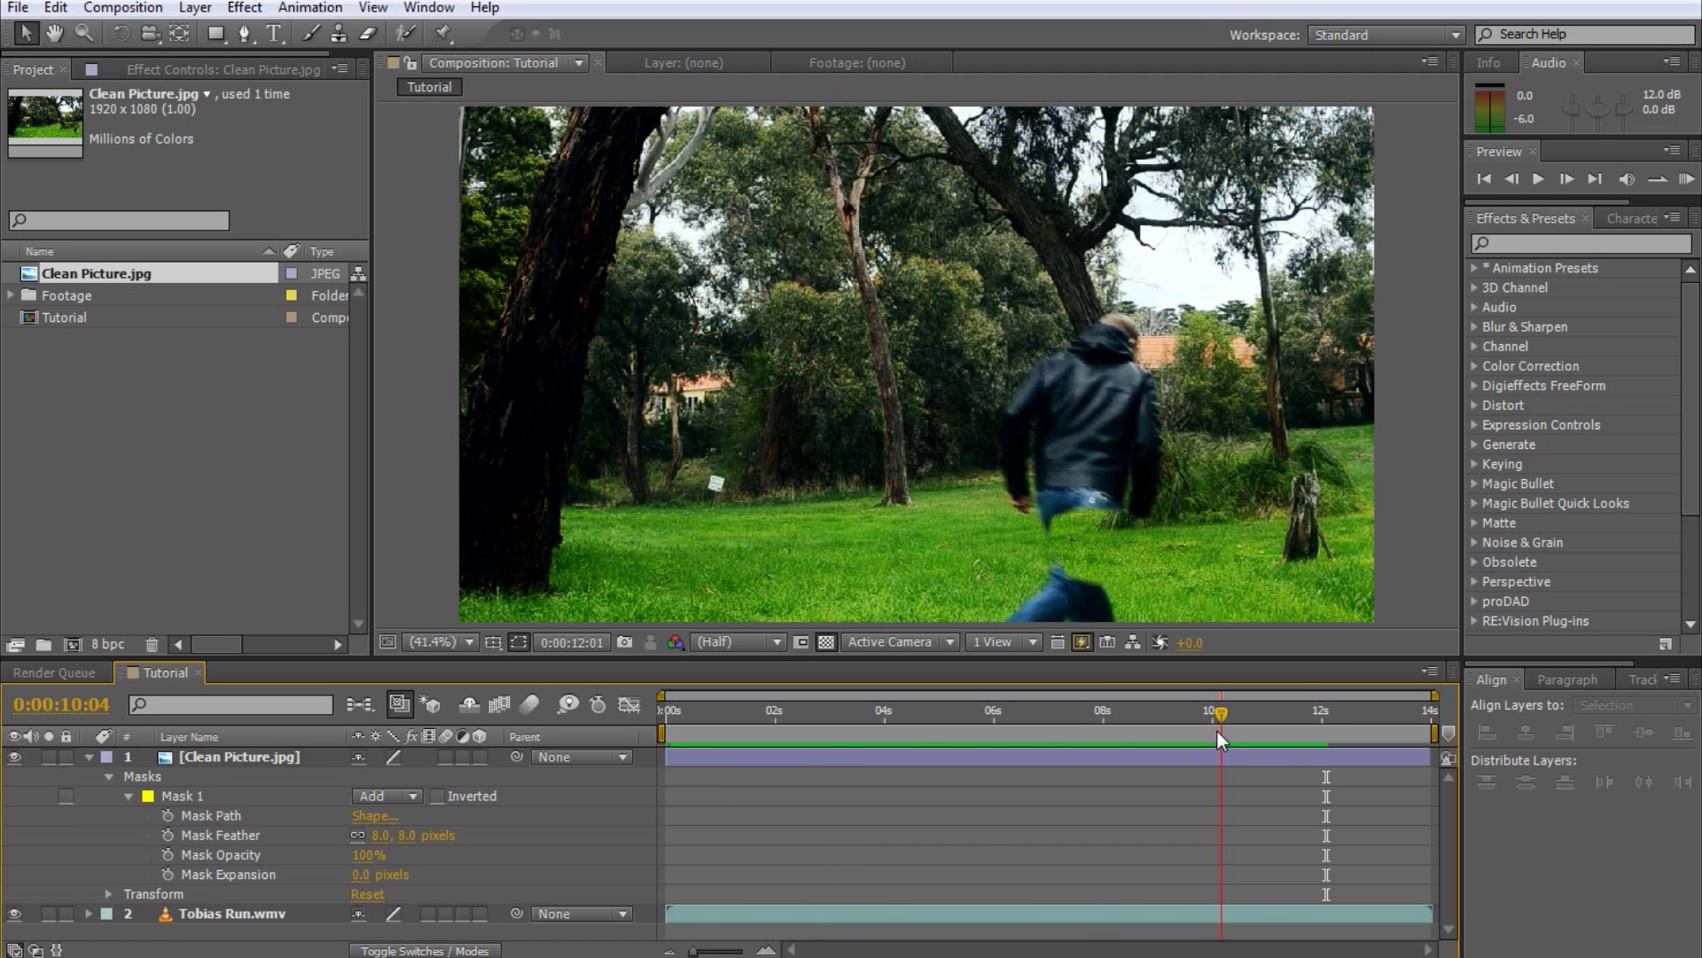
{"action": "left_click_drag", "start_coordinate": [1216, 731], "coordinate": [1196, 736]}
Add a Mask 1 path keyframe at 0:00:09:19 and step one frame forward
{"action": "left_click", "coordinate": [234, 792]}
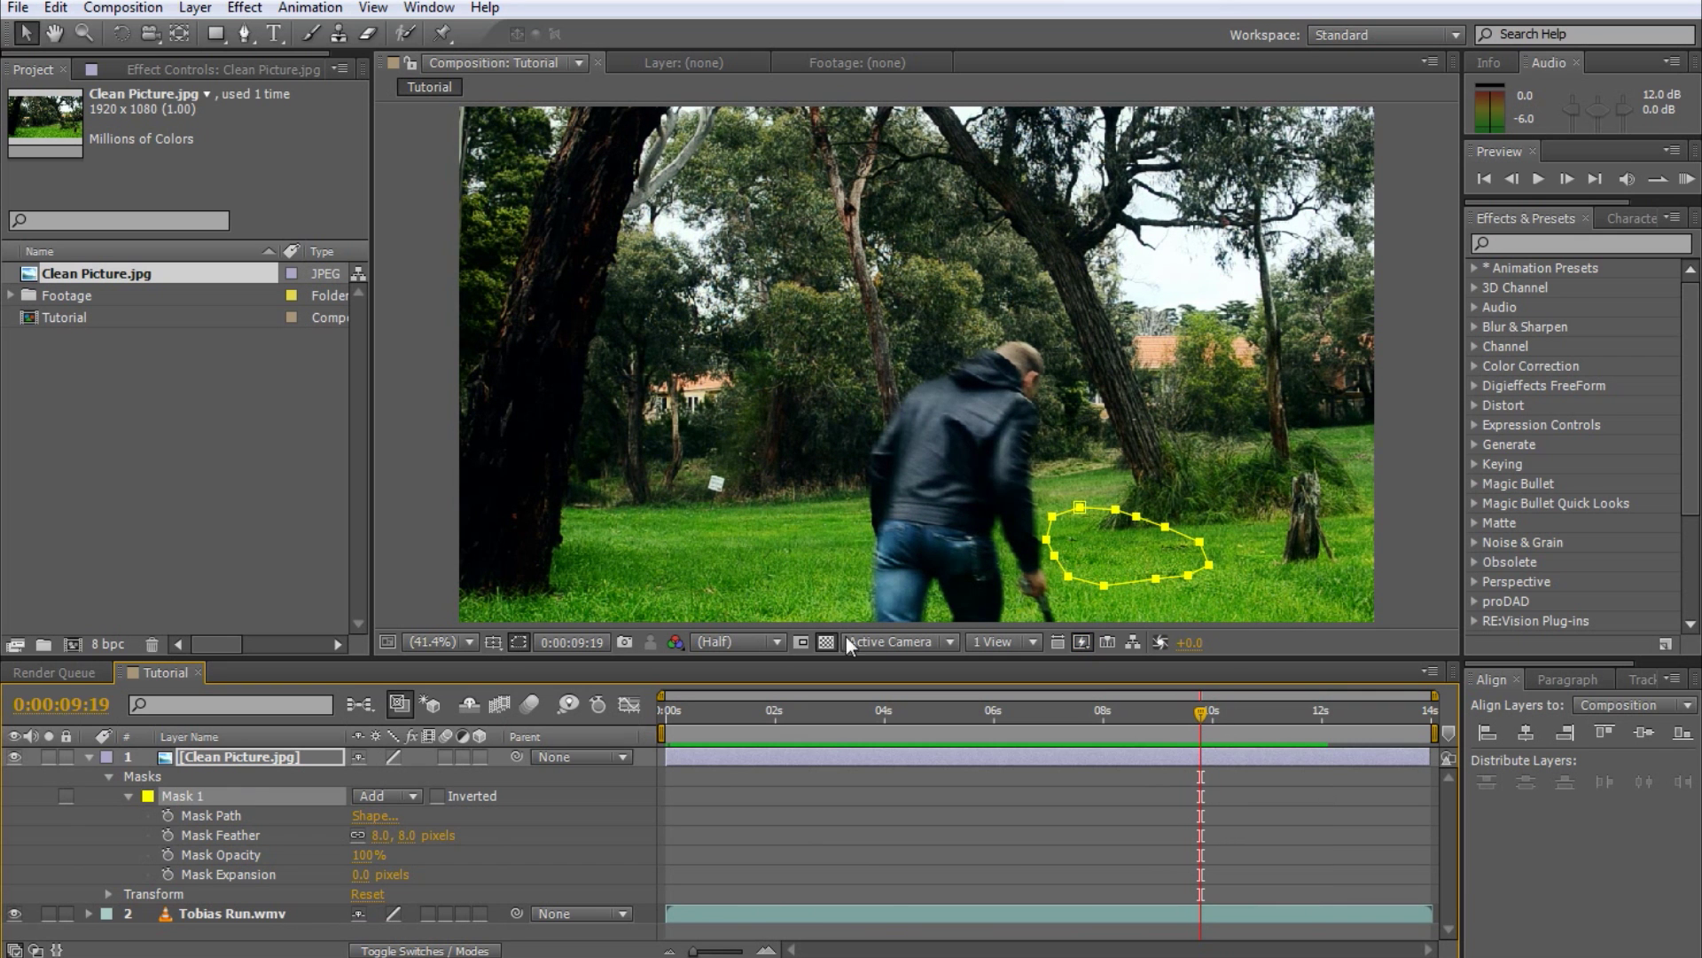
{"action": "scroll", "coordinate": [1124, 583], "scroll_direction": "up", "scroll_amount": 3}
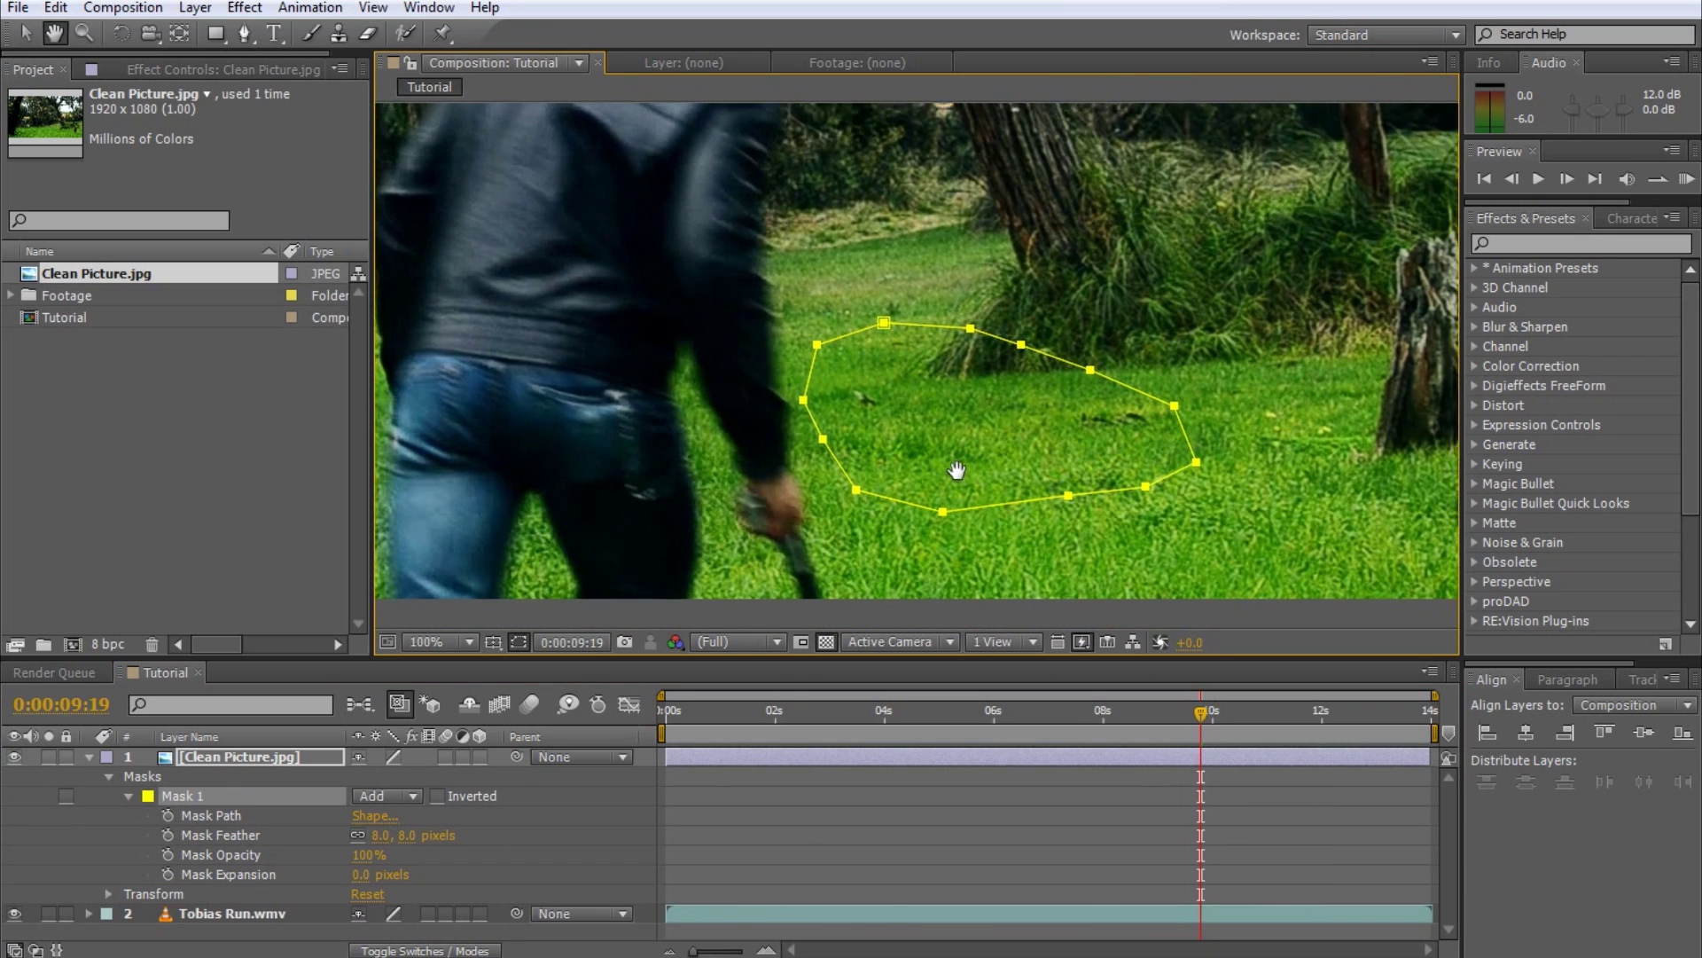
{"action": "left_click", "coordinate": [167, 816]}
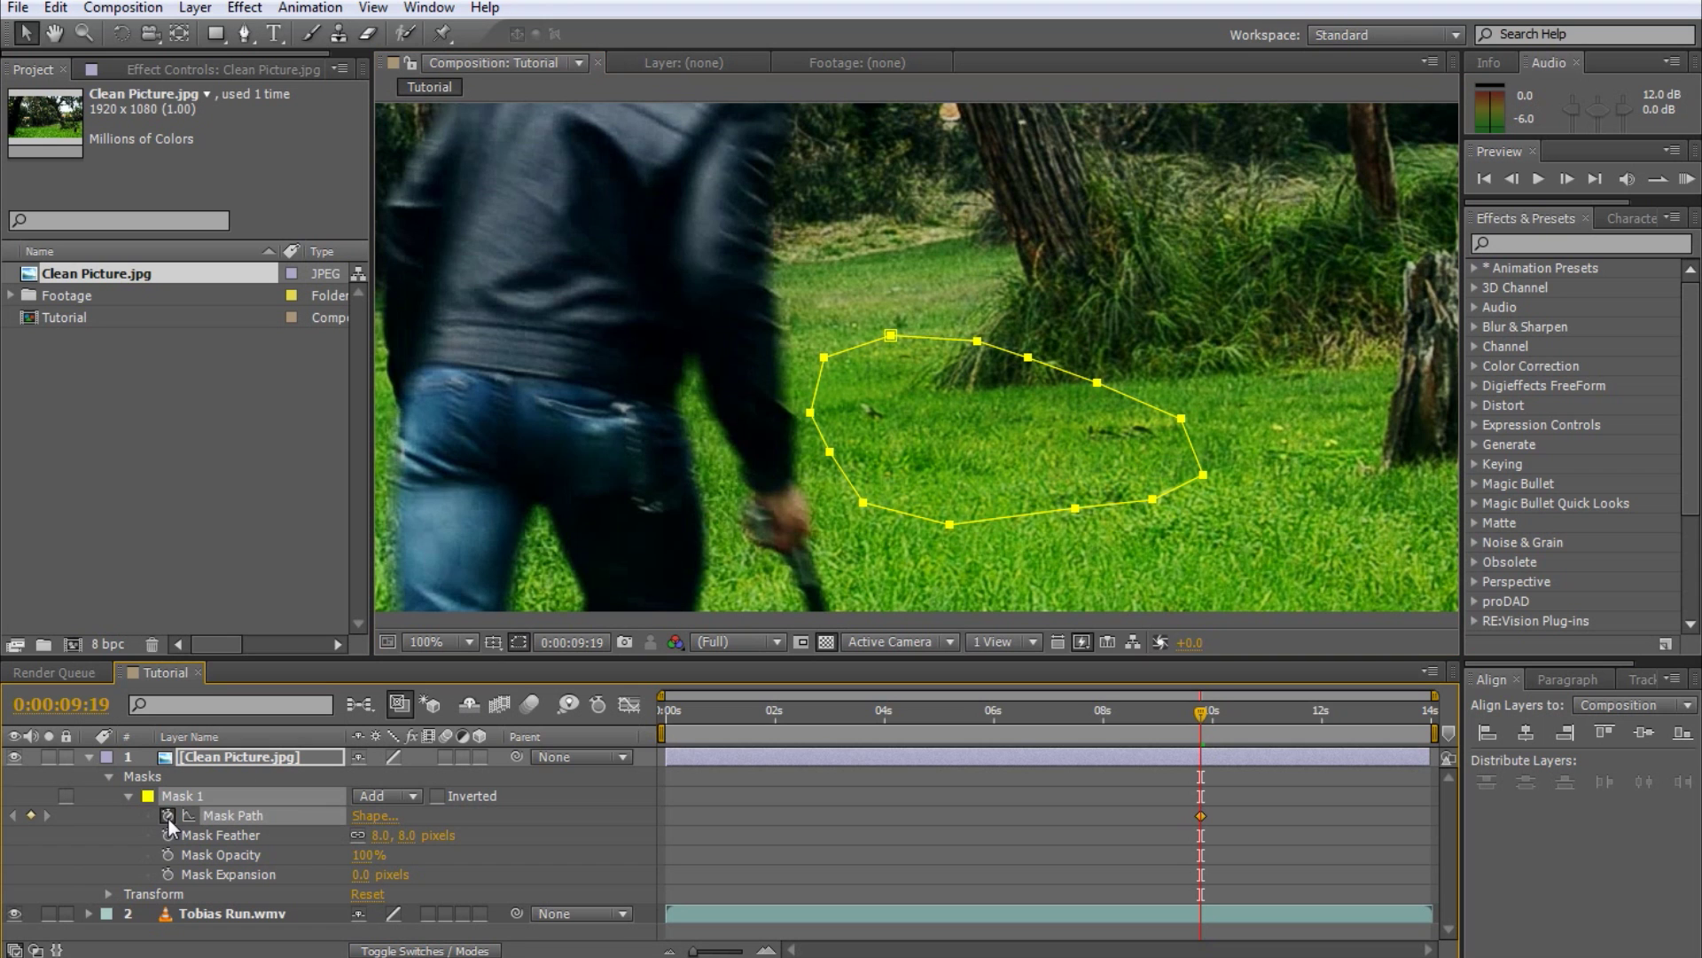
{"action": "key", "text": "Page_Down"}
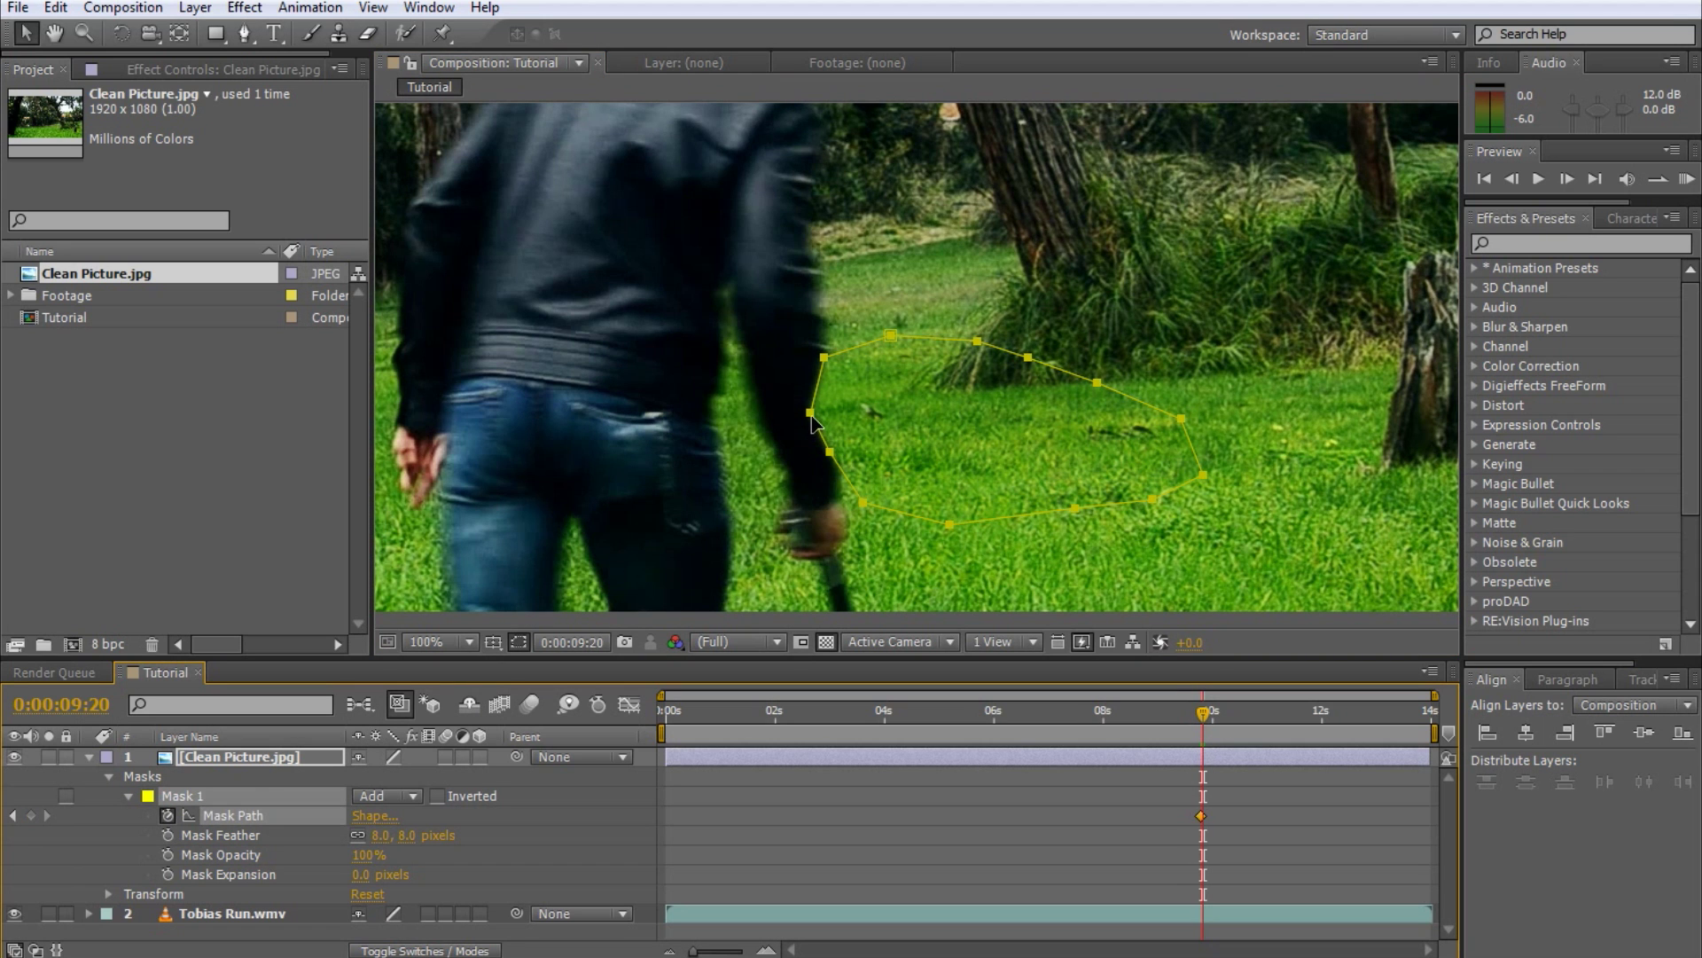
{"action": "mouse_move", "coordinate": [846, 360]}
{"action": "left_mouse_down"}
{"action": "mouse_move", "coordinate": [993, 381]}
{"action": "mouse_move", "coordinate": [867, 367]}
{"action": "left_mouse_up"}
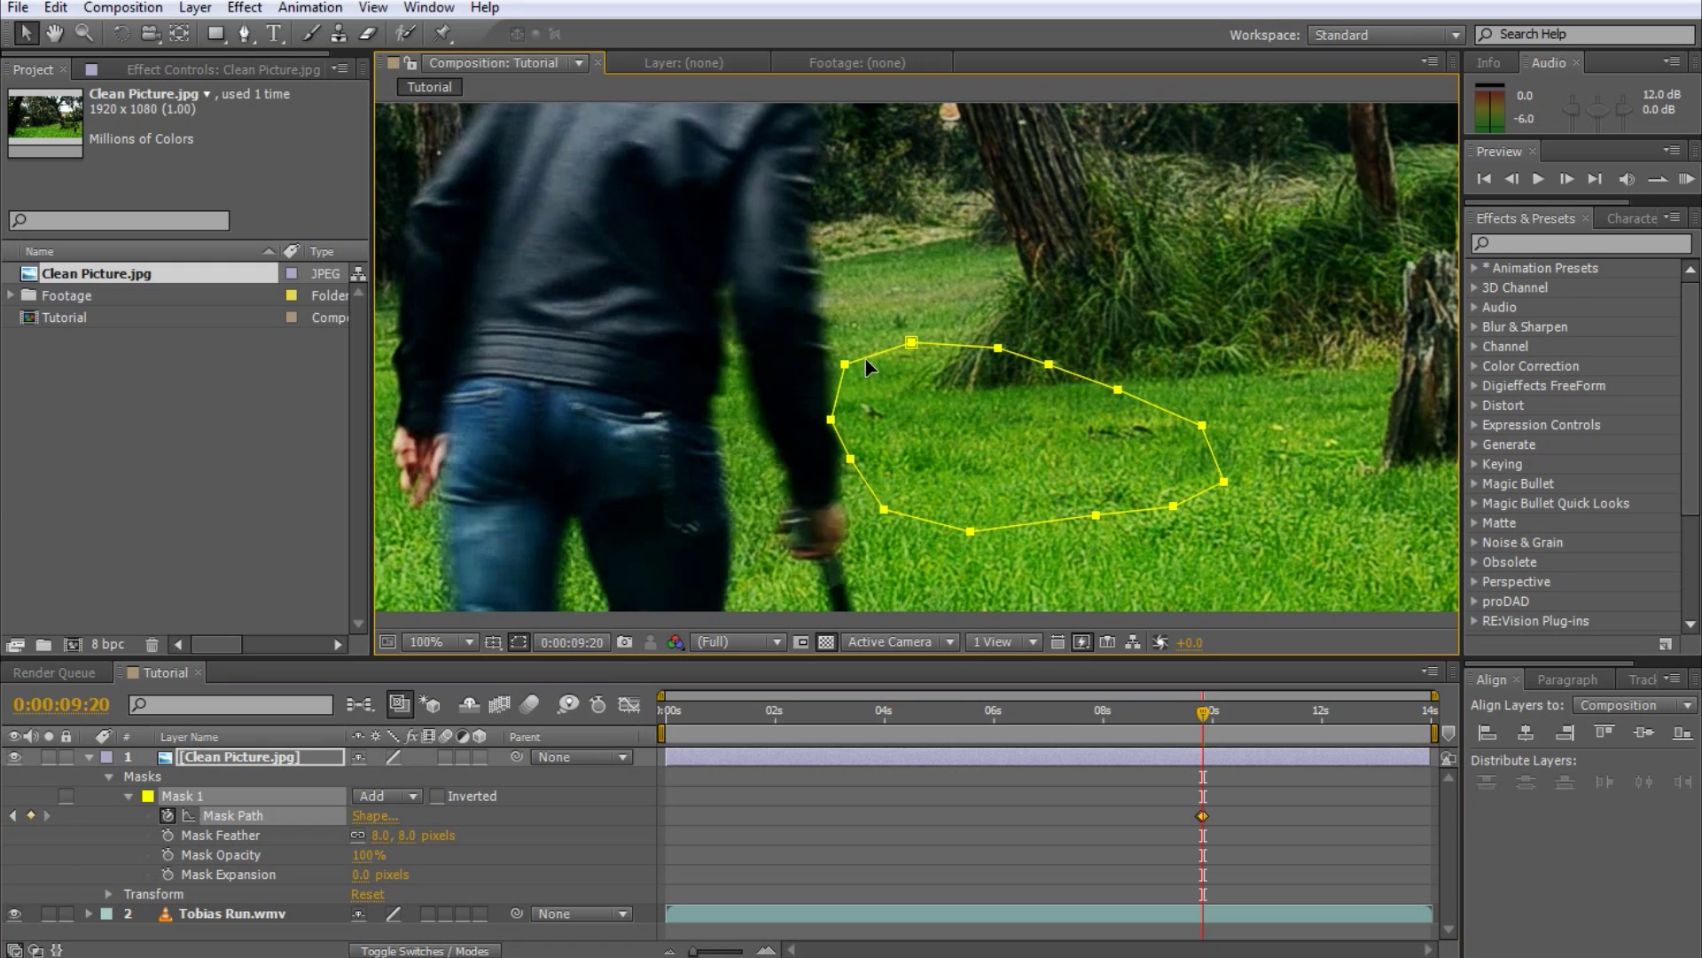
{"action": "key", "text": "ctrl+z"}
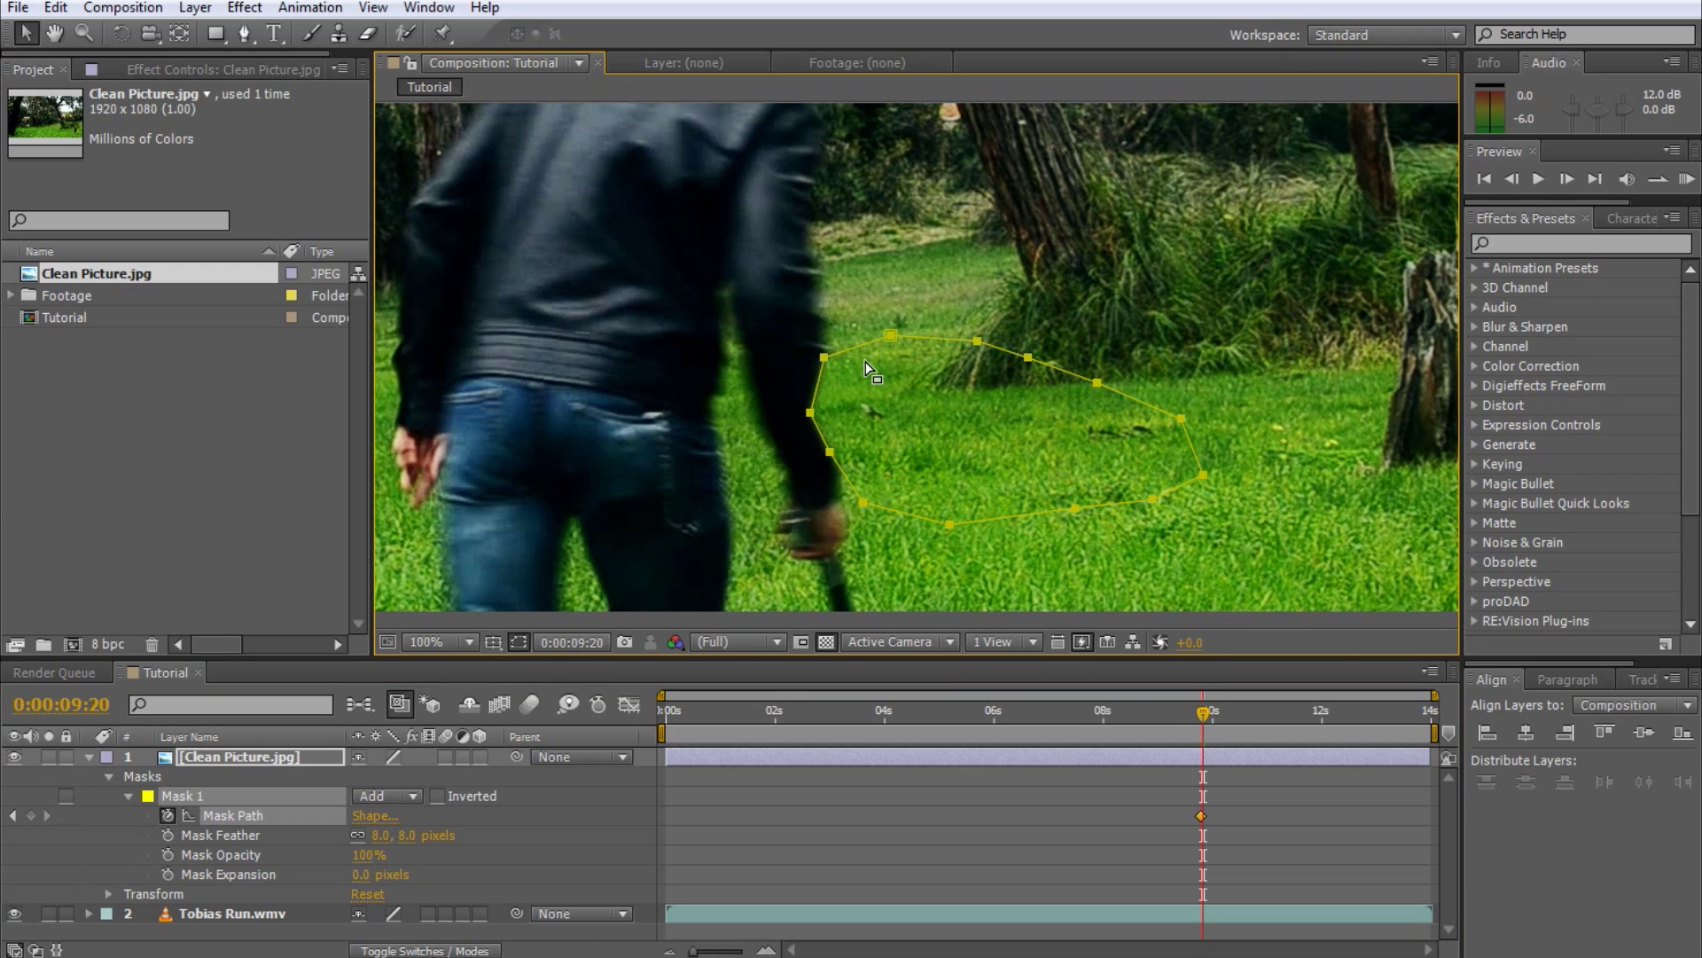
Pull Mask 1's left-edge vertices off the runner's arm on this frame
{"action": "left_click", "coordinate": [778, 380]}
{"action": "mouse_move", "coordinate": [810, 412]}
{"action": "left_mouse_down"}
{"action": "mouse_move", "coordinate": [878, 409]}
{"action": "mouse_move", "coordinate": [833, 413]}
{"action": "left_mouse_up"}
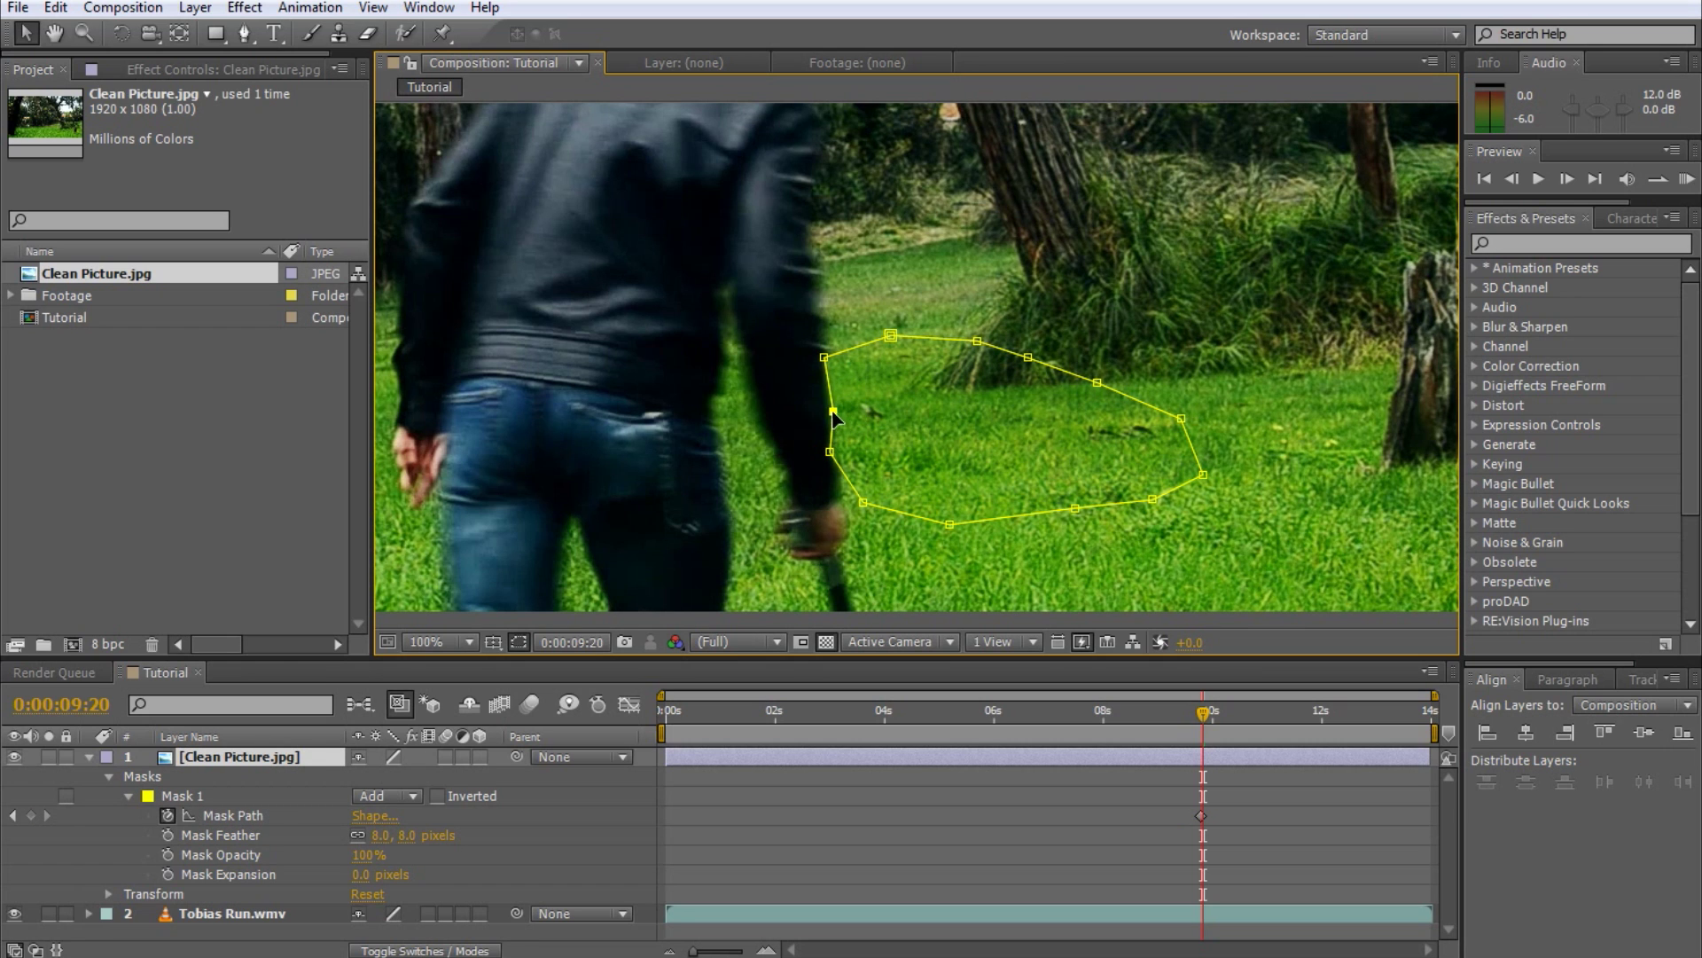
{"action": "left_click_drag", "start_coordinate": [890, 336], "coordinate": [834, 365]}
{"action": "left_click_drag", "start_coordinate": [823, 358], "coordinate": [833, 382]}
{"action": "left_click_drag", "start_coordinate": [863, 502], "coordinate": [846, 479]}
{"action": "mouse_move", "coordinate": [829, 452]}
{"action": "left_mouse_down"}
{"action": "mouse_move", "coordinate": [851, 446]}
{"action": "mouse_move", "coordinate": [843, 475]}
{"action": "left_mouse_up"}
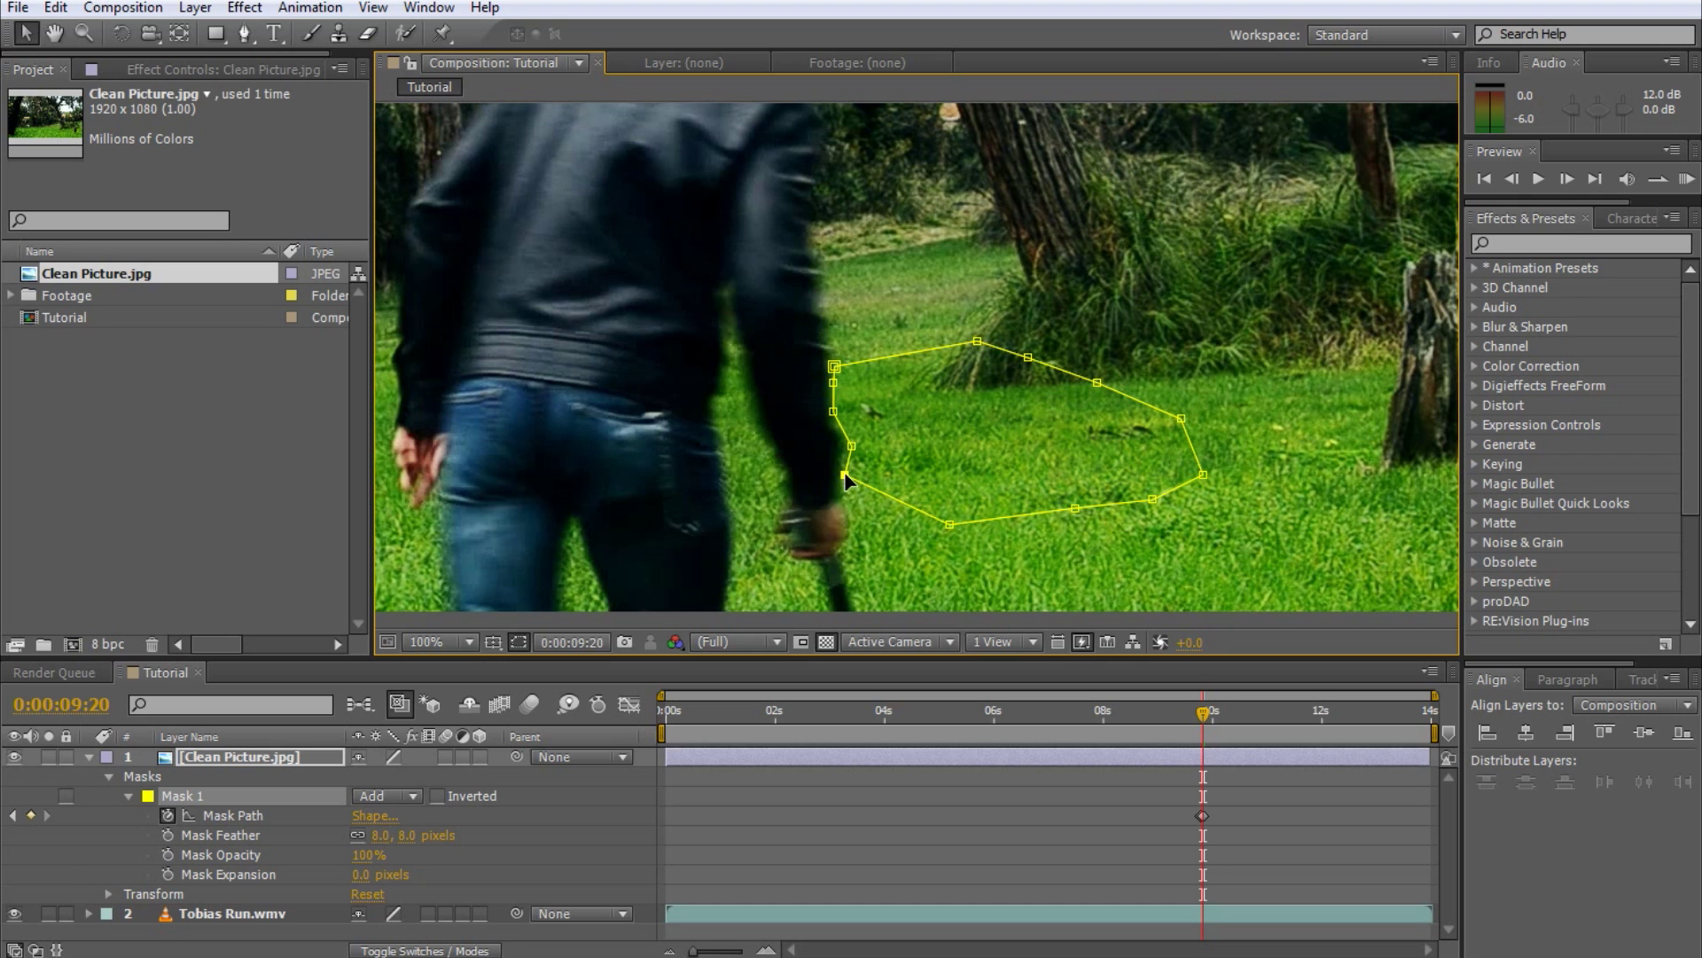
Over the next three frames, move Mask 1's left vertices to follow the arm
{"action": "key", "text": "Page_Down"}
{"action": "left_click_drag", "start_coordinate": [834, 366], "coordinate": [878, 367]}
{"action": "left_click_drag", "start_coordinate": [834, 383], "coordinate": [874, 400]}
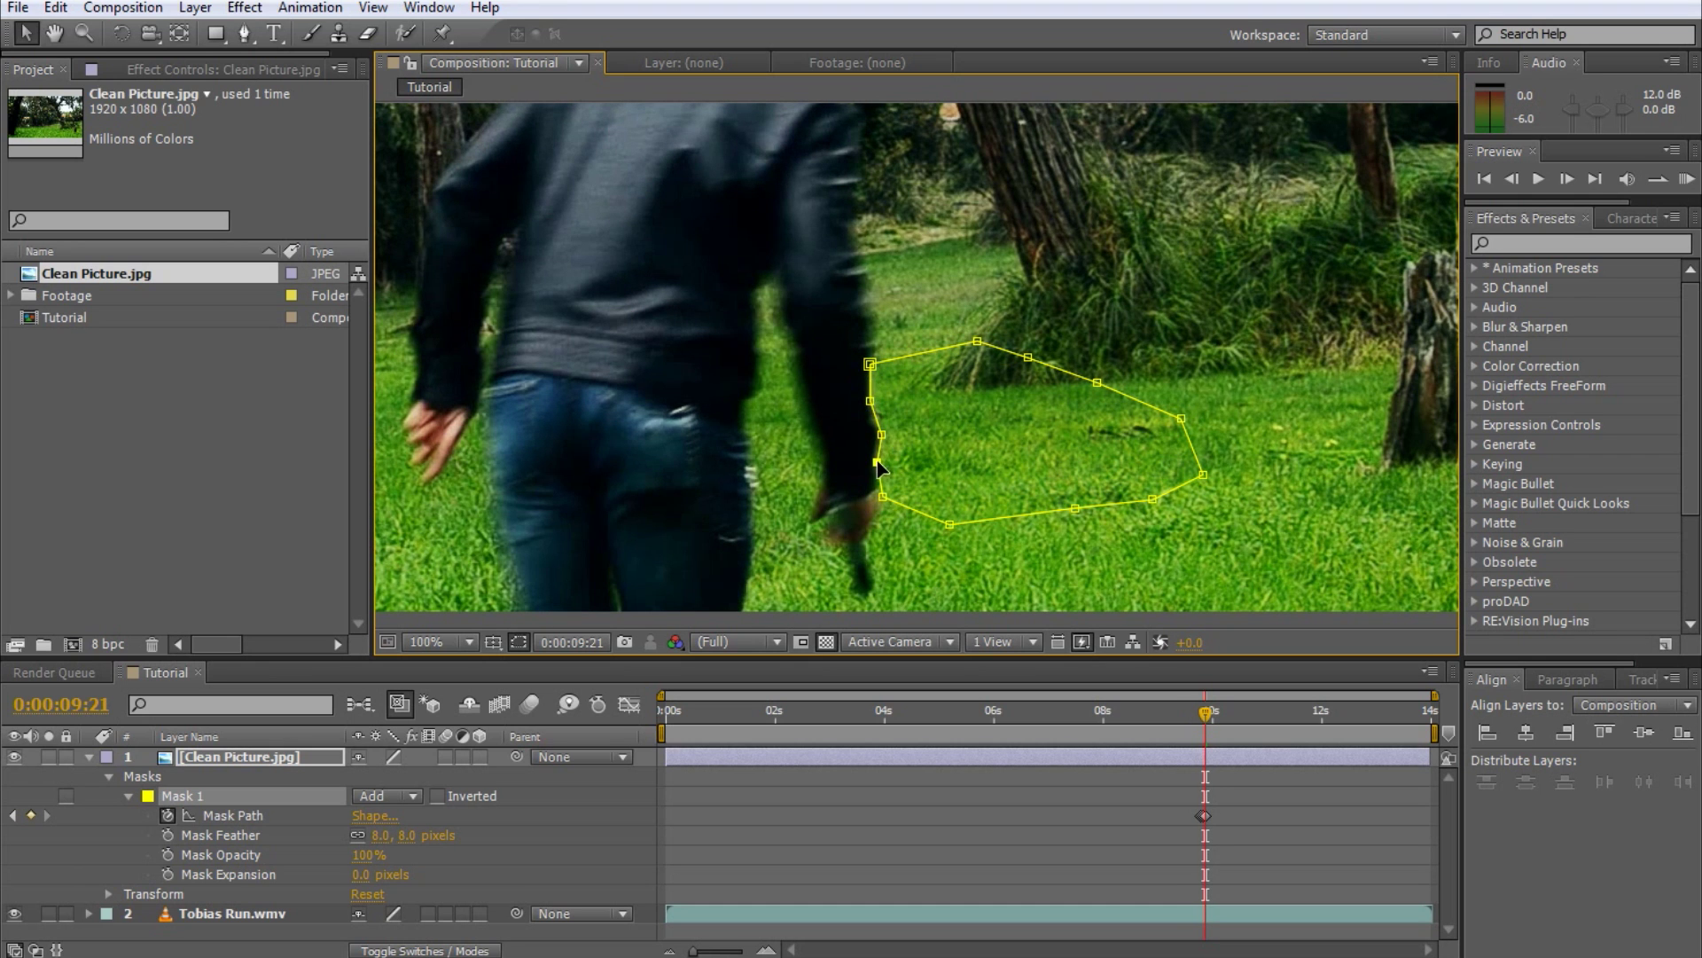
{"action": "key", "text": "Page_Down"}
{"action": "left_click_drag", "start_coordinate": [870, 363], "coordinate": [905, 391]}
{"action": "left_click_drag", "start_coordinate": [882, 435], "coordinate": [901, 470]}
{"action": "key", "text": "Page_Down"}
{"action": "left_click_drag", "start_coordinate": [905, 391], "coordinate": [915, 468]}
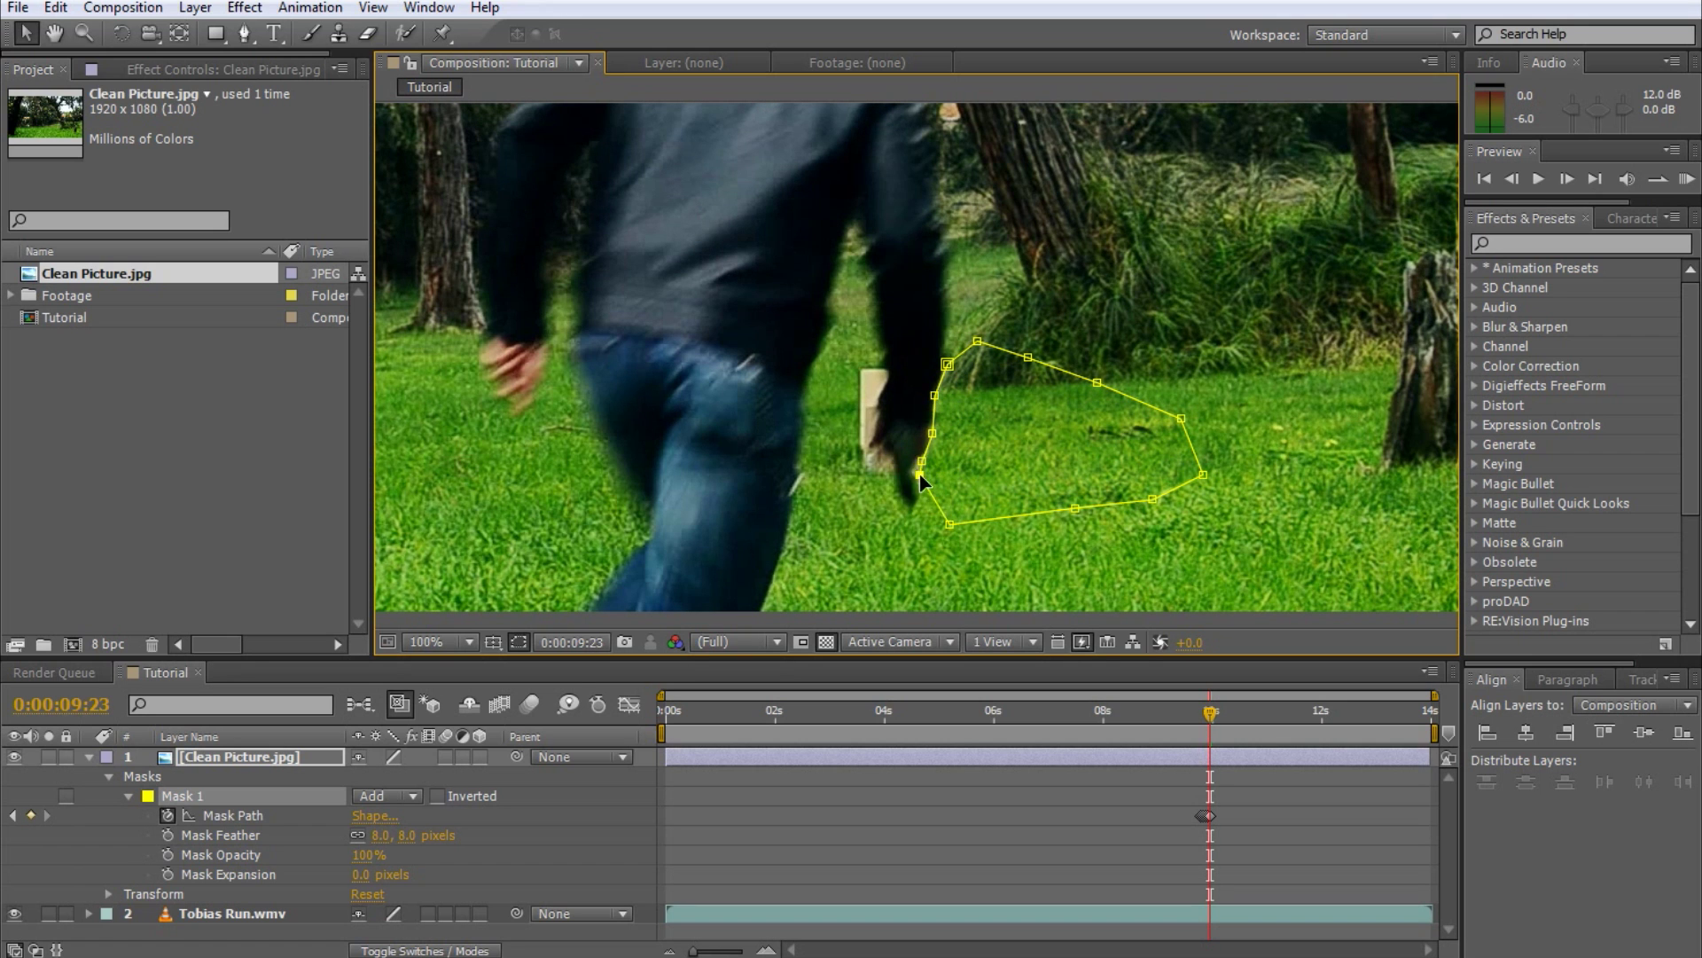
{"action": "left_click_drag", "start_coordinate": [949, 524], "coordinate": [920, 509]}
Adjust vertices on later frames, shift the mask right with the runner, then return to 0:00:09:23
{"action": "key", "text": "Page_Down"}
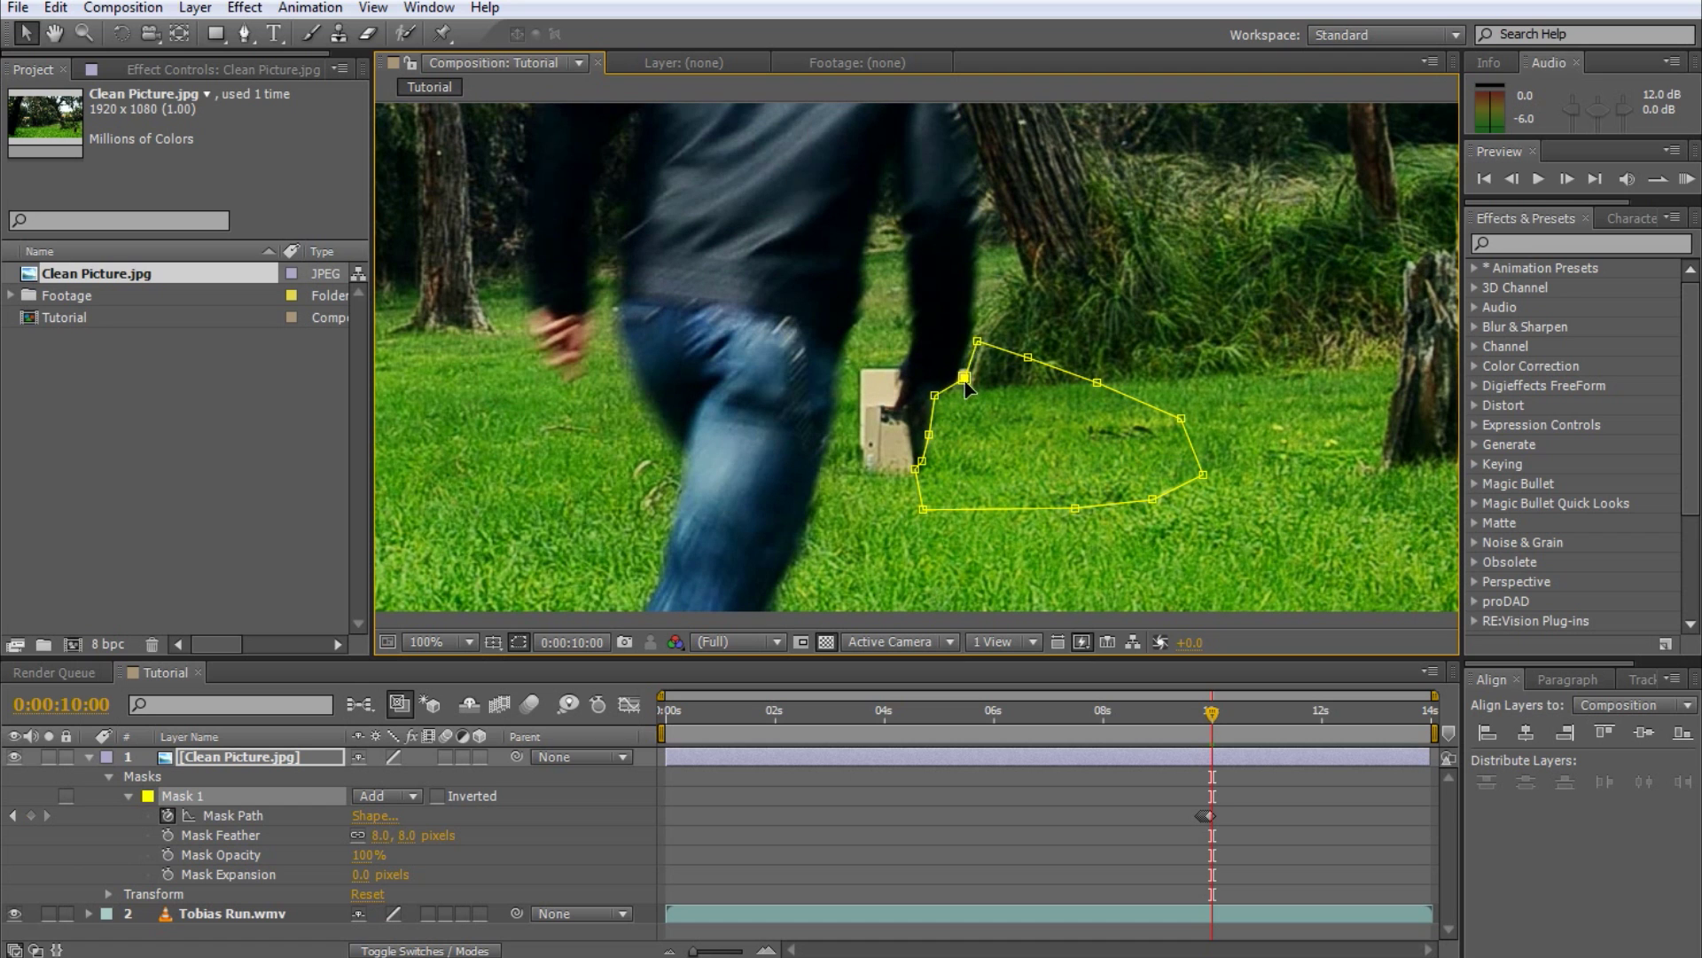
{"action": "left_click_drag", "start_coordinate": [977, 341], "coordinate": [963, 359]}
{"action": "left_click_drag", "start_coordinate": [947, 364], "coordinate": [960, 375]}
{"action": "key", "text": "Page_Down"}
{"action": "key", "text": "Page_Down"}
{"action": "key", "text": "Page_Down"}
{"action": "key", "text": "Page_Down"}
{"action": "key", "text": "Page_Down"}
{"action": "left_click_drag", "start_coordinate": [944, 497], "coordinate": [1060, 540]}
{"action": "key", "text": "Page_Down"}
{"action": "key", "text": "Page_Down"}
{"action": "key", "text": "Page_Down"}
{"action": "key", "text": "Page_Down"}
{"action": "key", "text": "Page_Down"}
{"action": "key", "text": "Page_Down"}
{"action": "key", "text": "Page_Down"}
{"action": "key", "text": "Page_Down"}
{"action": "key", "text": "Page_Down"}
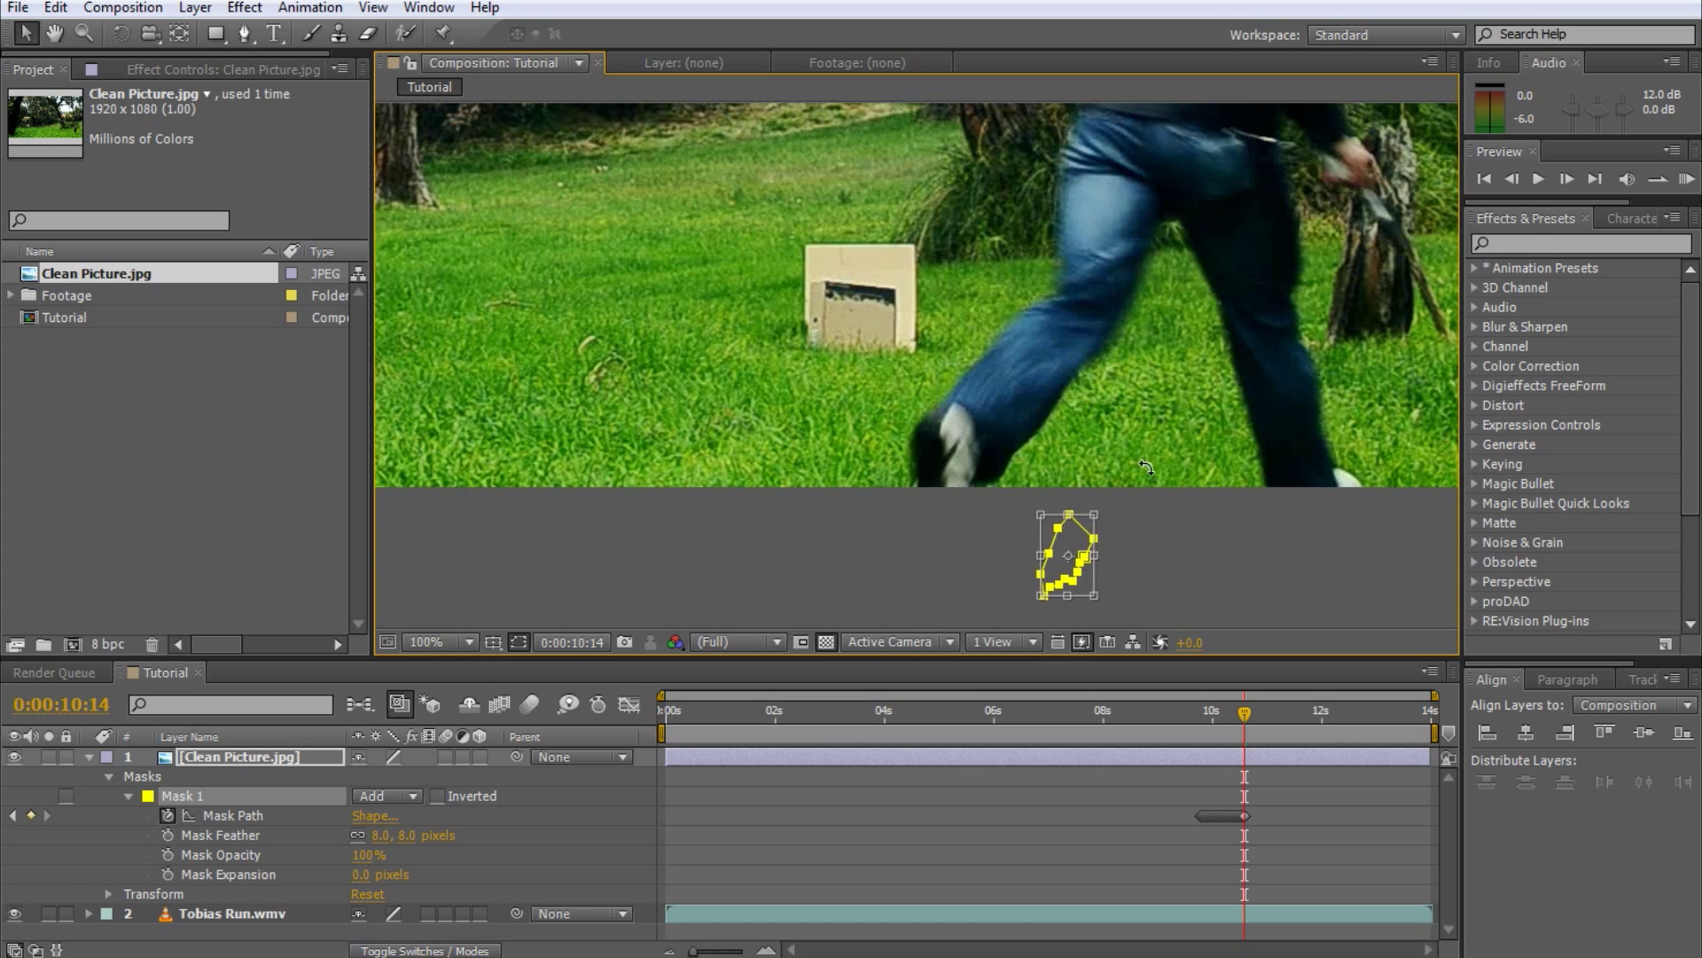
{"action": "left_click_drag", "start_coordinate": [1146, 467], "coordinate": [1091, 538]}
{"action": "left_click_drag", "start_coordinate": [1247, 713], "coordinate": [1210, 727]}
{"action": "left_click_drag", "start_coordinate": [940, 355], "coordinate": [1072, 406]}
Draw Mask 2 around the cardboard beside the arm with the Pen tool at 200% zoom
{"action": "key", "text": "g"}
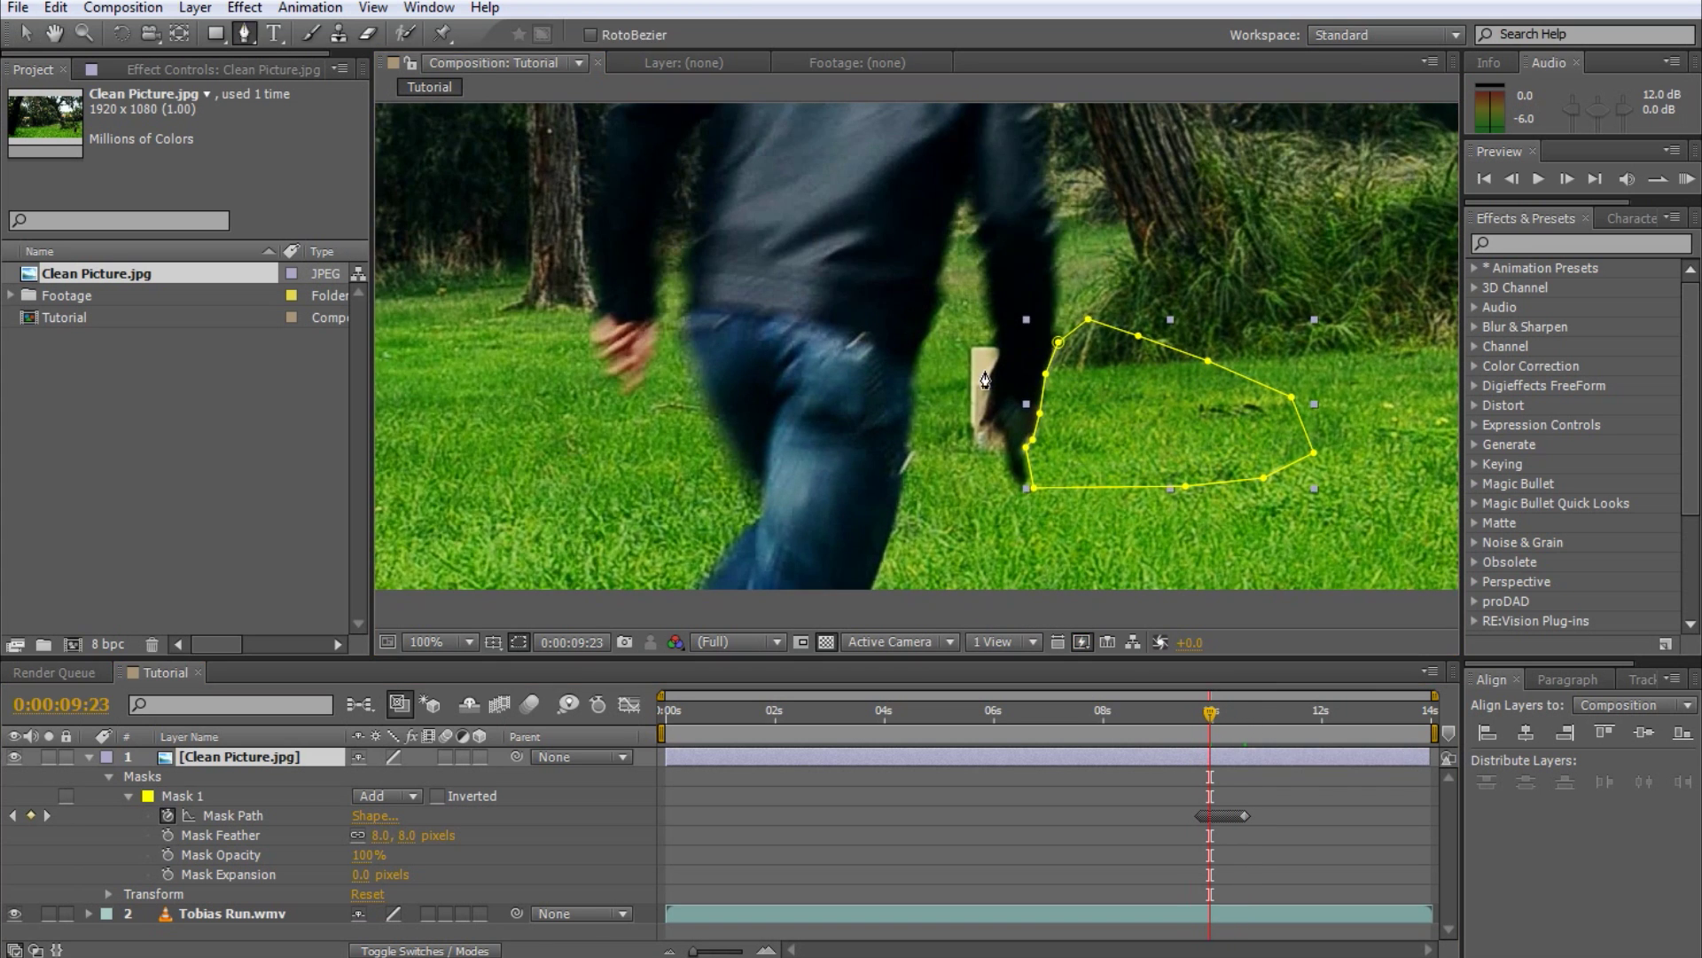
{"action": "key", "text": "period"}
{"action": "left_click", "coordinate": [977, 251]}
{"action": "left_click", "coordinate": [1019, 282]}
{"action": "left_click", "coordinate": [1026, 297]}
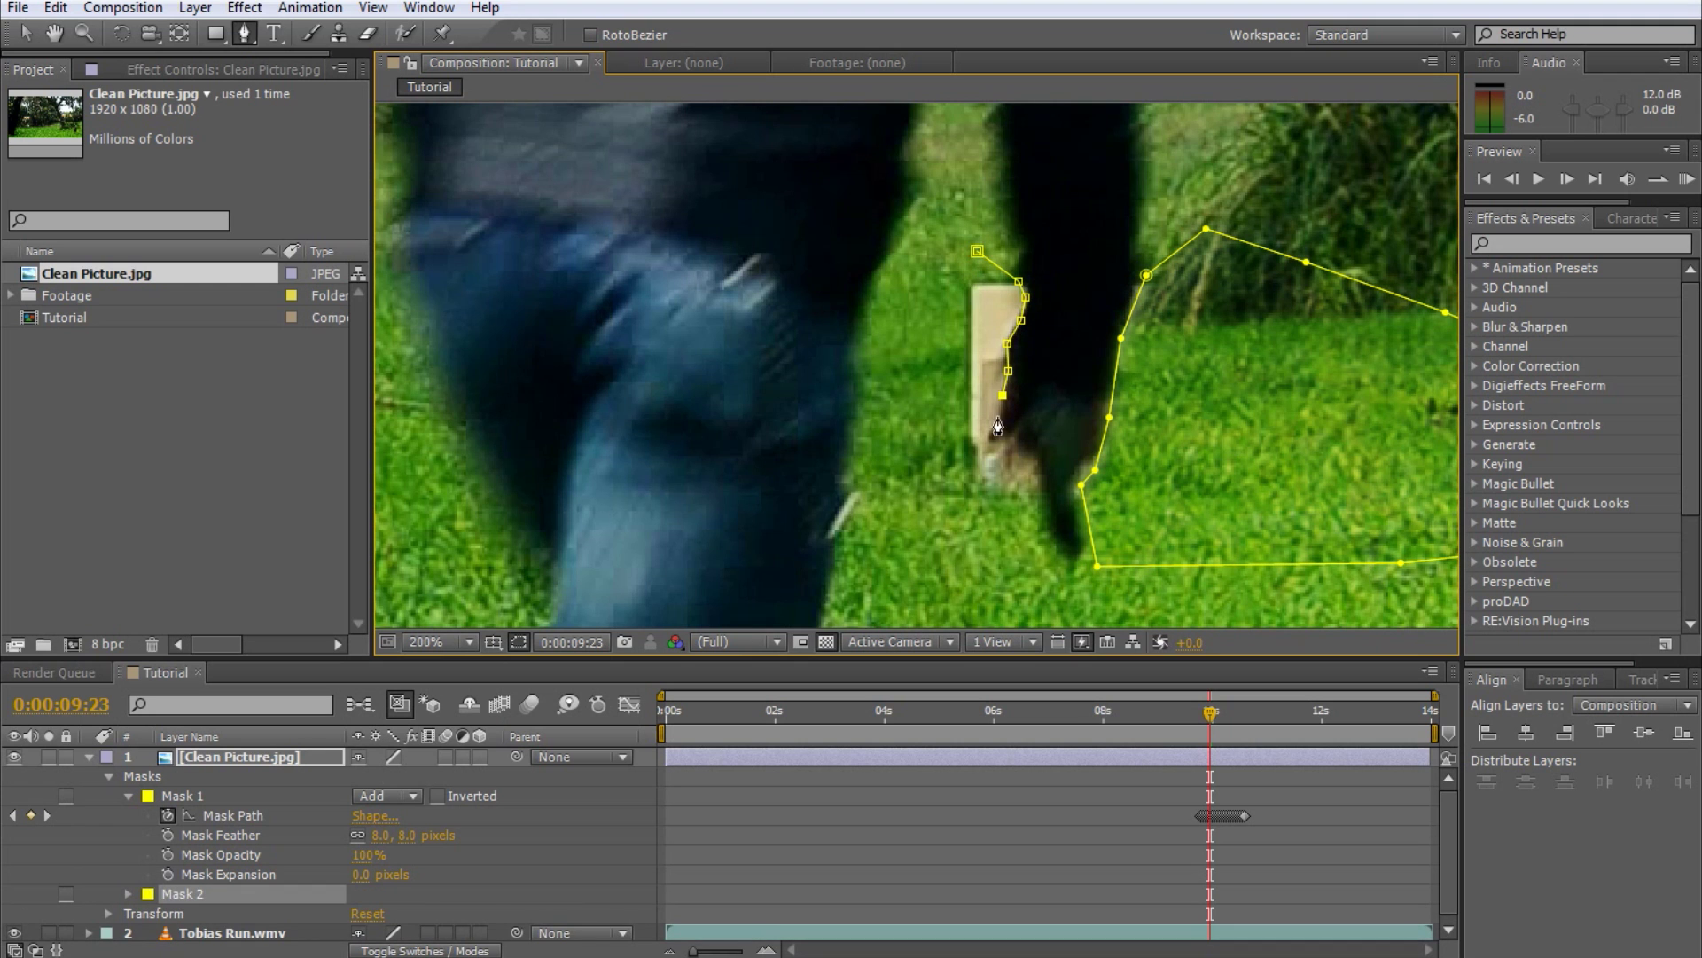
{"action": "left_click", "coordinate": [1039, 474]}
{"action": "left_click", "coordinate": [1042, 508]}
{"action": "left_click", "coordinate": [1041, 554]}
{"action": "left_click", "coordinate": [934, 553]}
{"action": "left_click", "coordinate": [887, 414]}
{"action": "left_click", "coordinate": [920, 308]}
{"action": "left_click", "coordinate": [977, 251]}
Set Mask 2's feather to 4 pixels and start keyframing its path
{"action": "key", "text": "alt+m"}
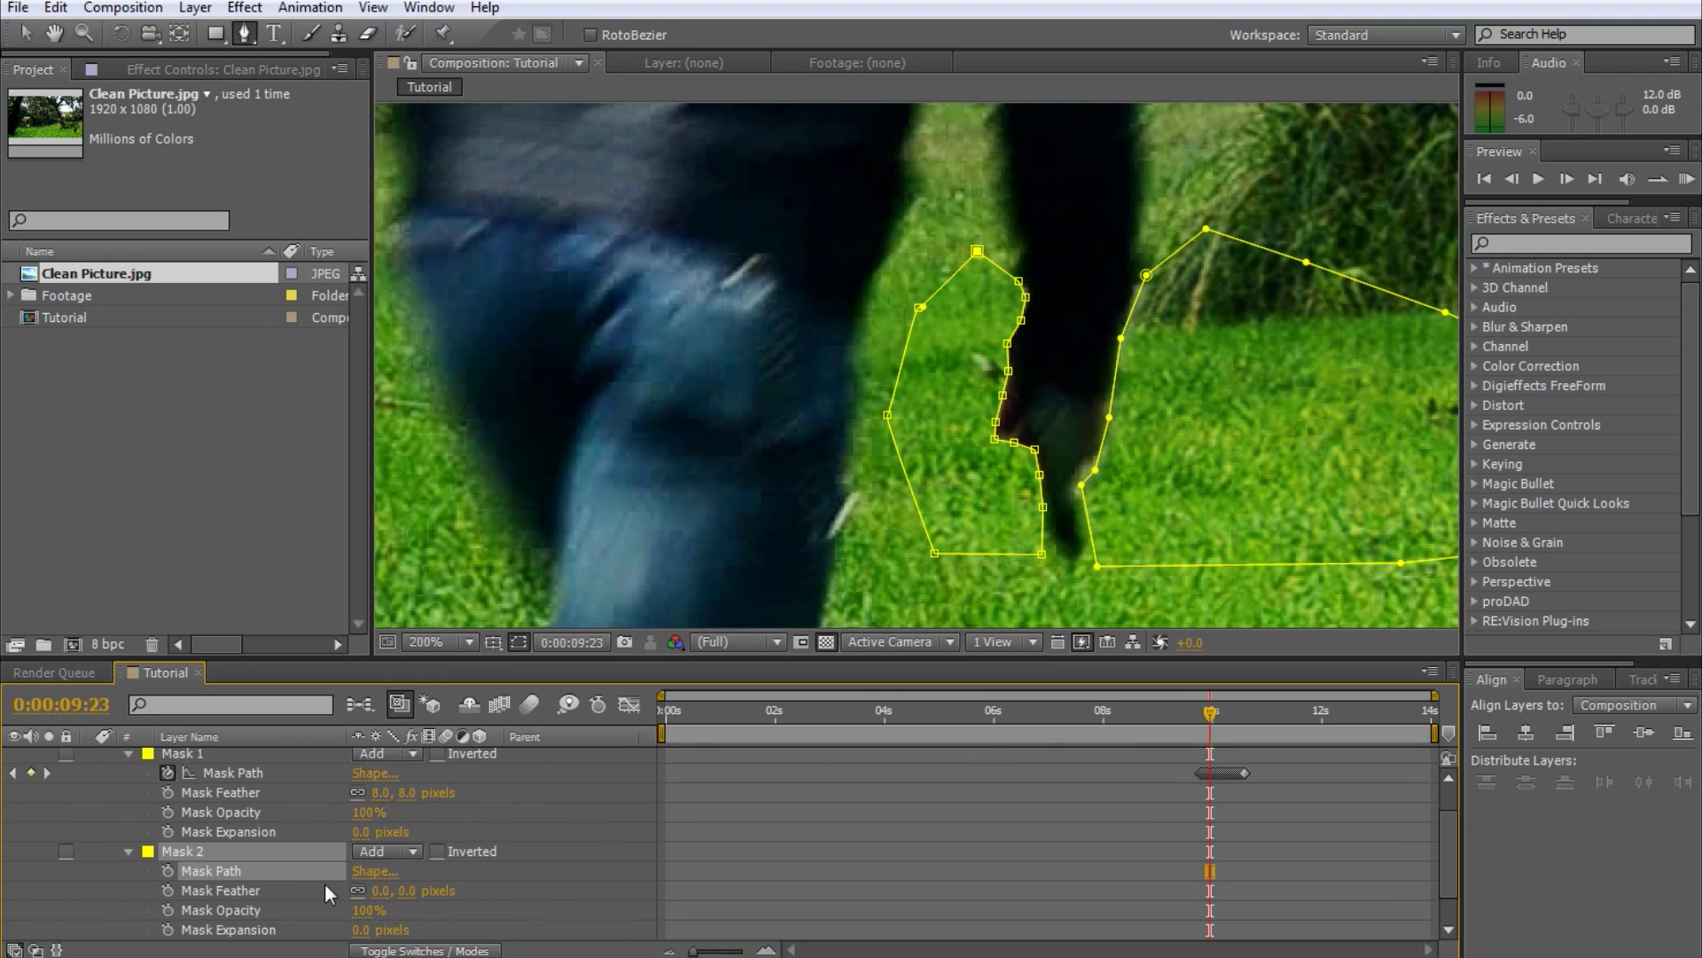
{"action": "type", "text": "4"}
{"action": "key", "text": "Return"}
{"action": "left_click", "coordinate": [209, 870]}
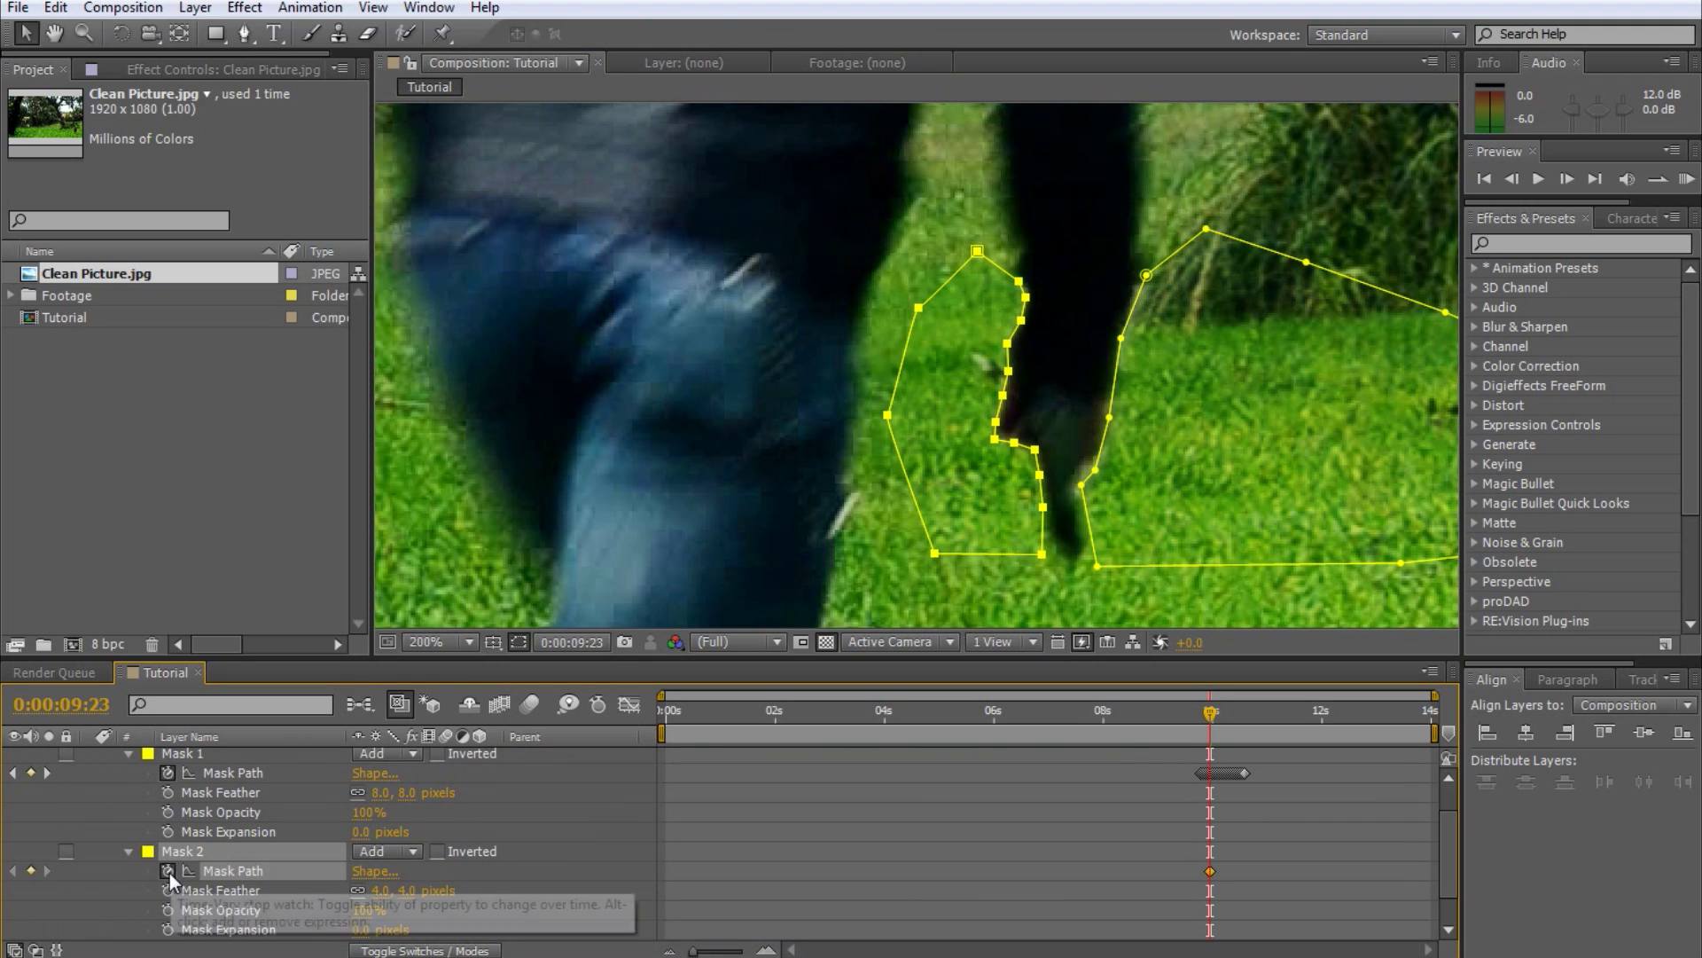
Move Mask 2 onto the cardboard and step through frames to 0:00:10:18, then fit the view
{"action": "key", "text": "Page_Up"}
{"action": "scroll", "coordinate": [1115, 807], "scroll_direction": "down", "scroll_amount": 1}
{"action": "key", "text": "comma"}
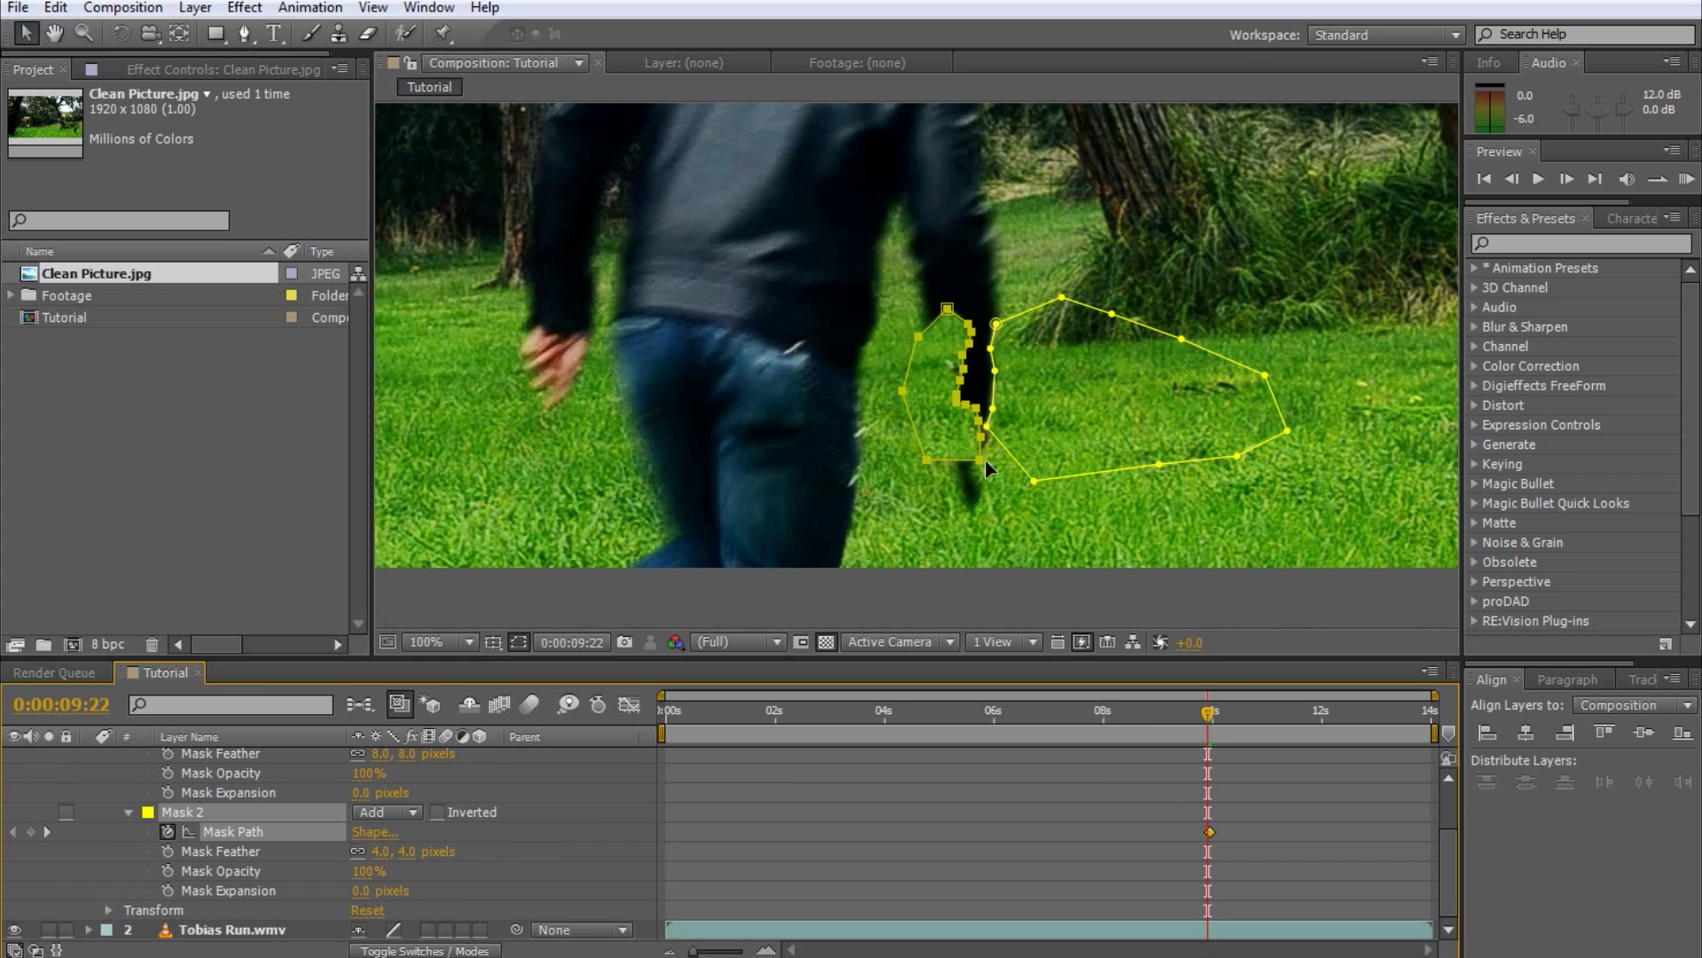
{"action": "left_click_drag", "start_coordinate": [985, 459], "coordinate": [966, 754]}
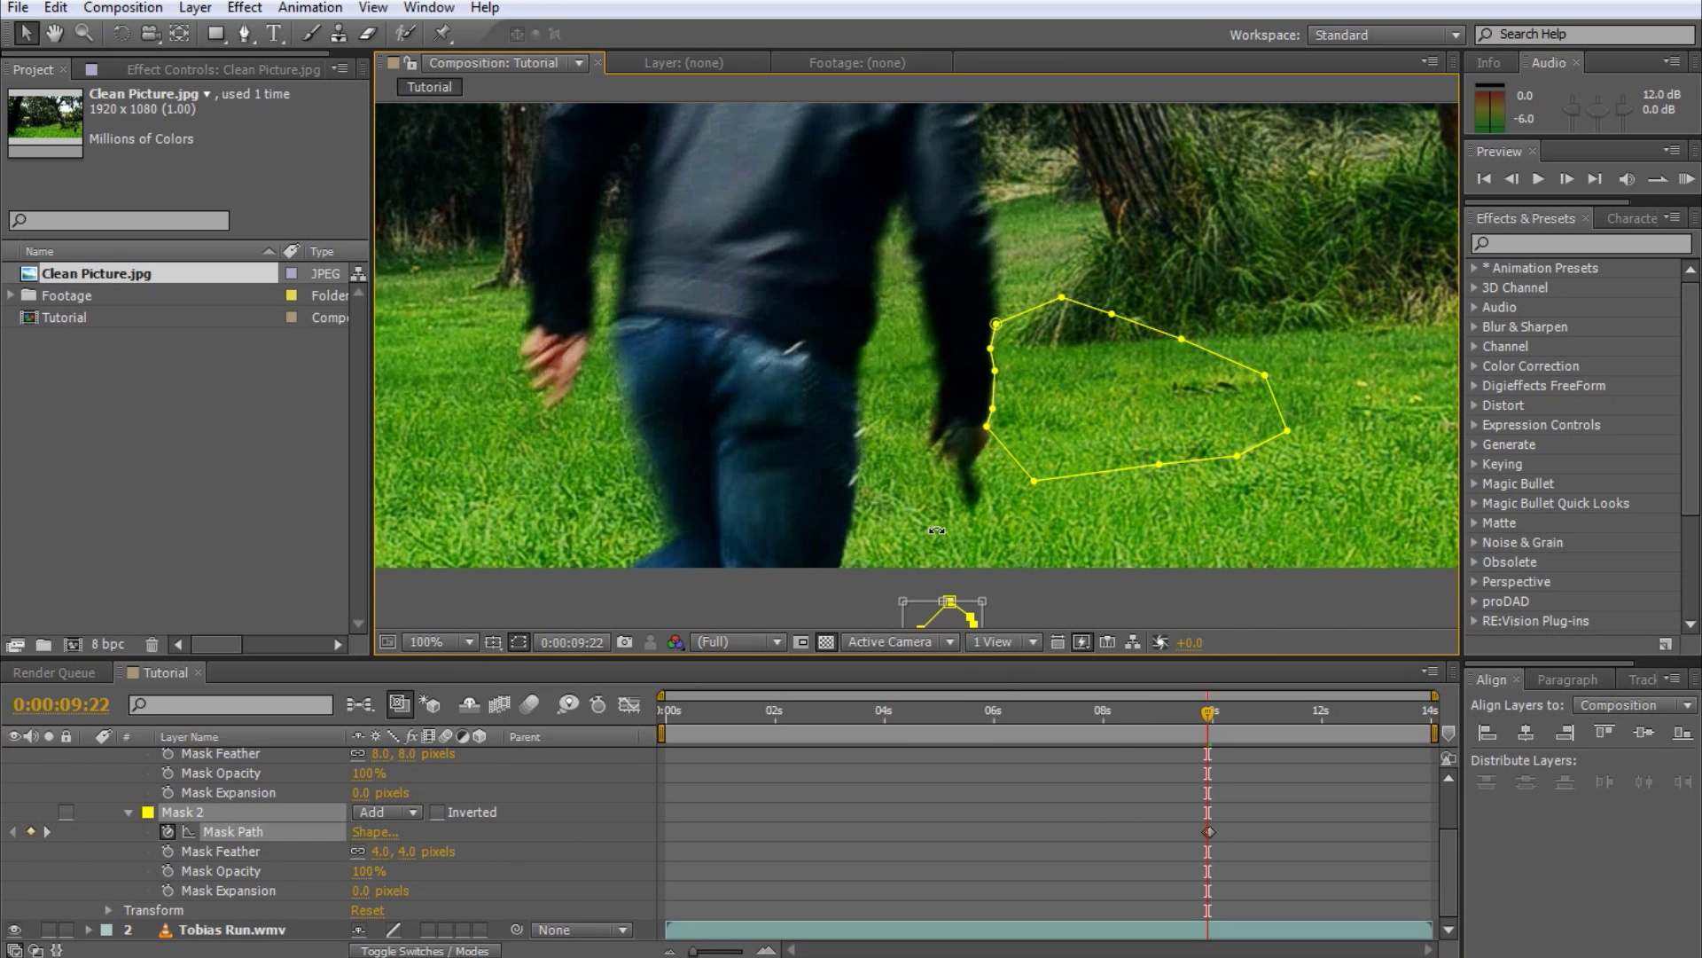
{"action": "key", "text": "Page_Down"}
{"action": "key", "text": "period"}
{"action": "key", "text": "Page_Down"}
{"action": "key", "text": "Page_Down"}
{"action": "key", "text": "Page_Down"}
{"action": "key", "text": "Page_Down"}
{"action": "key", "text": "Page_Down"}
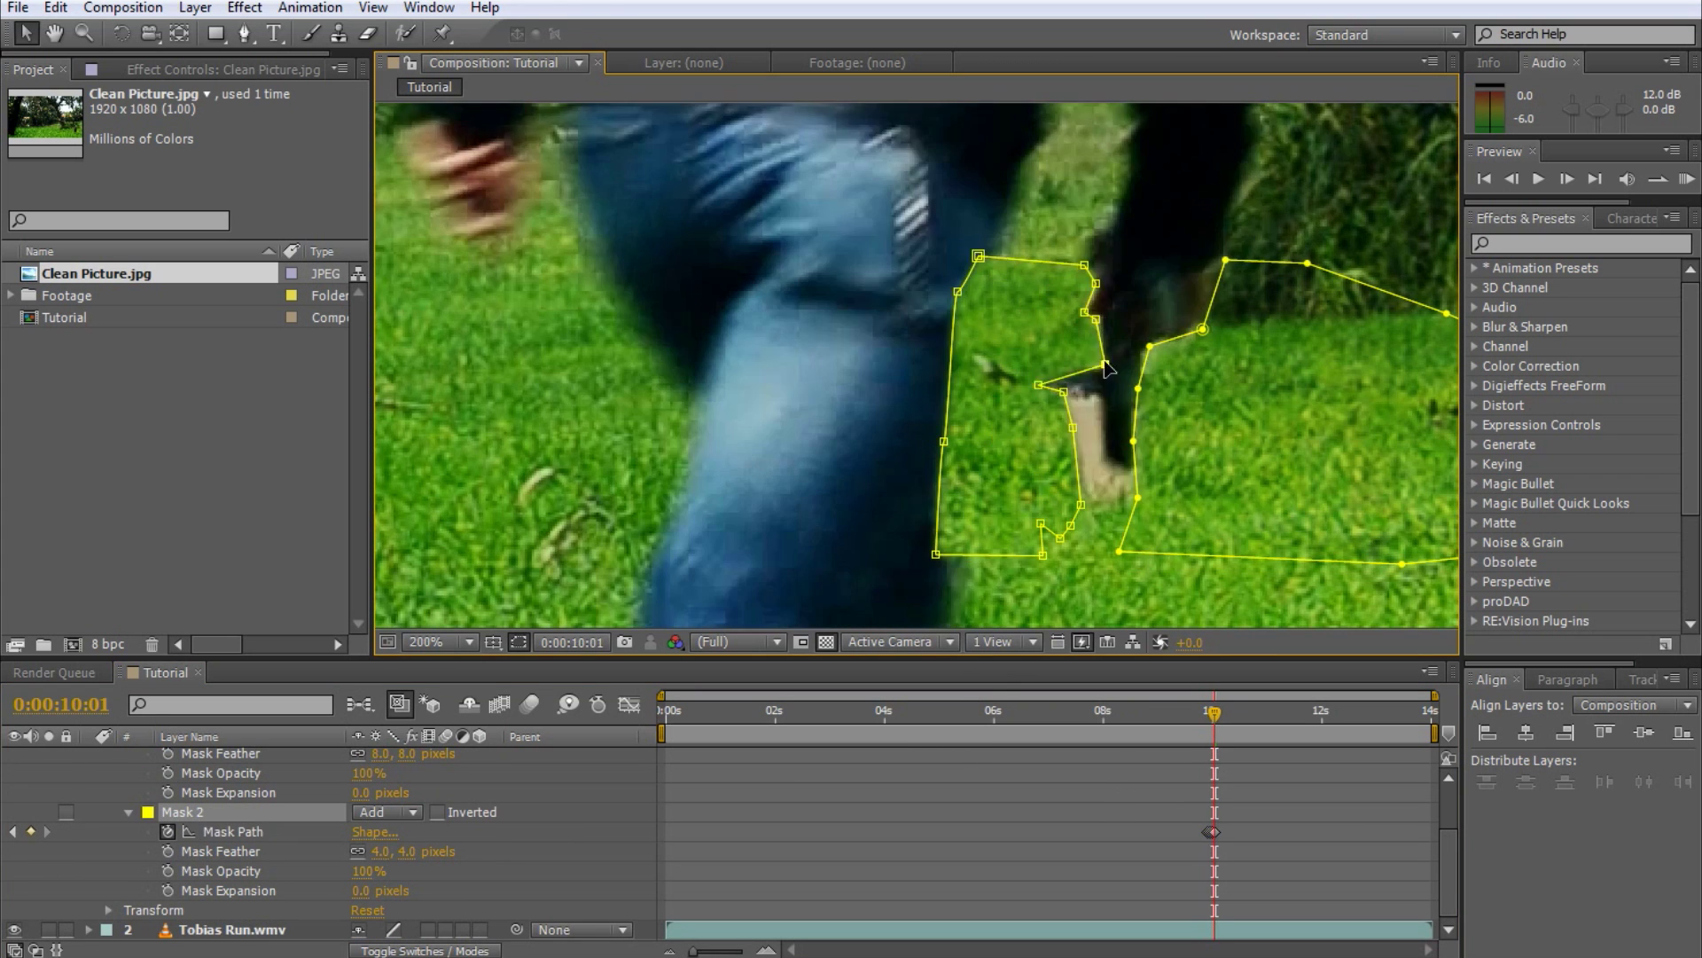
{"action": "key", "text": "Page_Down"}
{"action": "key", "text": "Page_Down"}
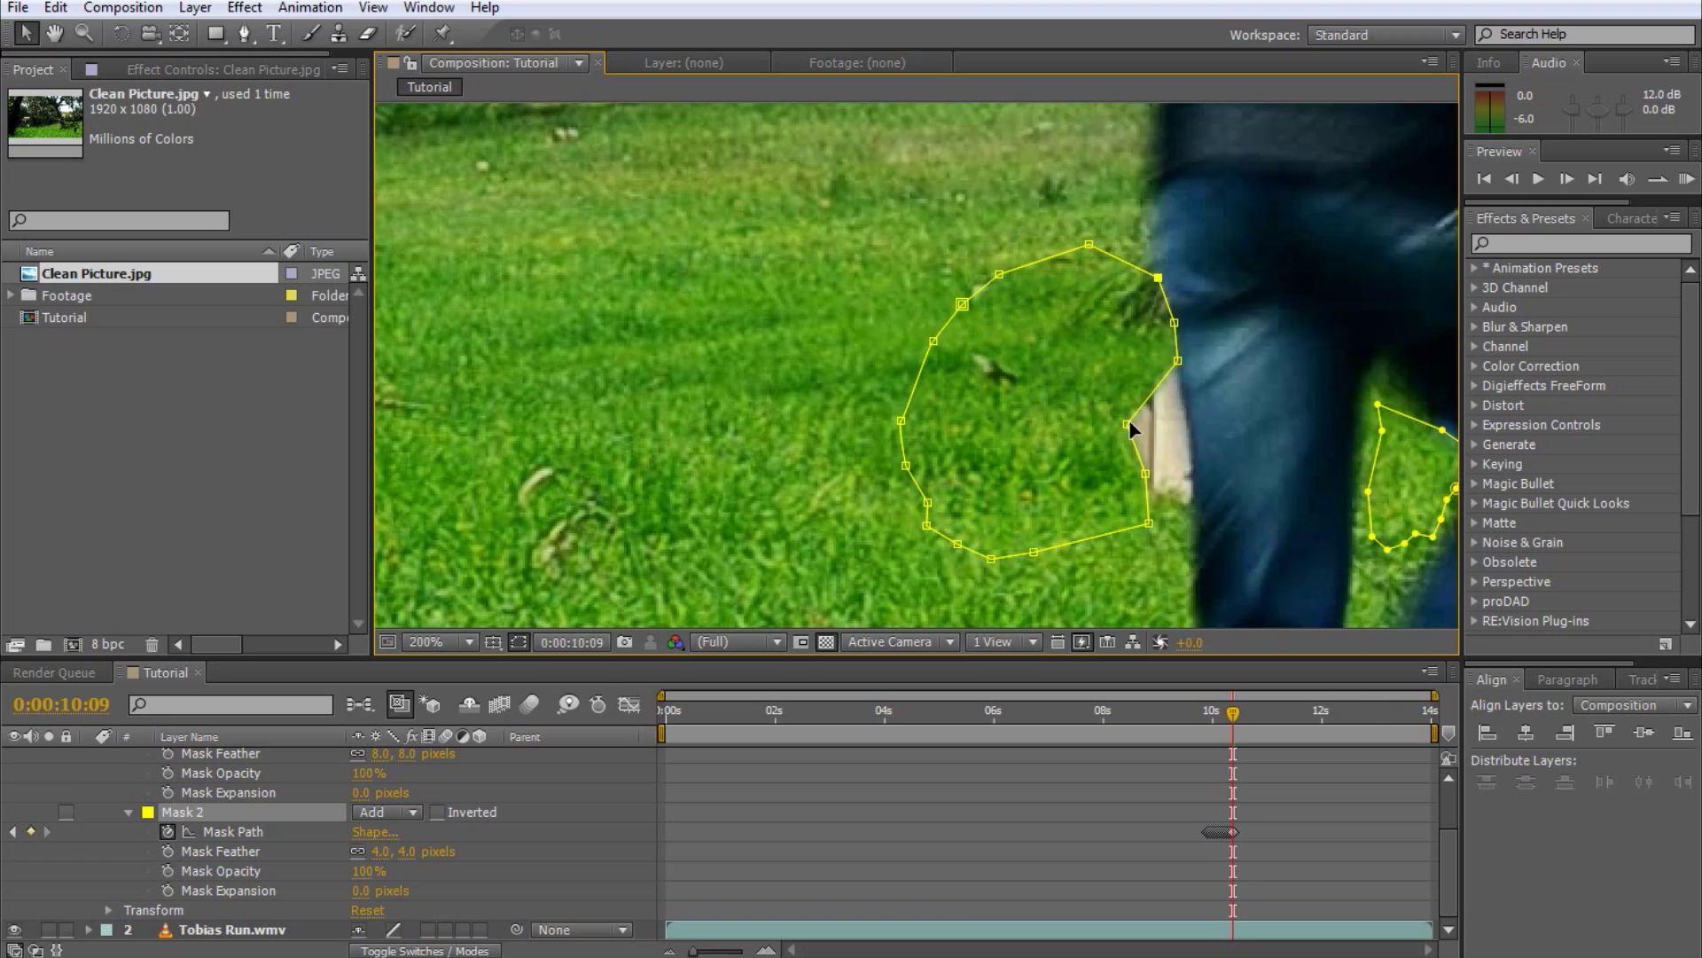
{"action": "key", "text": "Page_Down"}
{"action": "key", "text": "Page_Down"}
{"action": "key", "text": "Page_Down"}
{"action": "key", "text": "Page_Down"}
{"action": "key", "text": "Page_Down"}
{"action": "key", "text": "Page_Down"}
{"action": "key", "text": "Page_Down"}
{"action": "key", "text": "Page_Down"}
{"action": "key", "text": "Page_Down"}
{"action": "key", "text": "Page_Down"}
{"action": "key", "text": "Page_Down"}
{"action": "key", "text": "Page_Down"}
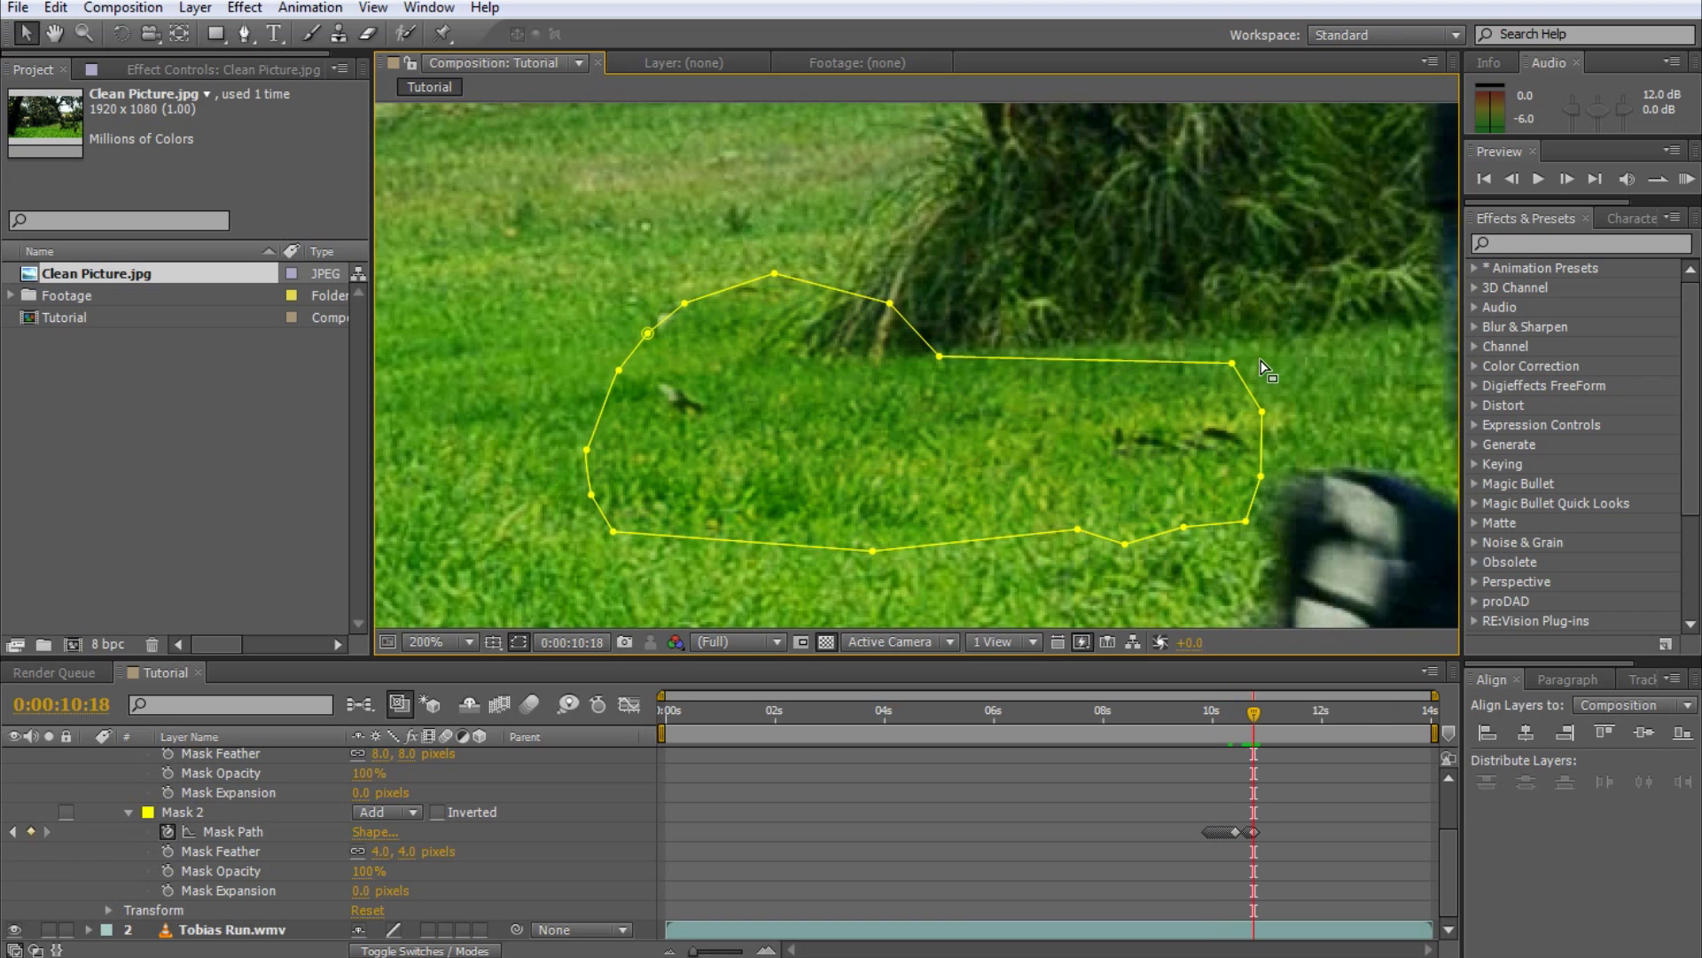
{"action": "left_click", "coordinate": [443, 643]}
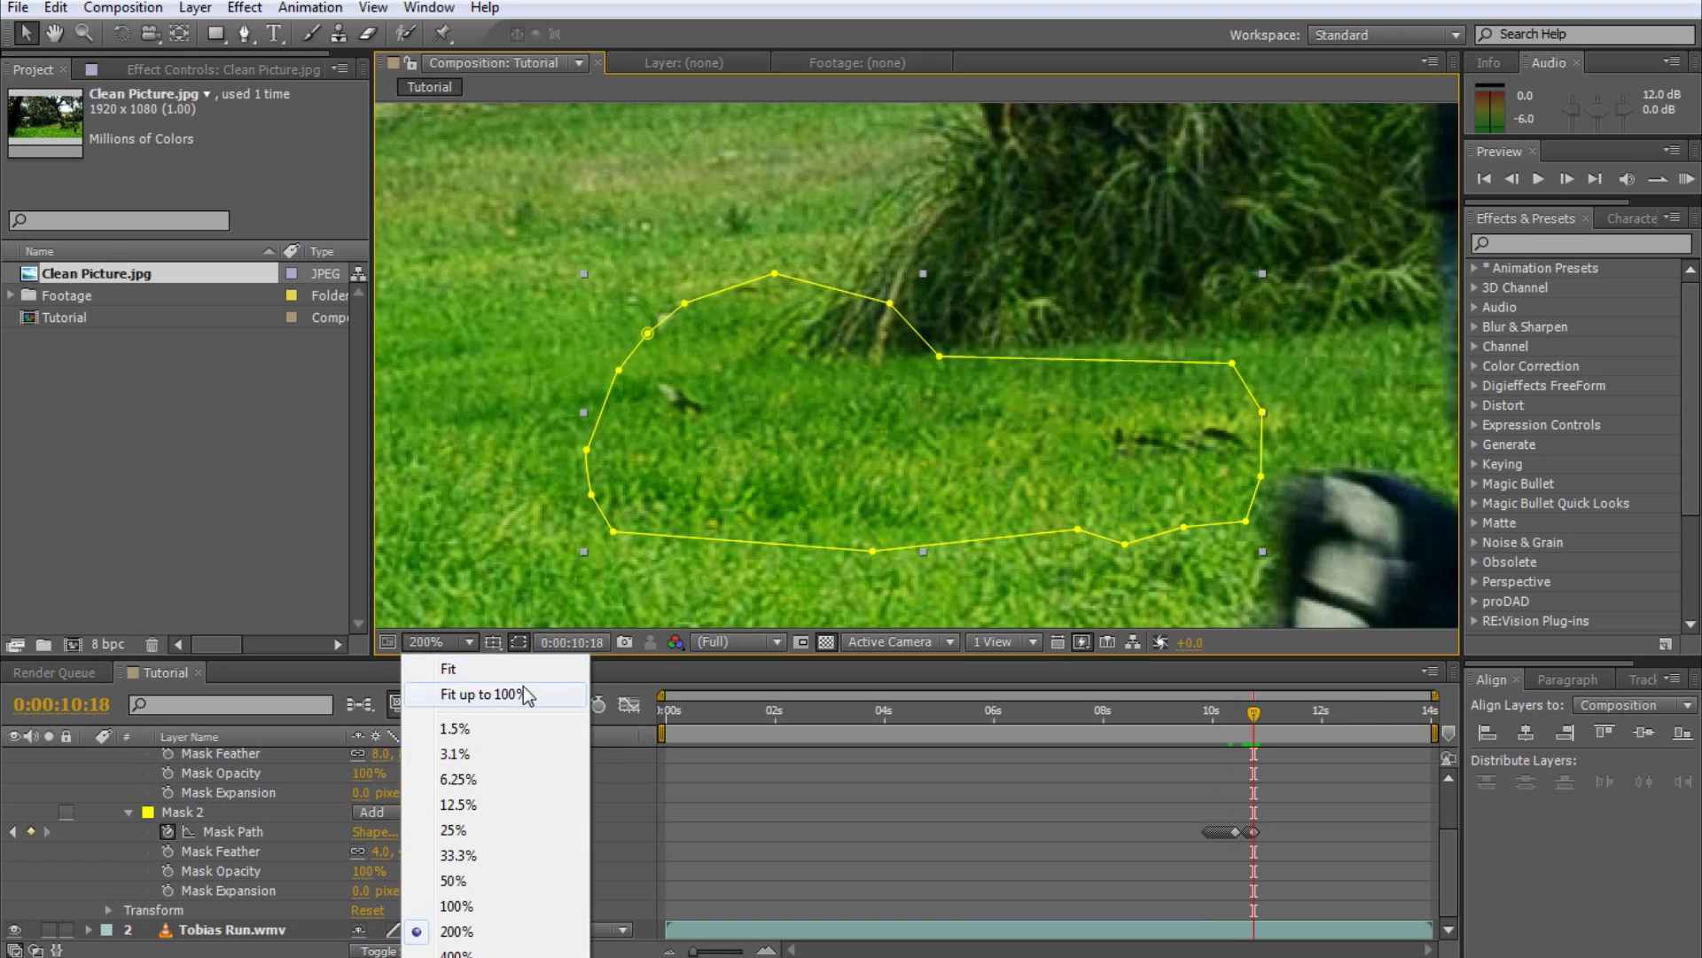
{"action": "left_click", "coordinate": [523, 690]}
{"action": "left_click", "coordinate": [1083, 713]}
{"action": "left_click", "coordinate": [1101, 801]}
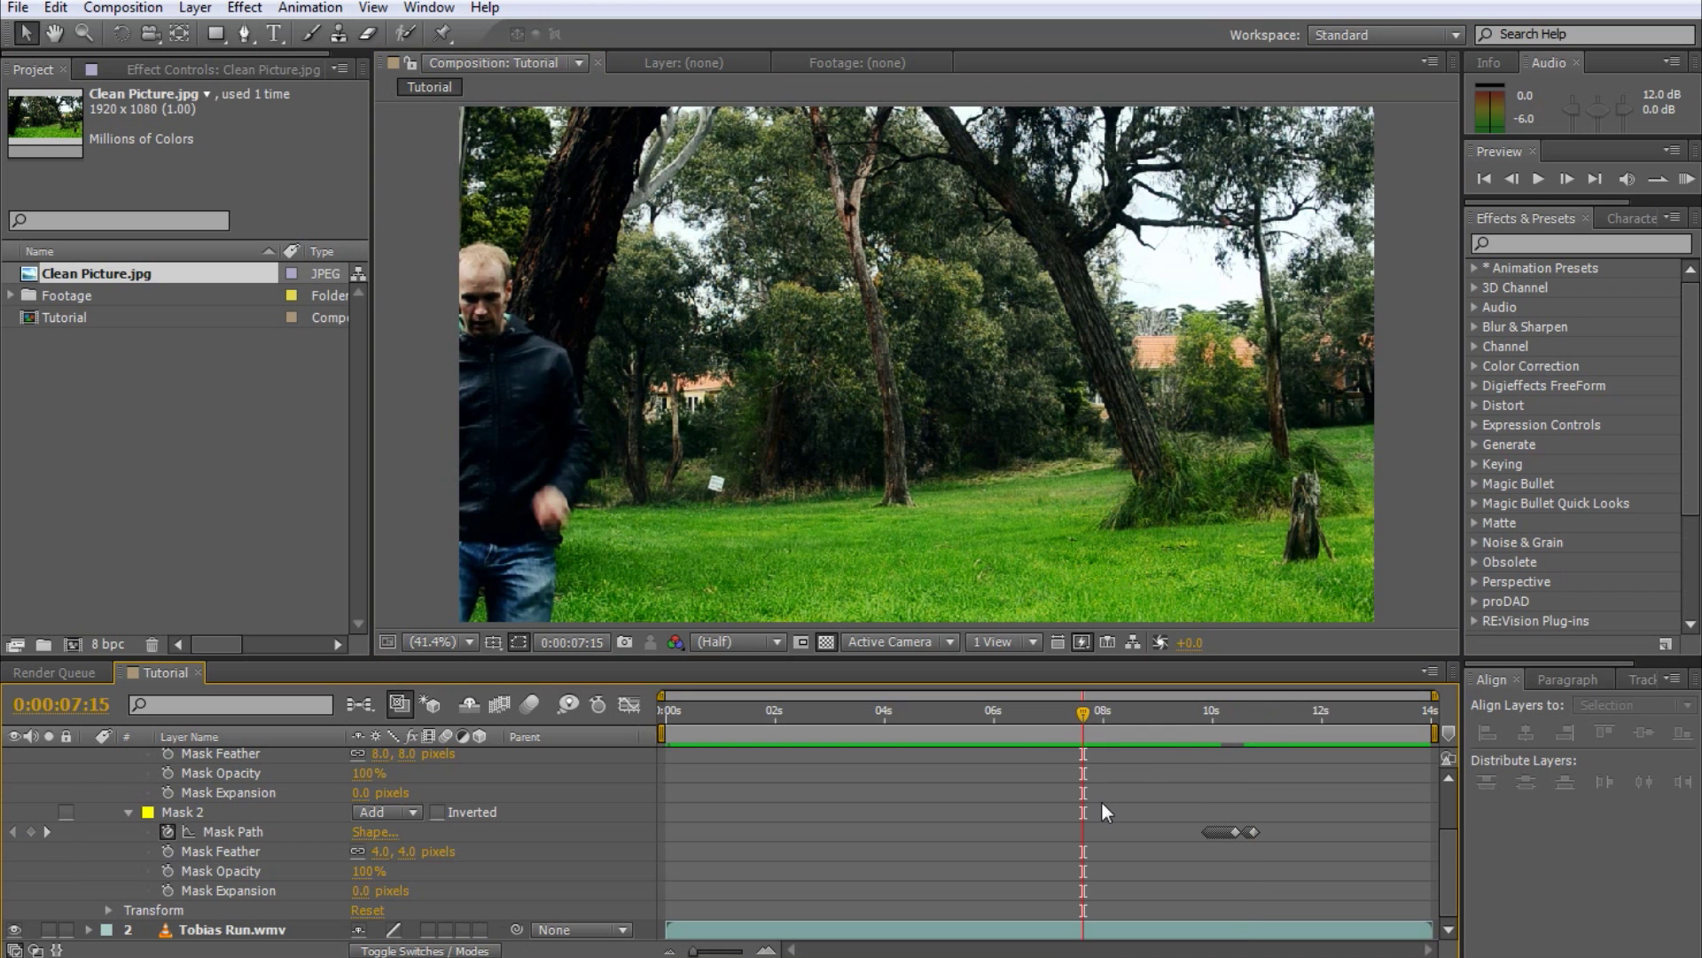
{"action": "key", "text": "h"}
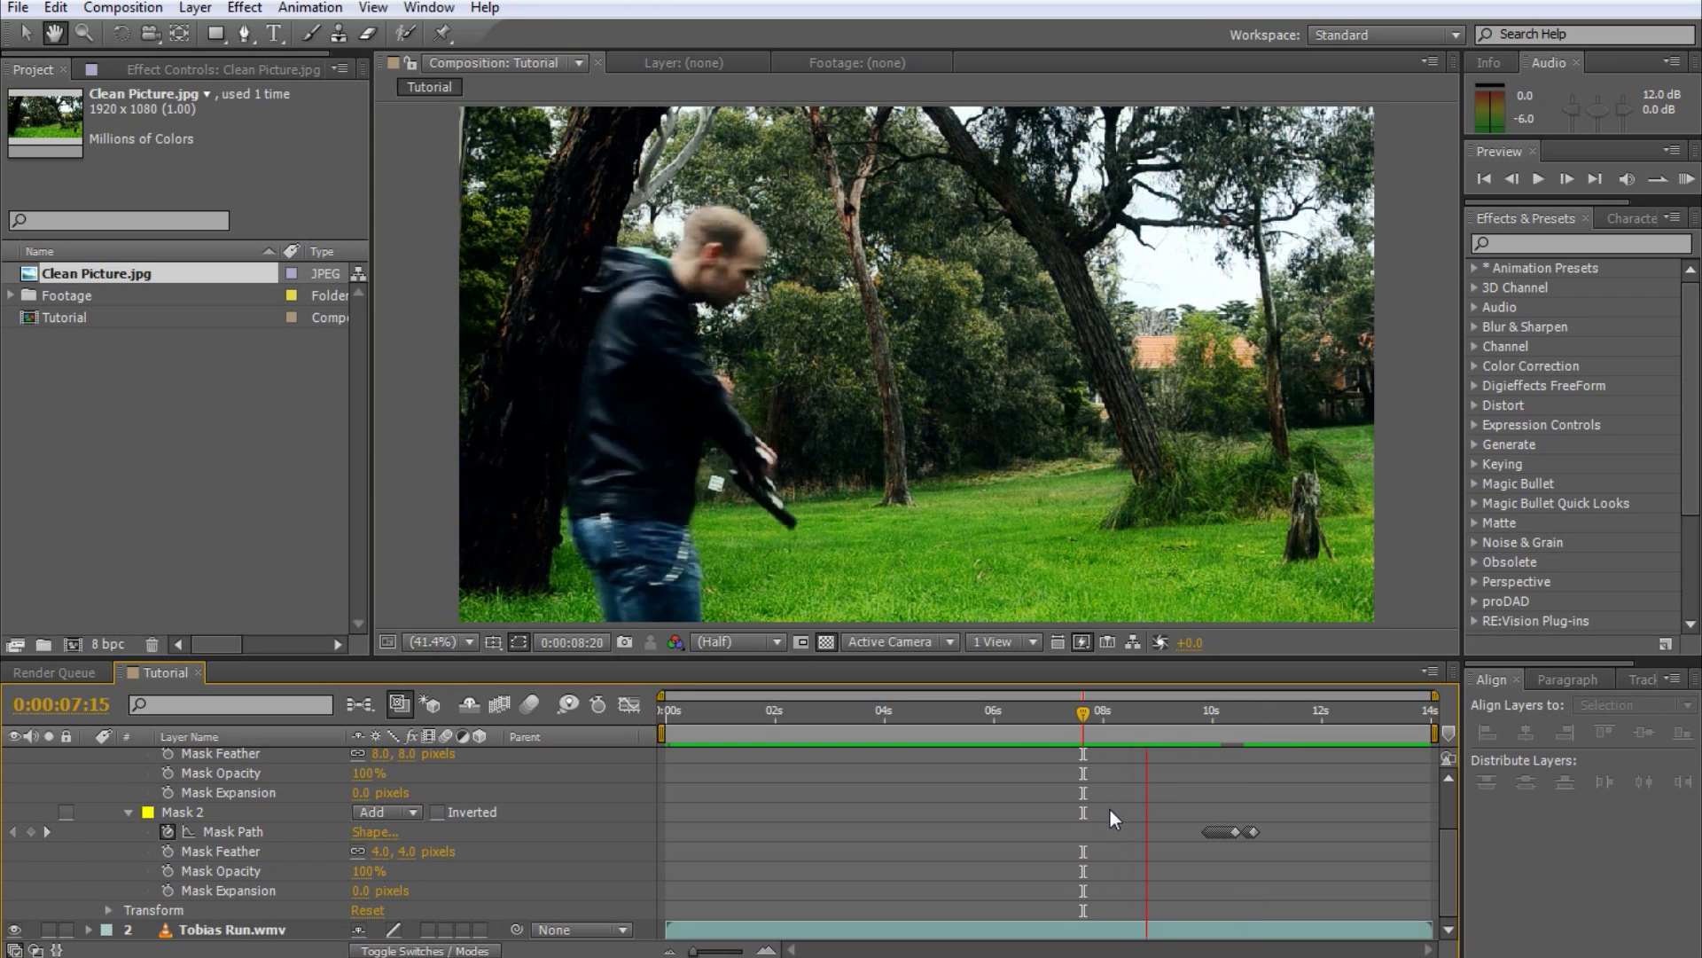